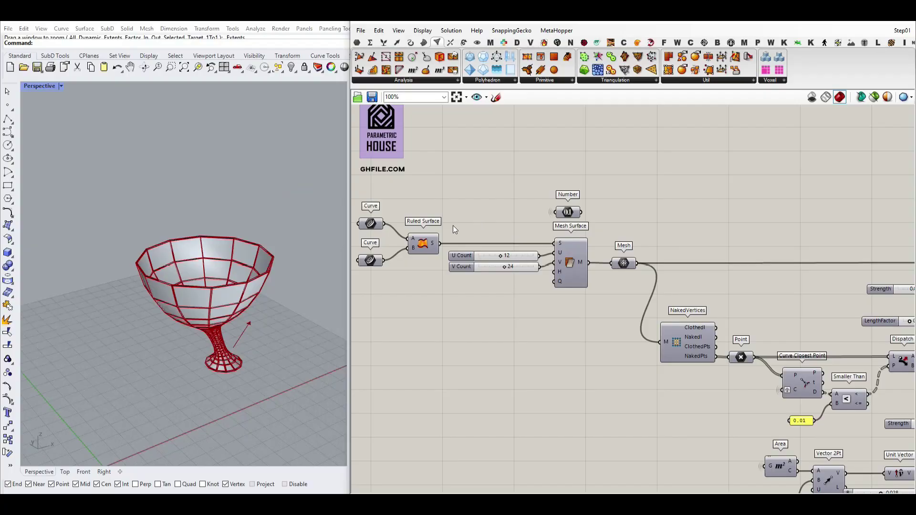
Turn off the preview of all components in the whole definition
right_drag(454, 229, 498, 219)
mouse_move(215, 298)
right_down()
mouse_move(241, 262)
mouse_move(255, 285)
mouse_move(216, 285)
right_up()
scroll(244, 277, up, 4)
scroll(745, 290, down, 5)
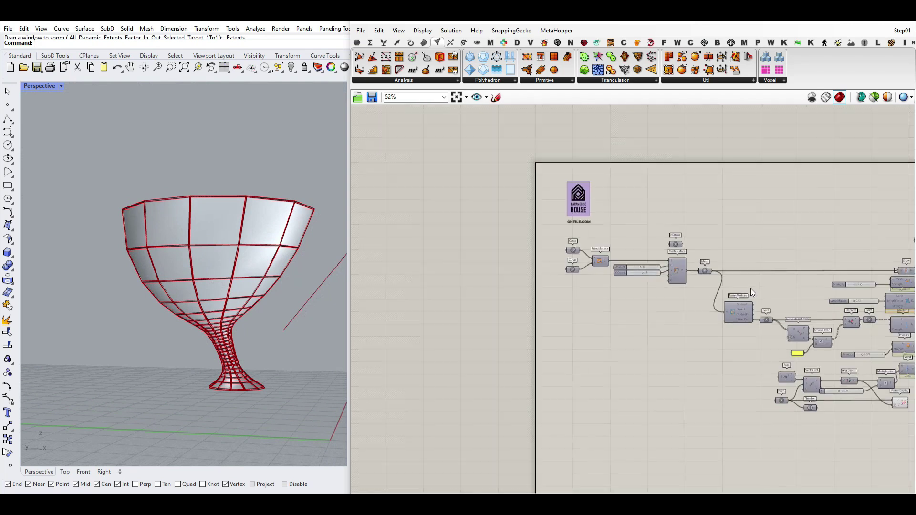
scroll(617, 282, up, 2)
scroll(611, 284, down, 4)
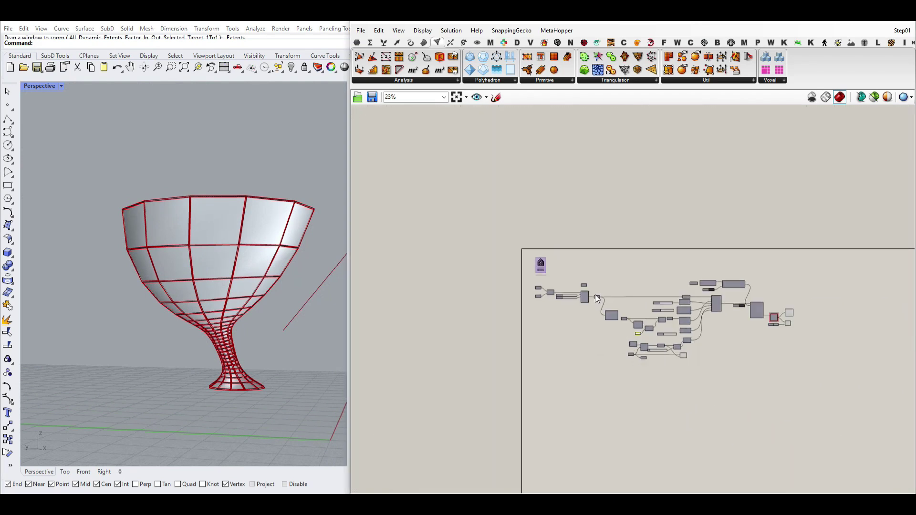
drag(799, 356, 507, 244)
right_click(578, 208)
click(586, 222)
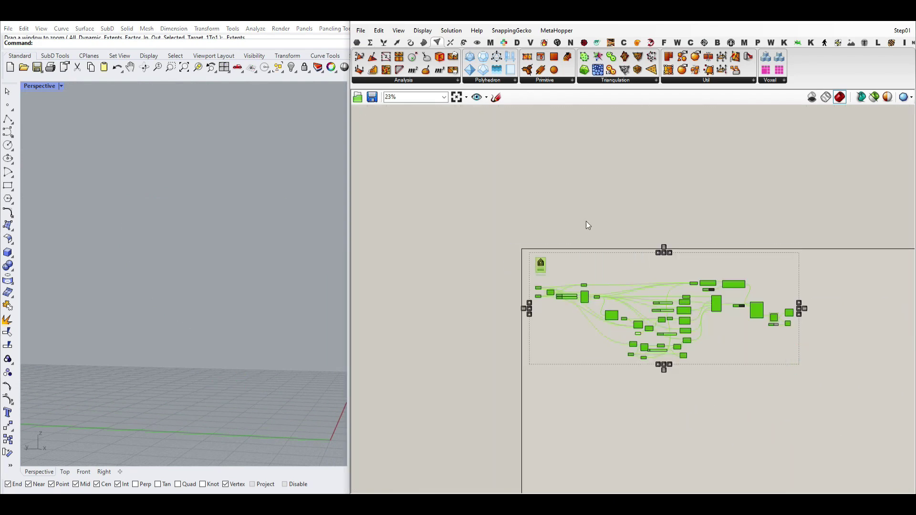
click(585, 221)
Turn on the preview of the two Curve parameters that feed the Ruled Surface component
scroll(539, 299, up, 4)
scroll(538, 258, up, 7)
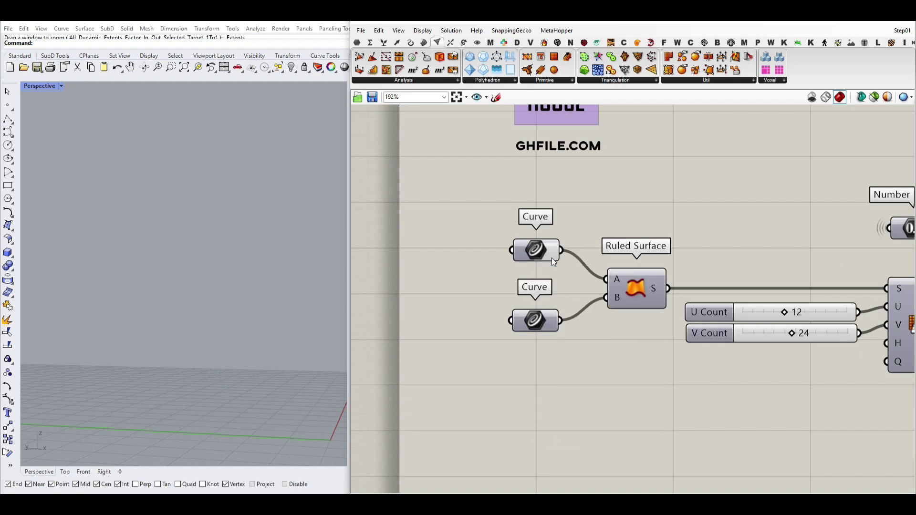
click(551, 258)
right_click(540, 322)
click(565, 320)
right_drag(267, 261, 175, 313)
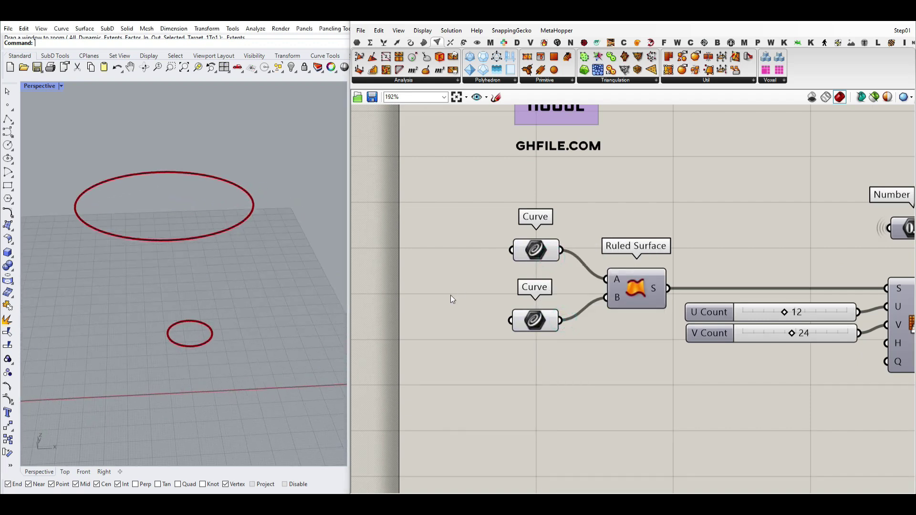
Highlight each Curve parameter in turn to identify its circle in the viewport
click(536, 249)
click(531, 323)
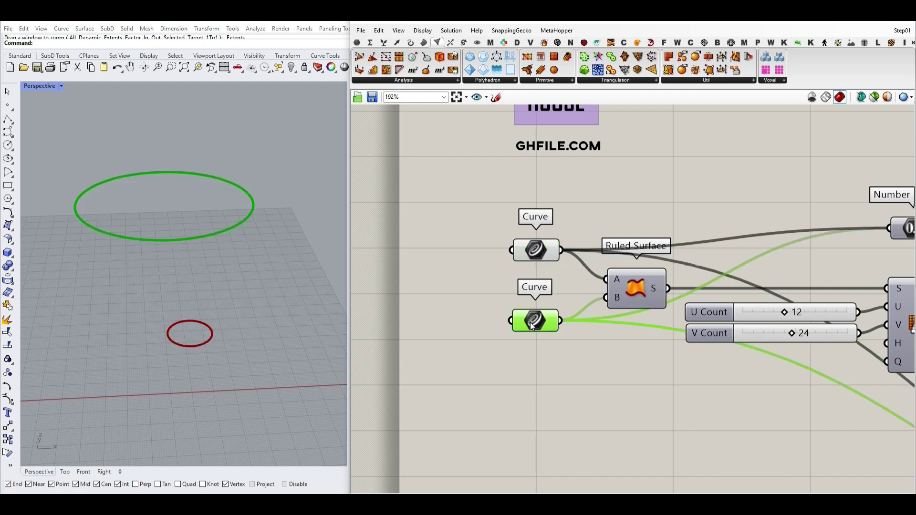
click(548, 371)
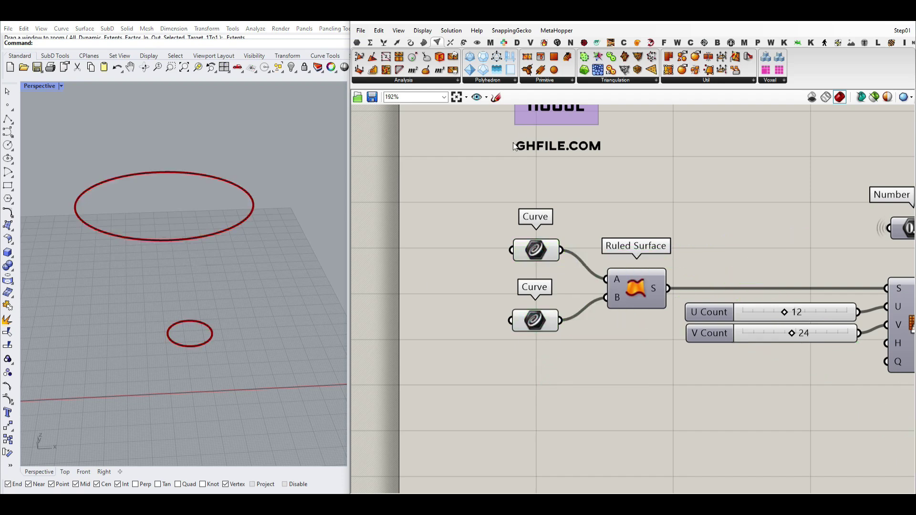
Turn on the preview of the Ruled Surface built between the two circles
click(423, 42)
click(453, 80)
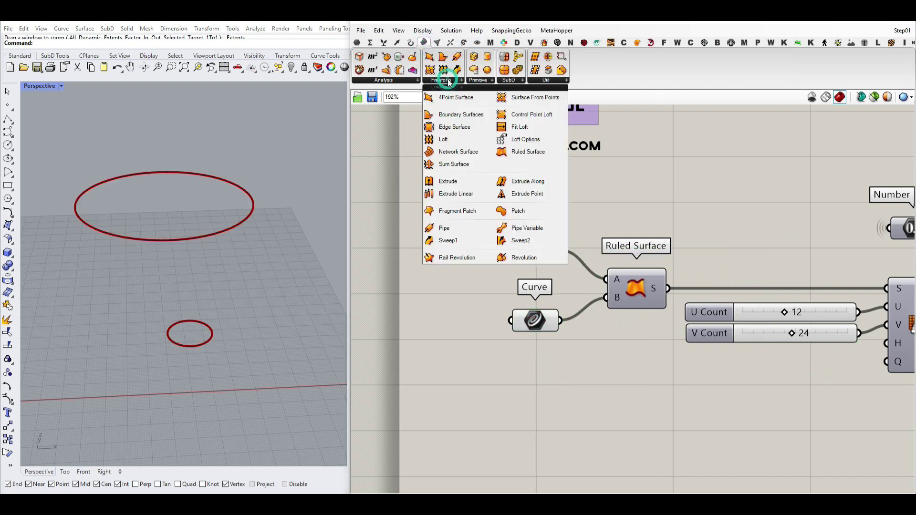
right_click(633, 282)
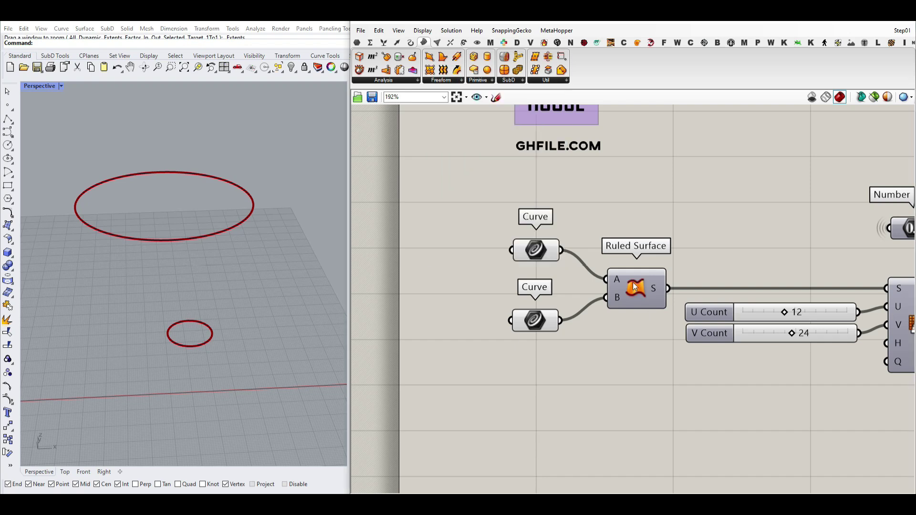
click(641, 300)
right_drag(189, 301, 248, 277)
scroll(231, 279, up, 4)
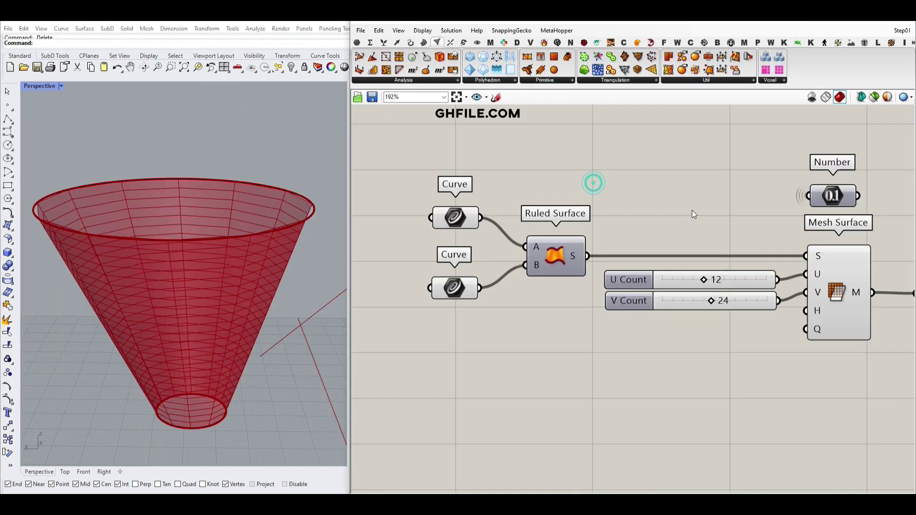
Set the Mesh Surface component's U Count to 24 and V Count to 16
right_drag(692, 210, 599, 153)
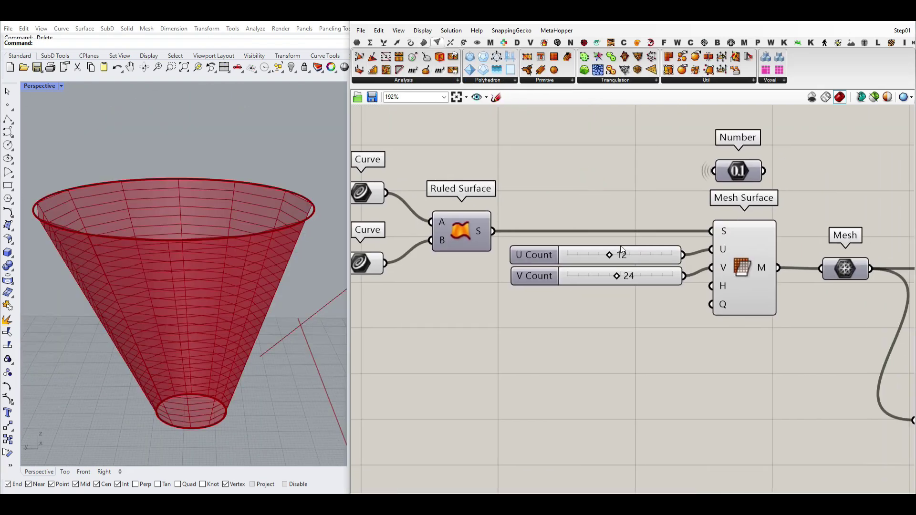
drag(610, 256, 681, 256)
right_drag(725, 277, 619, 286)
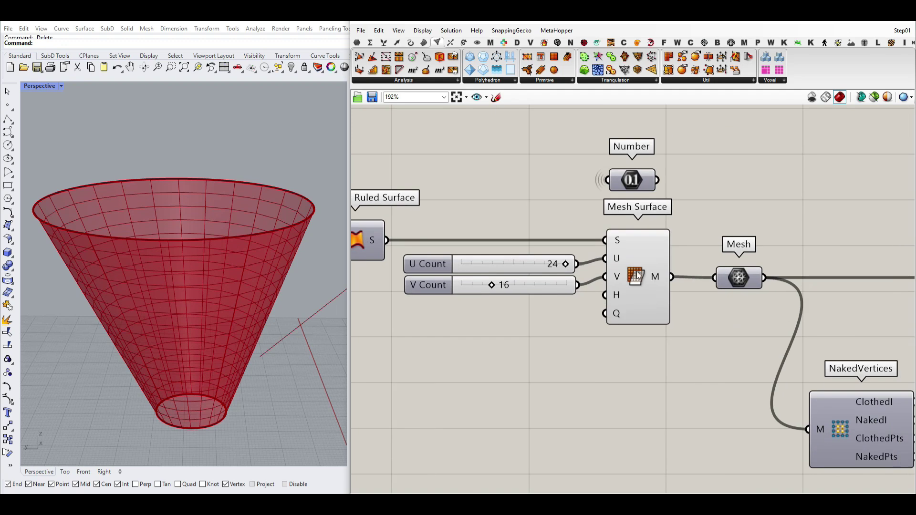
Examine Kangaroo's main solver components and how the merged goals feed the GoalObjects input of BouncySolver
scroll(714, 325, down, 4)
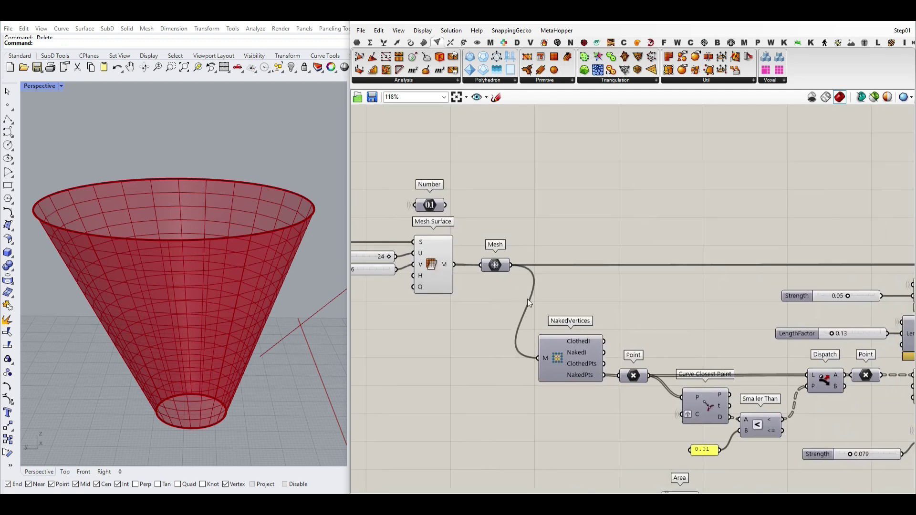
click(783, 43)
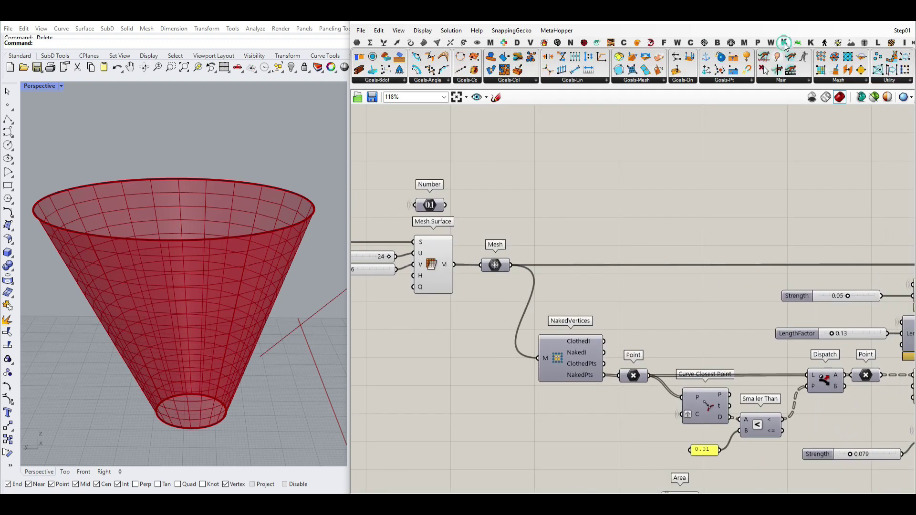
click(781, 81)
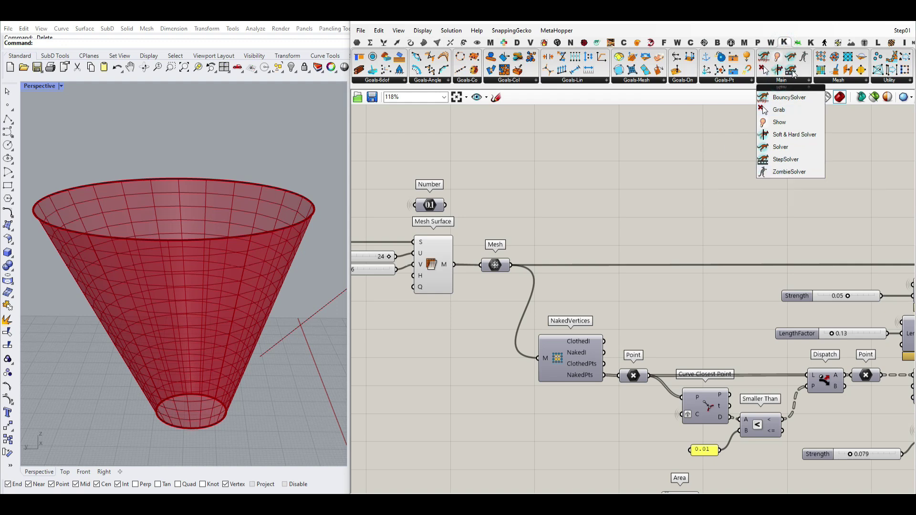
right_drag(809, 235, 434, 224)
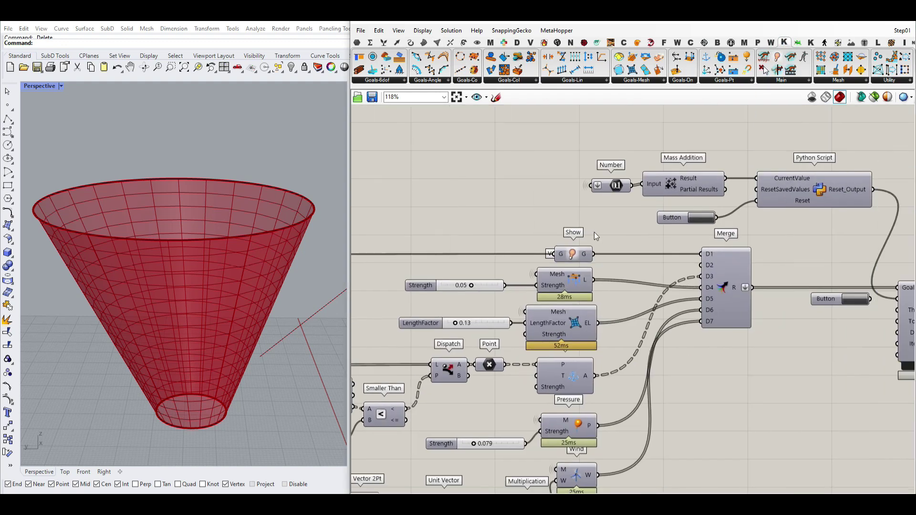
scroll(721, 289, up, 5)
right_drag(911, 260, 366, 174)
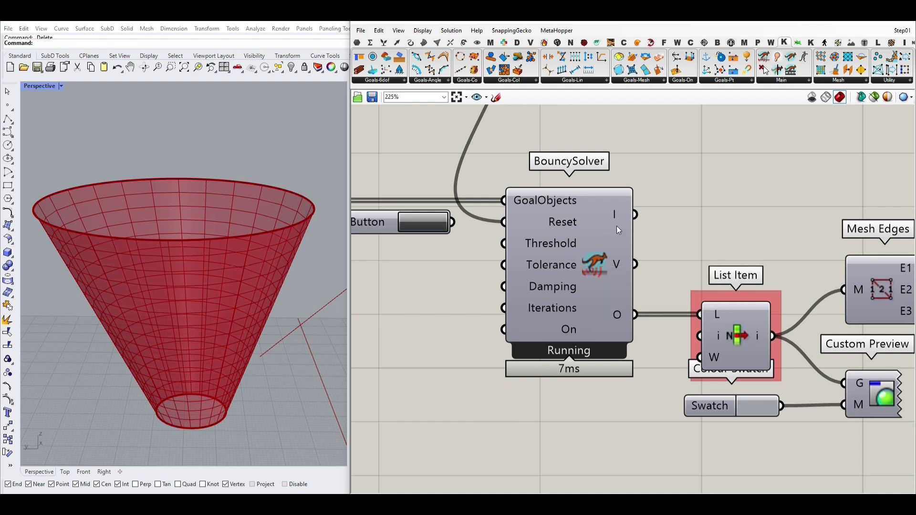
scroll(620, 219, down, 5)
scroll(734, 214, up, 4)
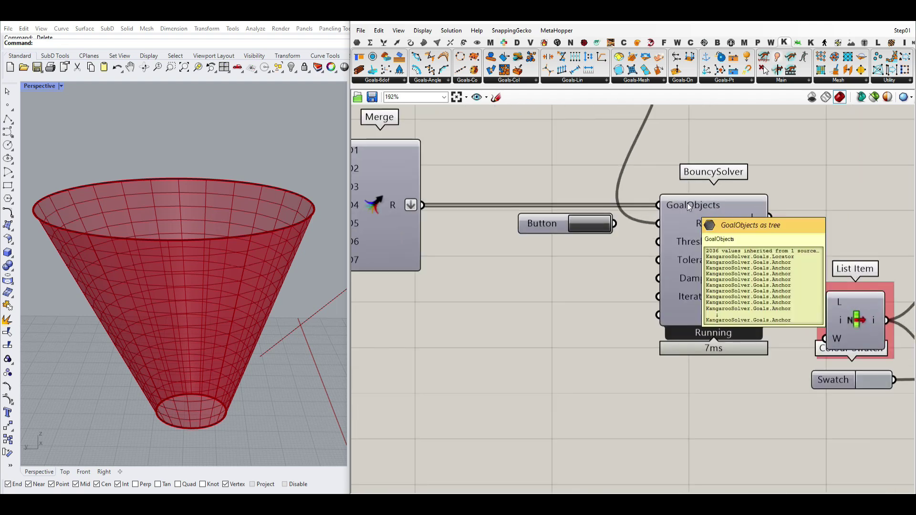
right_drag(483, 253, 602, 315)
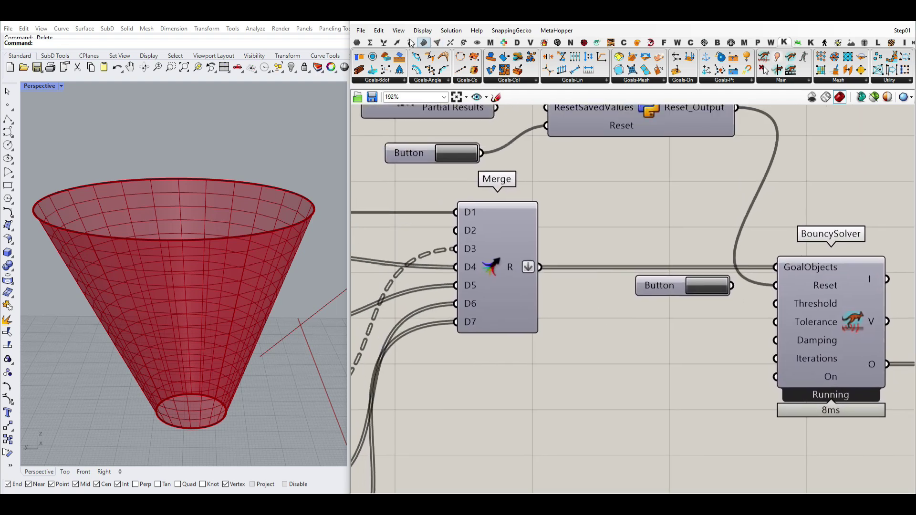
Place a trial Merge component below the existing one and add two more inputs to it
click(384, 43)
click(539, 80)
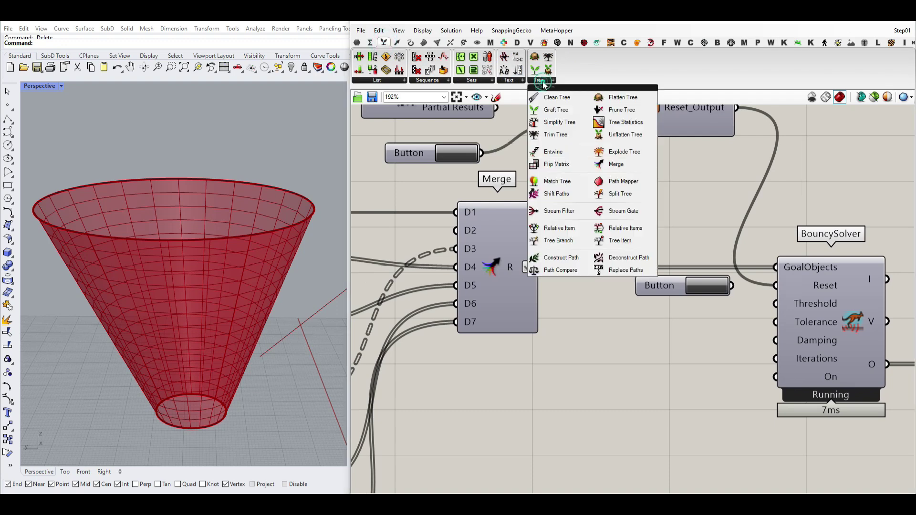
click(614, 163)
click(565, 399)
right_drag(566, 406, 555, 328)
scroll(641, 302, up, 5)
click(538, 326)
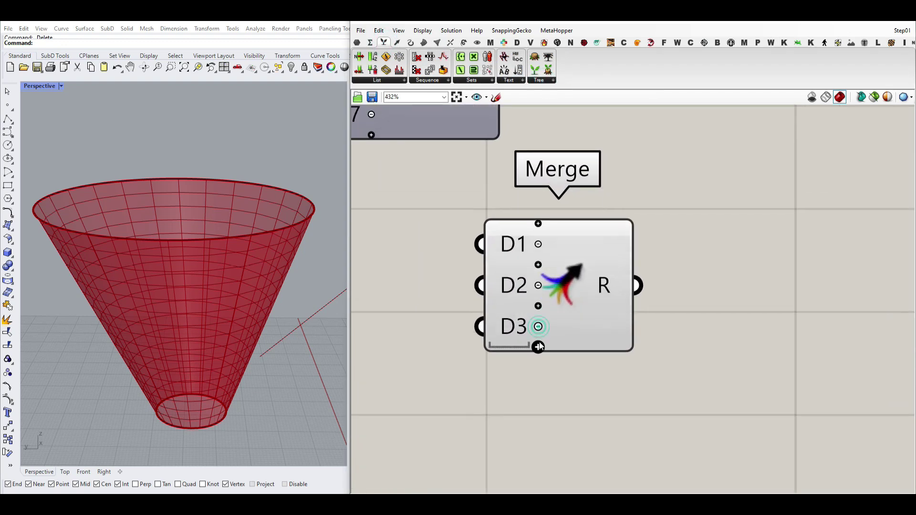
click(538, 346)
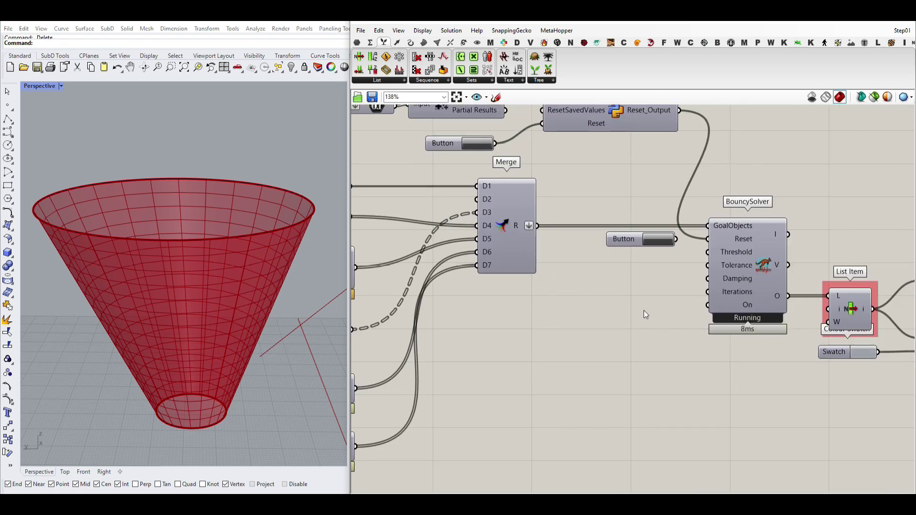
Wire the Button beside BouncySolver into its Reset input, replacing the Python Script connection
drag(675, 240, 698, 242)
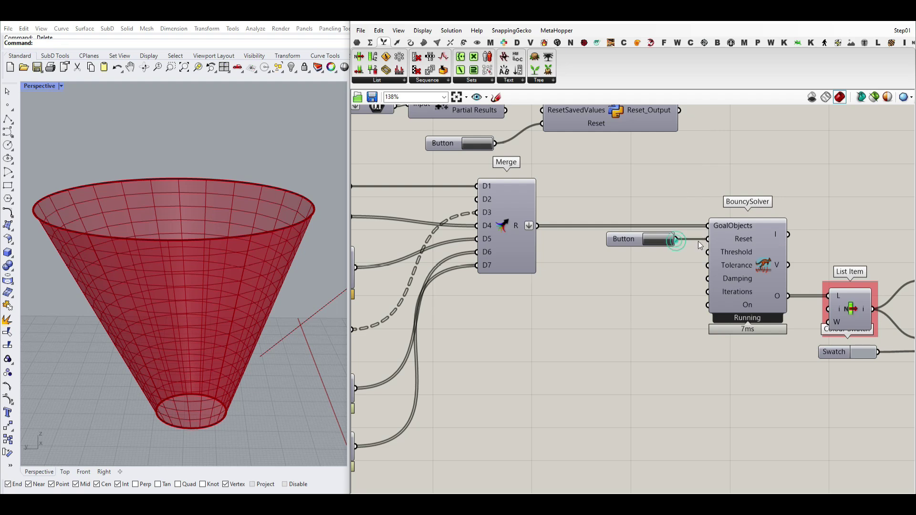
scroll(559, 290, down, 4)
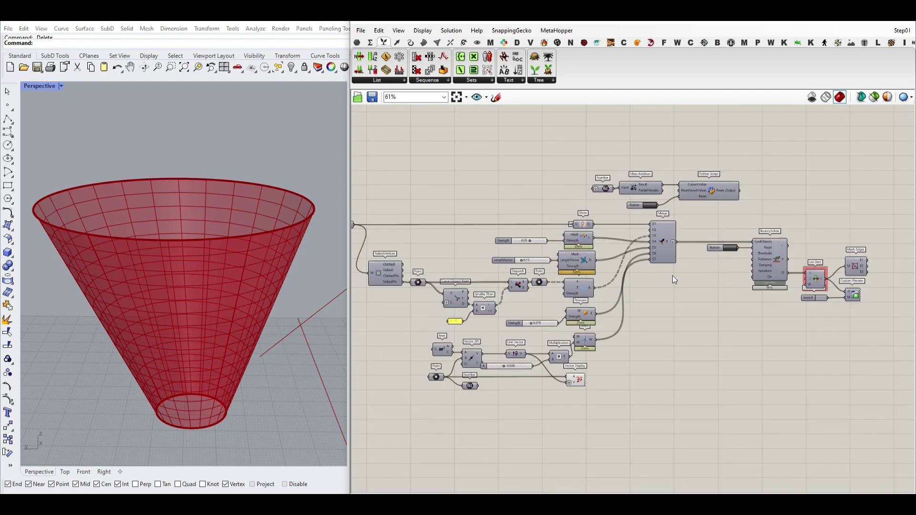
Locate the Mesh parameter after Mesh Surface and look up the Show component among Kangaroo's main components
right_drag(500, 245, 647, 235)
scroll(487, 205, up, 7)
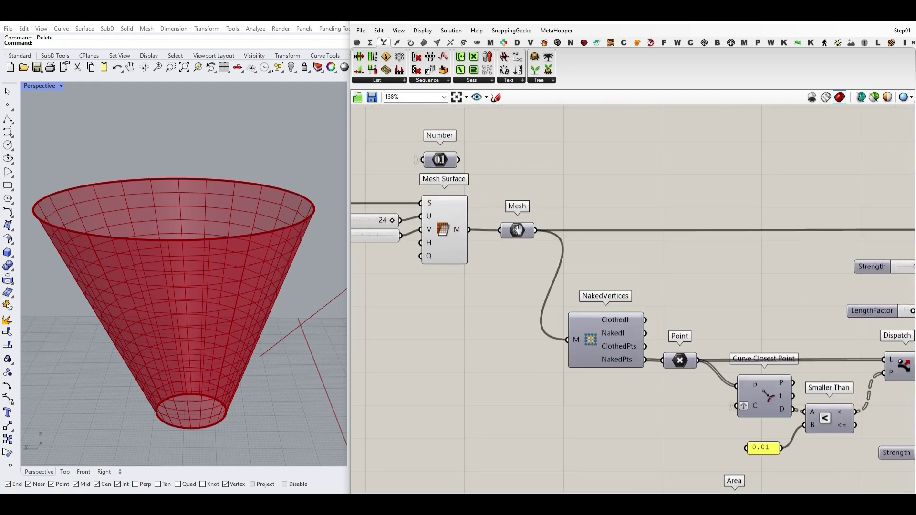
right_drag(528, 230, 486, 240)
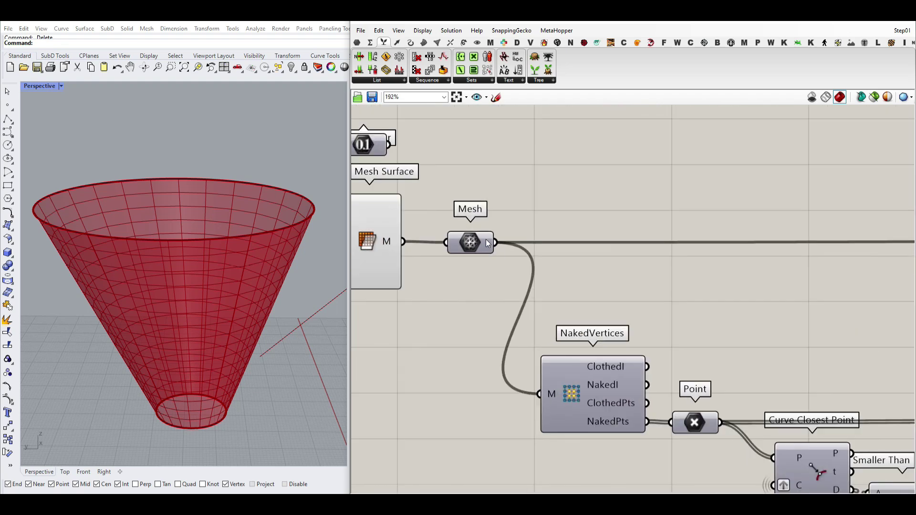
click(811, 43)
click(783, 42)
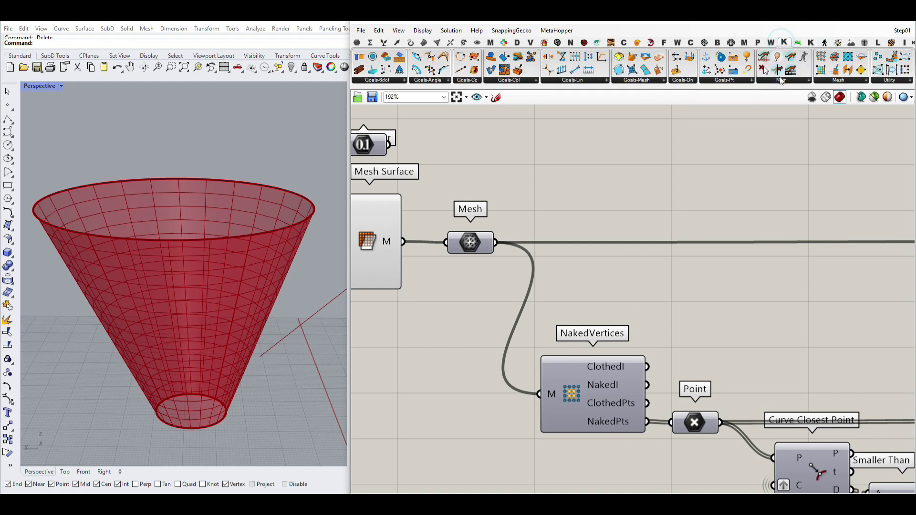
click(782, 80)
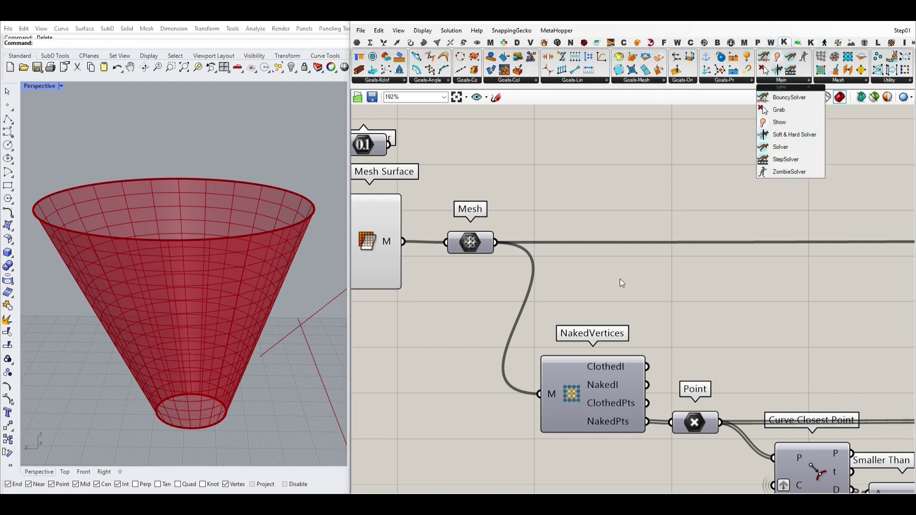
Trace the Mesh output through the Show component into the D1 input of Merge
mouse_move(484, 245)
right_drag(645, 249, 534, 248)
scroll(535, 248, down, 4)
right_drag(681, 251, 539, 249)
scroll(671, 240, up, 5)
right_drag(715, 240, 546, 243)
right_drag(793, 245, 727, 243)
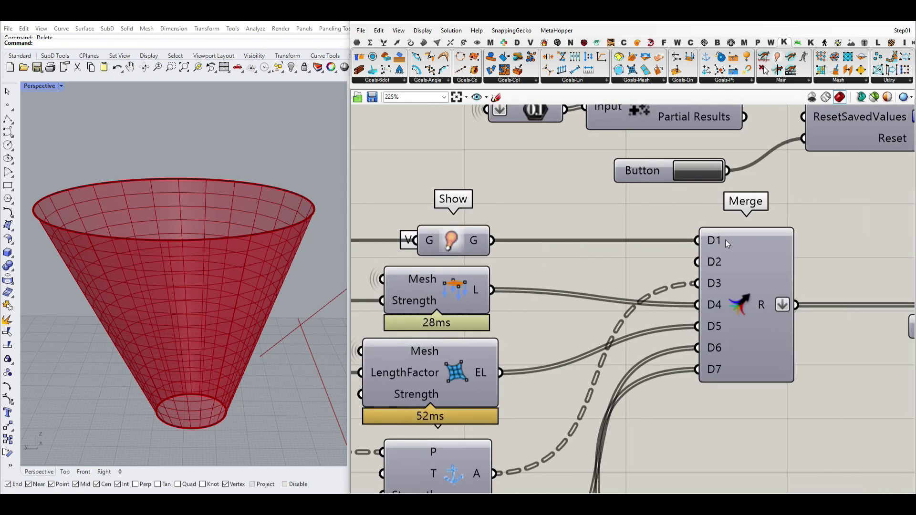
Inspect the list of goal outputs at BouncySolver's O output, which feeds List Item
scroll(589, 266, down, 5)
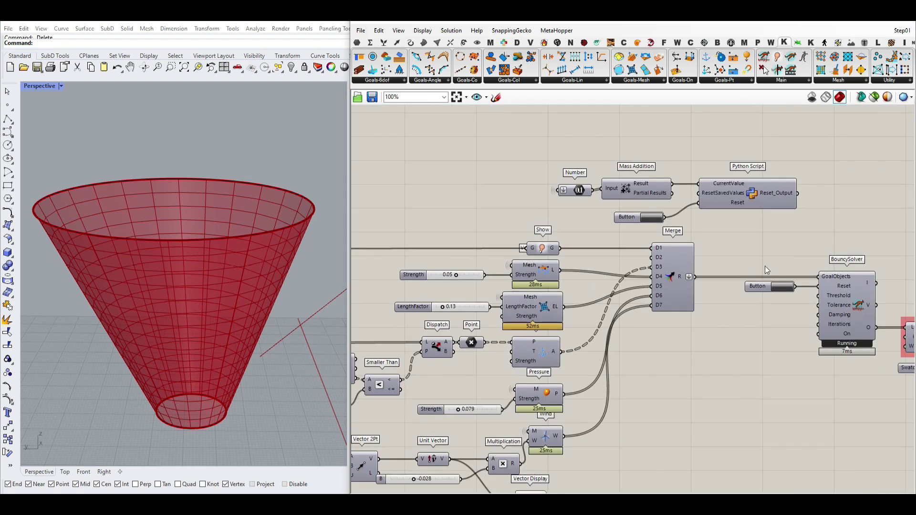
right_drag(776, 266, 596, 259)
scroll(578, 261, up, 2)
right_drag(661, 264, 594, 158)
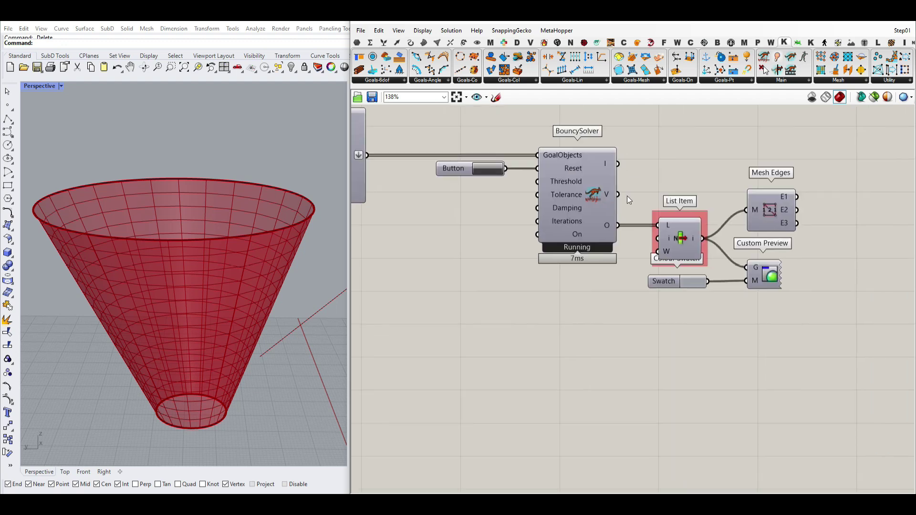
mouse_move(608, 224)
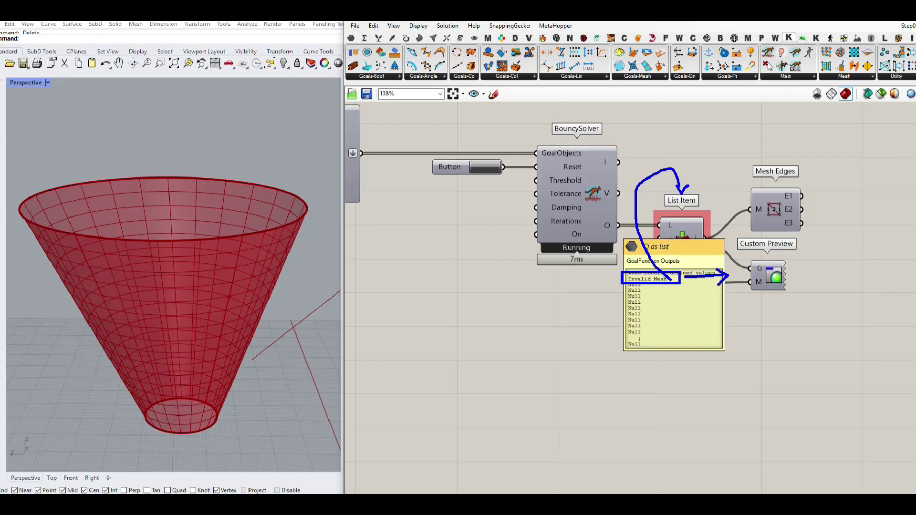
Set the Strength slider of the Pressure goal to 0
mouse_move(491, 226)
right_down()
mouse_move(601, 238)
mouse_move(635, 231)
right_up()
scroll(635, 230, down, 3)
right_drag(542, 241, 686, 244)
scroll(524, 276, up, 3)
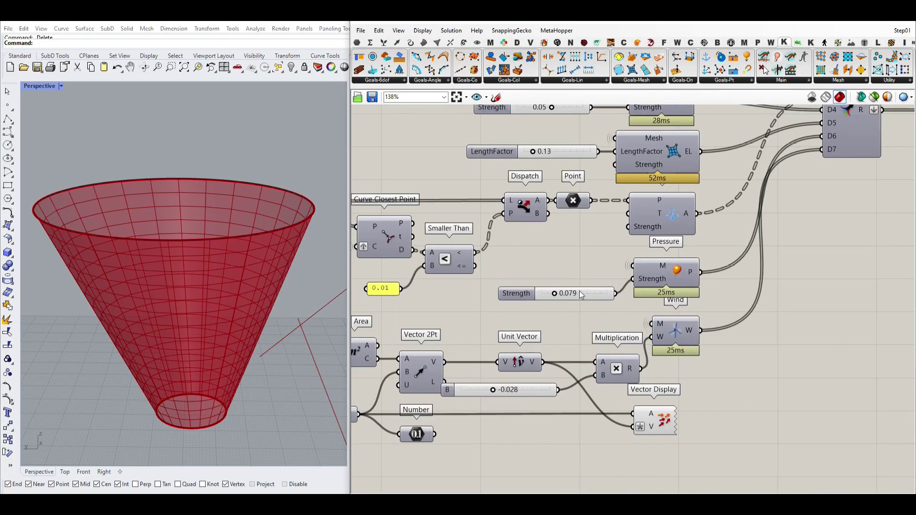
double_click(579, 292)
text(0)
key(Return)
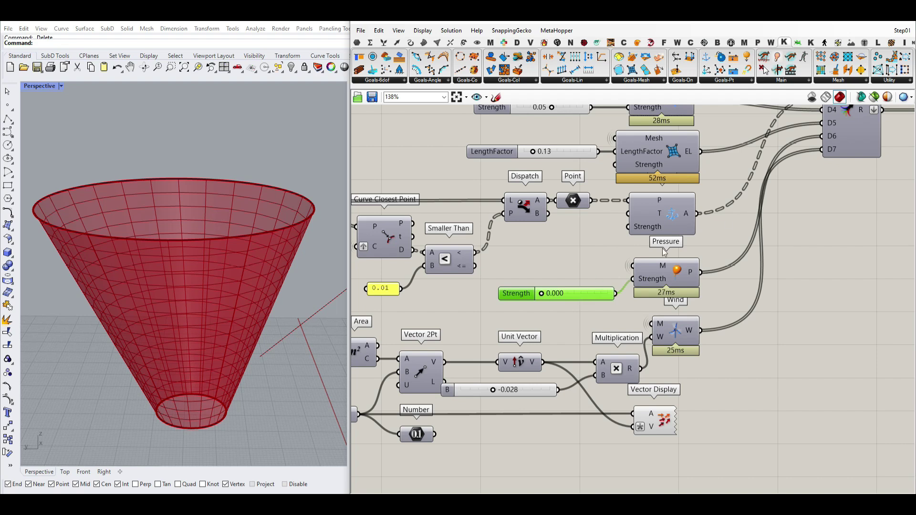
scroll(667, 219, down, 4)
click(685, 229)
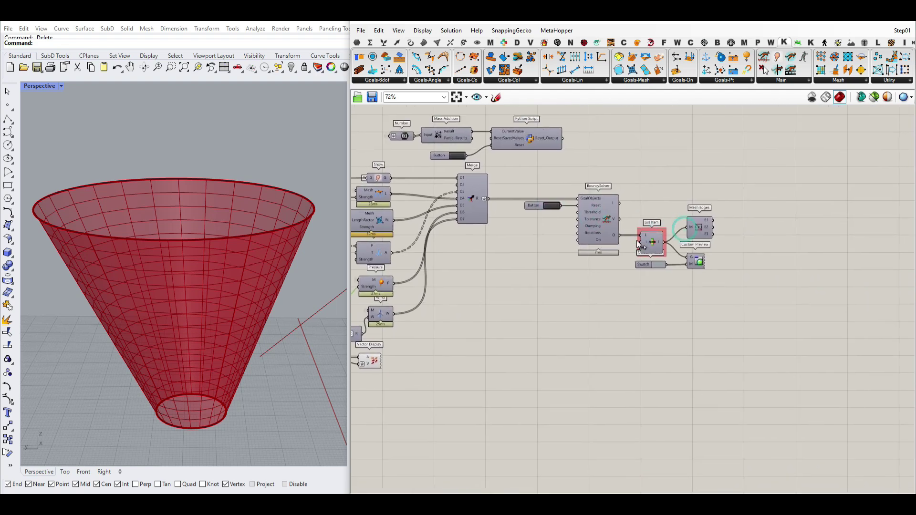
Turn on the preview of the List Item component that follows BouncySolver's O output
scroll(620, 241, up, 4)
mouse_move(600, 233)
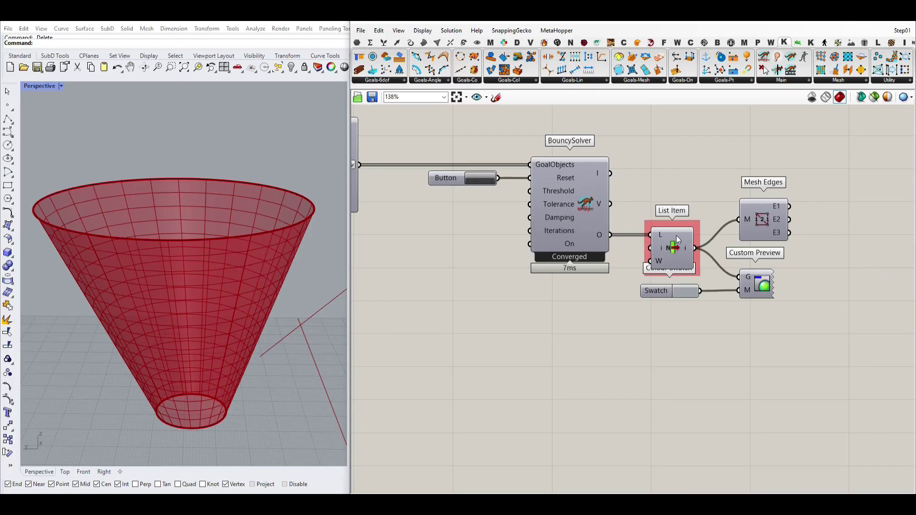
right_click(741, 269)
click(686, 258)
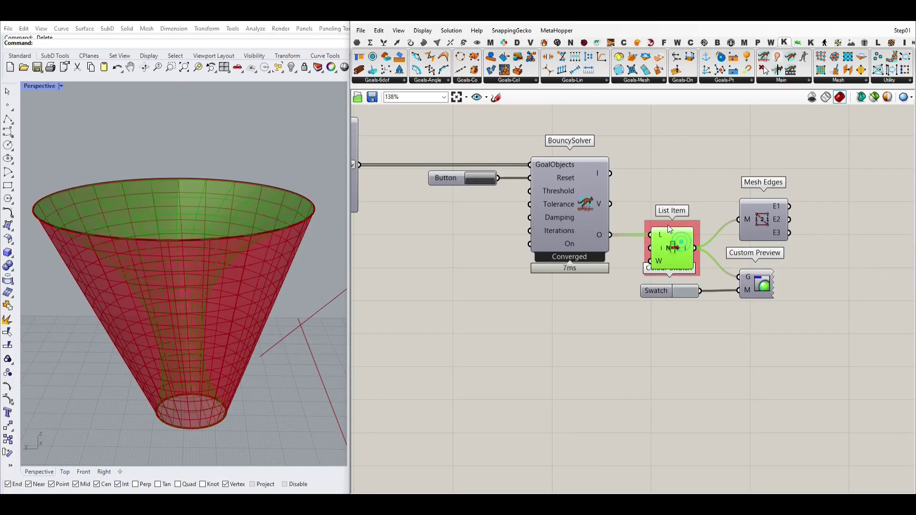
Turn off the preview of all components upstream of the BouncySolver, from the input curves through the goals and Merge
scroll(725, 241, down, 8)
drag(677, 290, 496, 196)
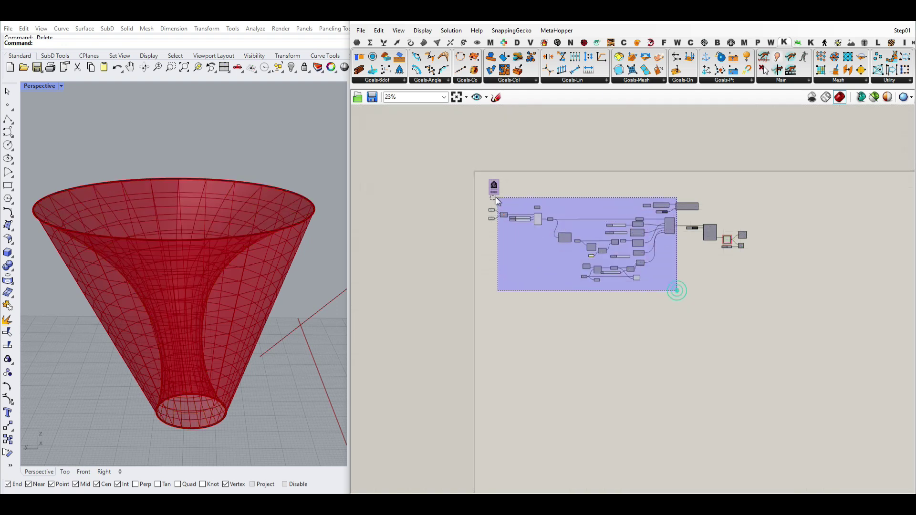
right_click(586, 179)
click(602, 186)
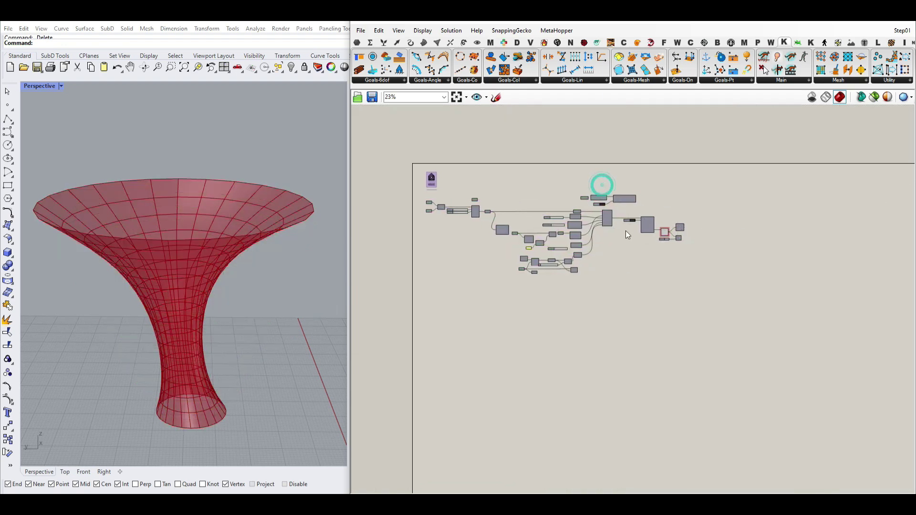
Reset the BouncySolver to replay the mesh relaxation
scroll(625, 230, up, 9)
click(601, 210)
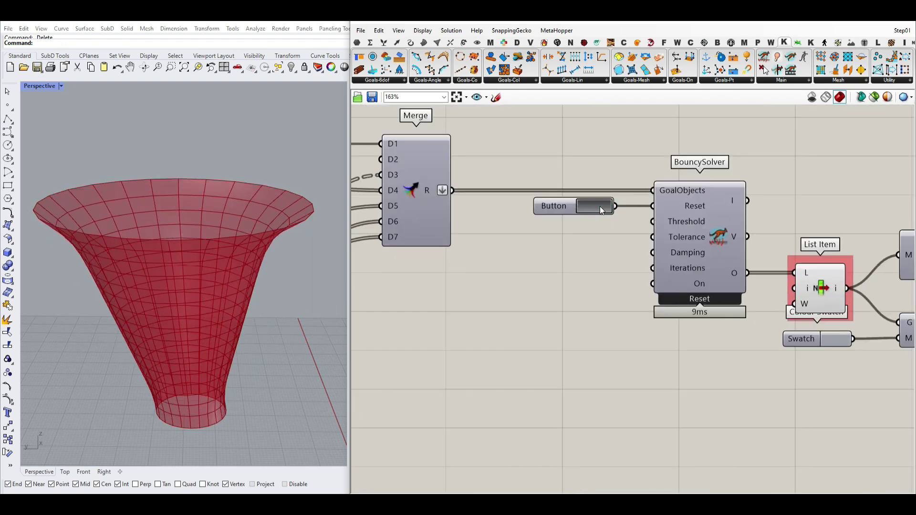
right_drag(649, 246, 637, 245)
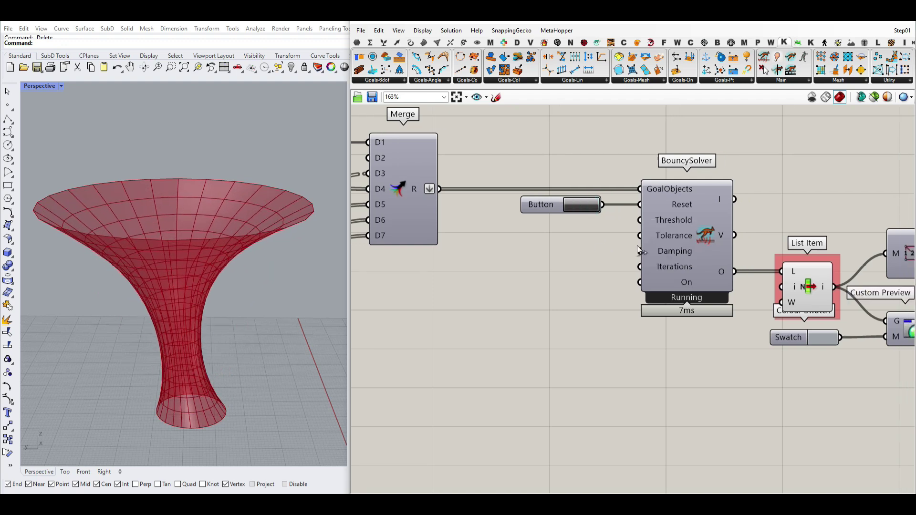
Add a number slider with the value 0.20 and connect it to BouncySolver's Damping input
scroll(636, 248, up, 2)
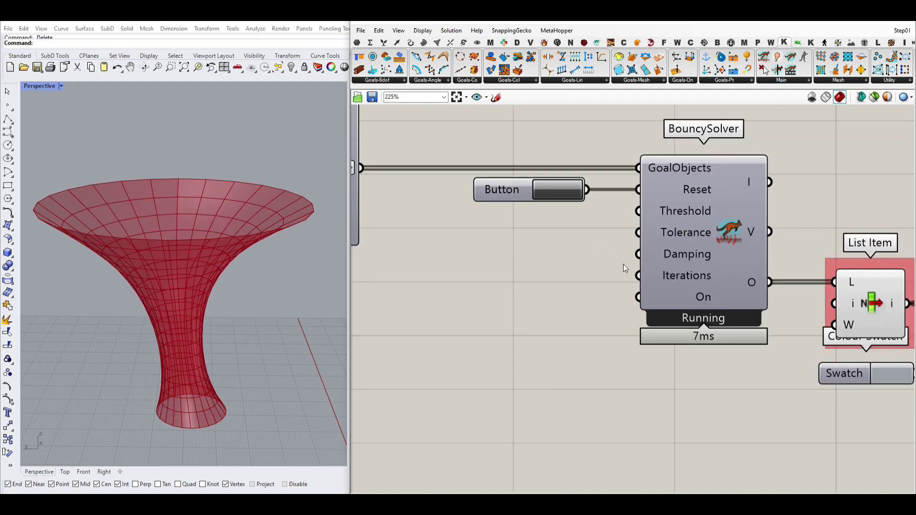
double_click(556, 262)
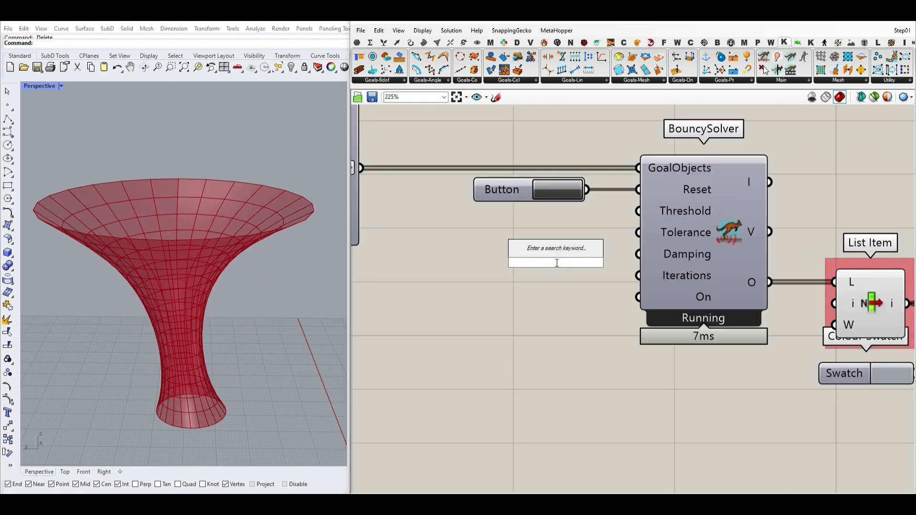
text(0.2..)
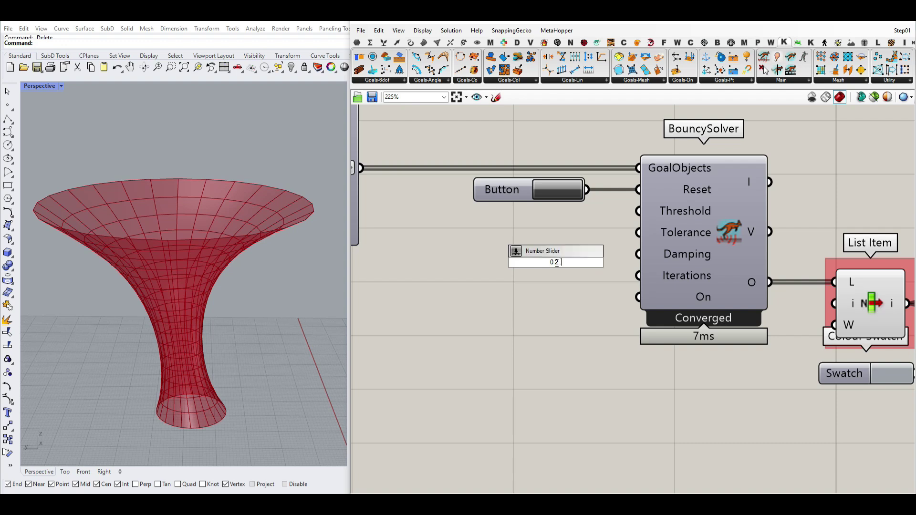
key(Return)
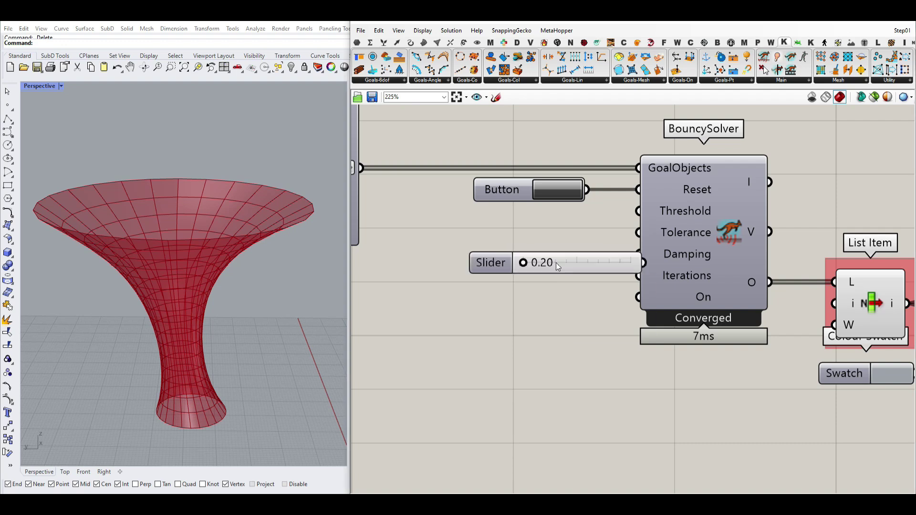
click(576, 260)
drag(587, 256, 638, 254)
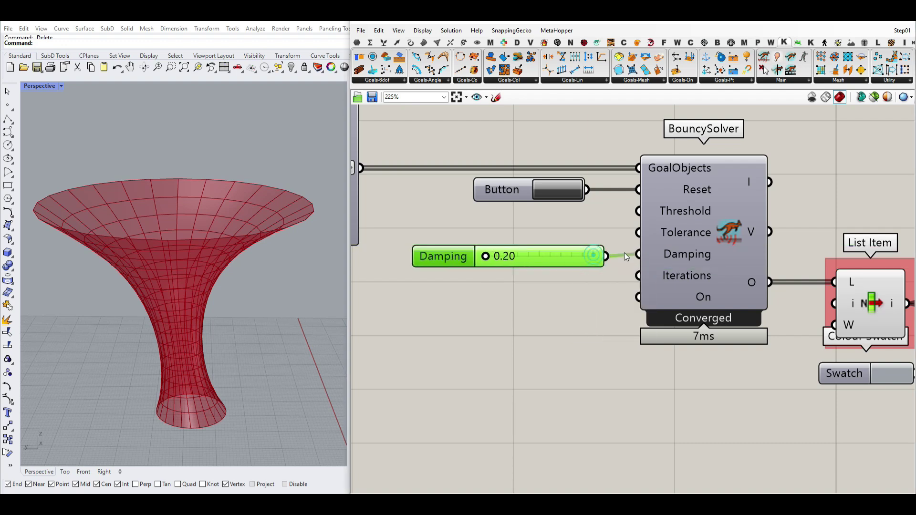
Set the Damping slider to 0.47 and reset the solver to test the motion
drag(486, 257, 559, 202)
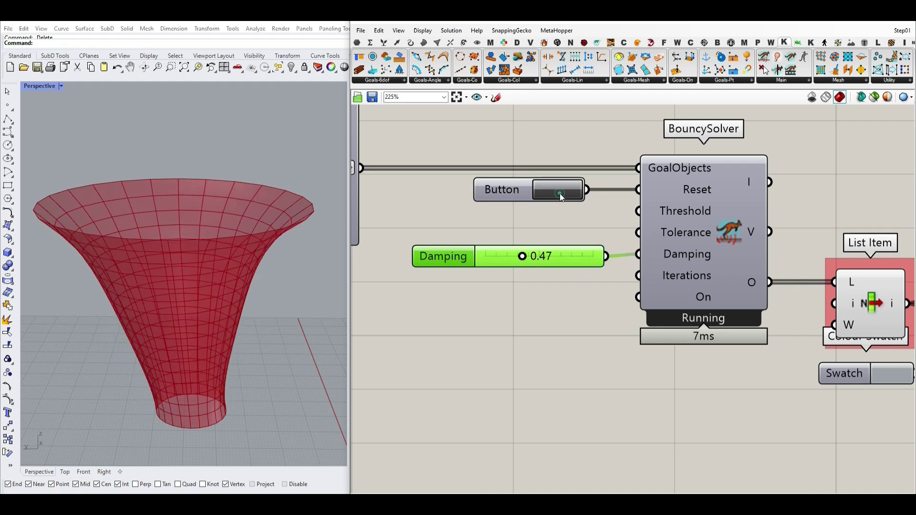
click(559, 195)
click(560, 195)
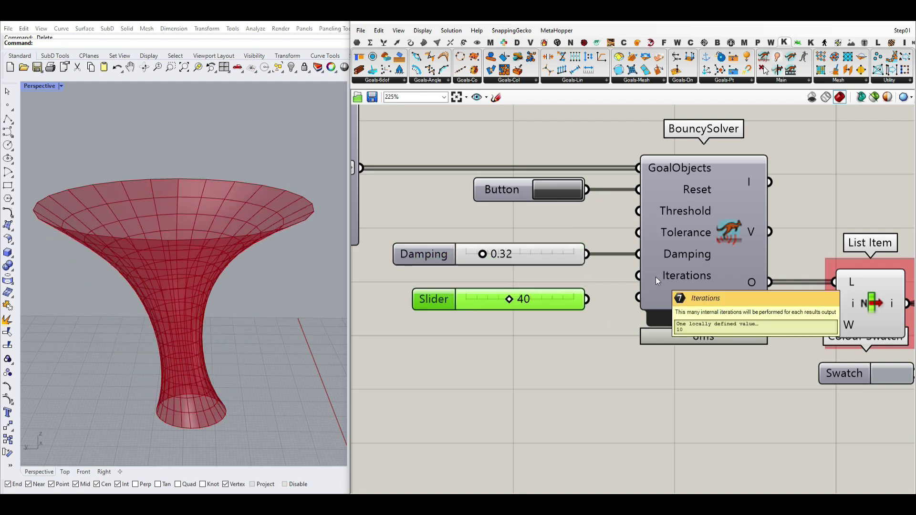
Connect the number slider set to 40 to BouncySolver's Iterations input and reset the solver
drag(586, 299, 632, 278)
click(553, 196)
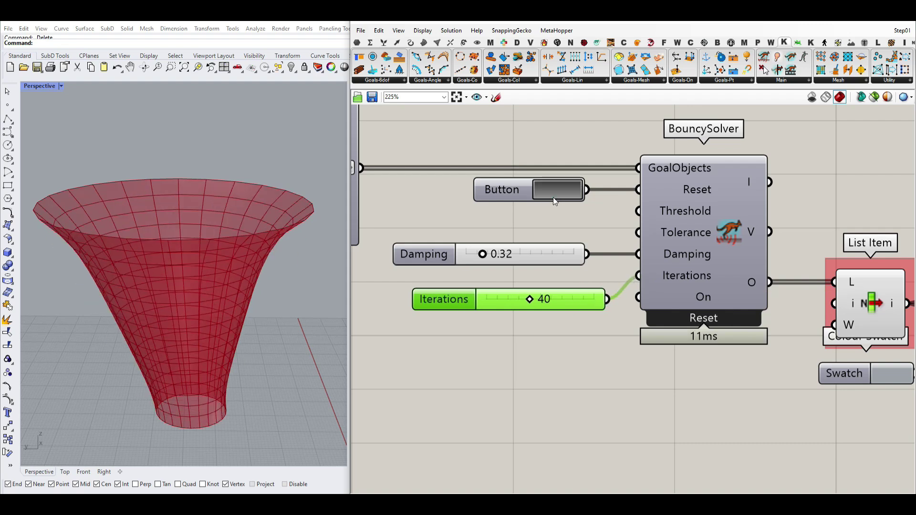
click(554, 197)
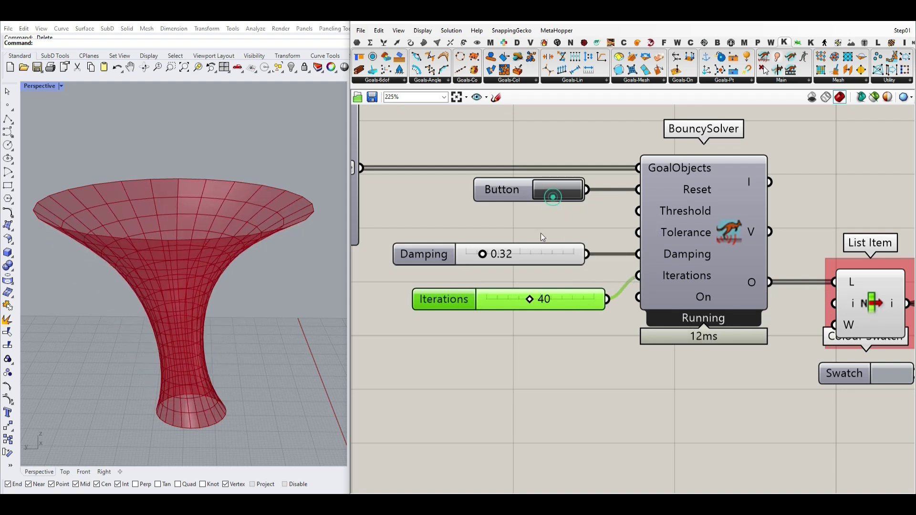
Set the Damping slider to 0.26 and reset the solver to replay the relaxation
drag(482, 258, 475, 256)
click(554, 193)
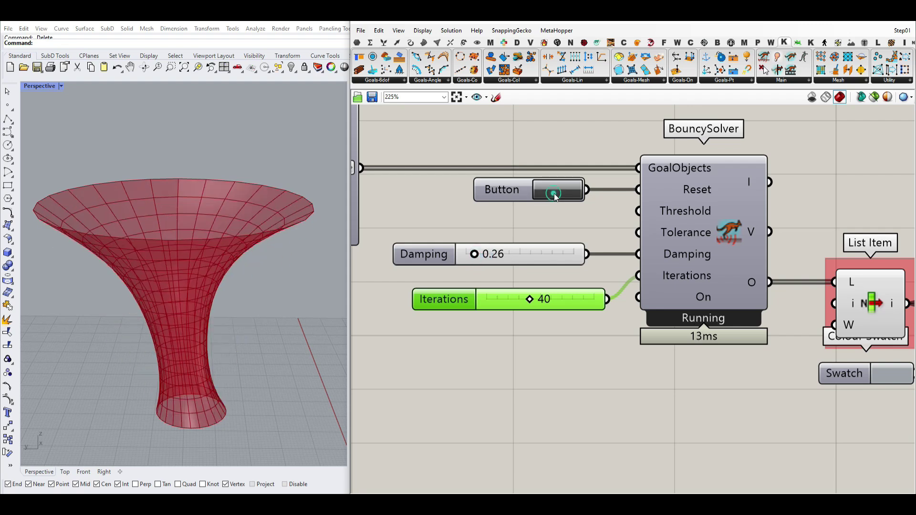
click(554, 193)
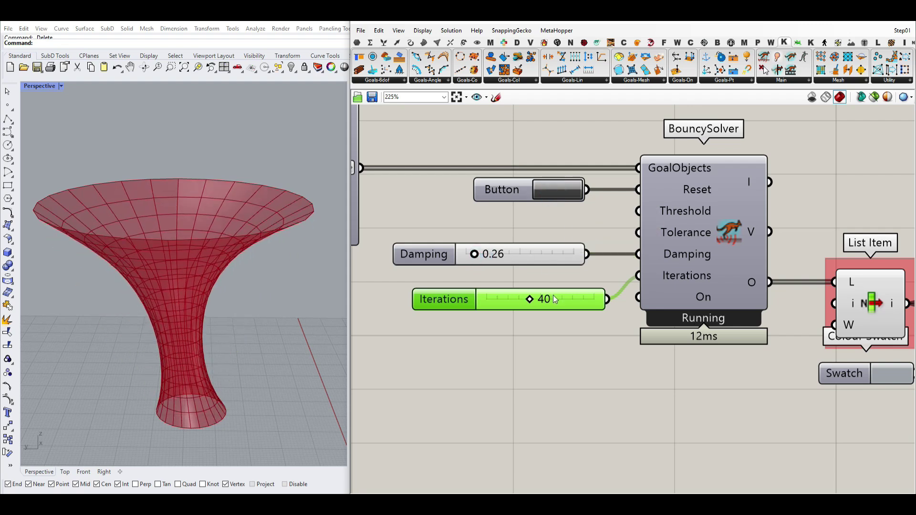
Move the Iterations slider up beneath Damping and connect a new Toggle to BouncySolver's On input
drag(567, 293, 559, 273)
click(547, 319)
double_click(526, 315)
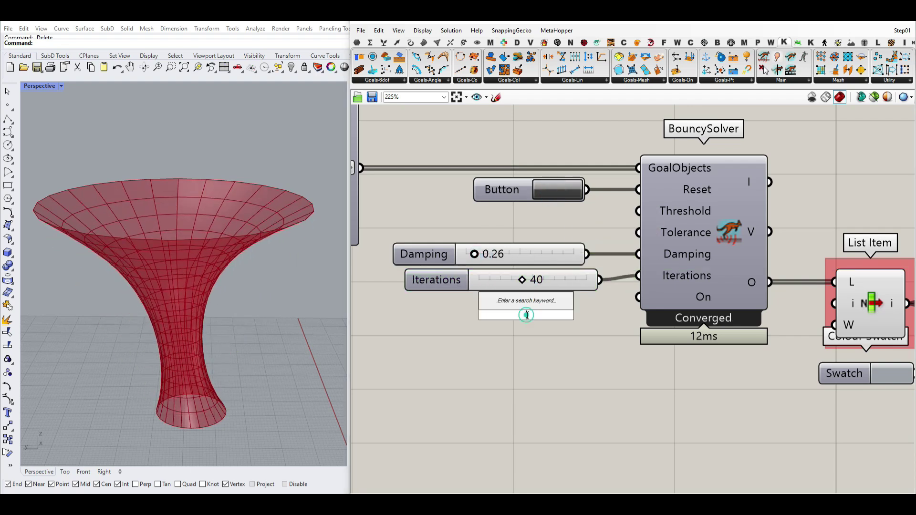
text(tog)
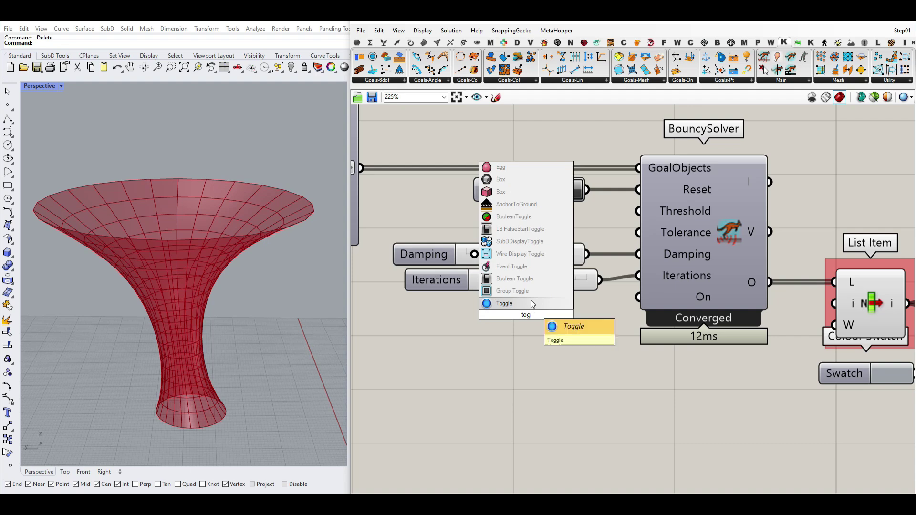
click(530, 303)
drag(586, 314, 638, 297)
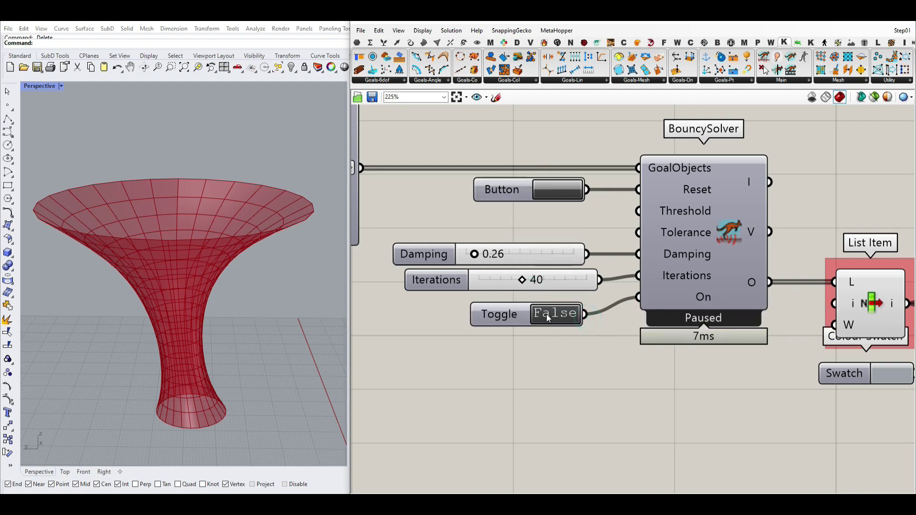
Rename the toggle feeding the On input as "Run?"
right_click(521, 315)
text(Run?)
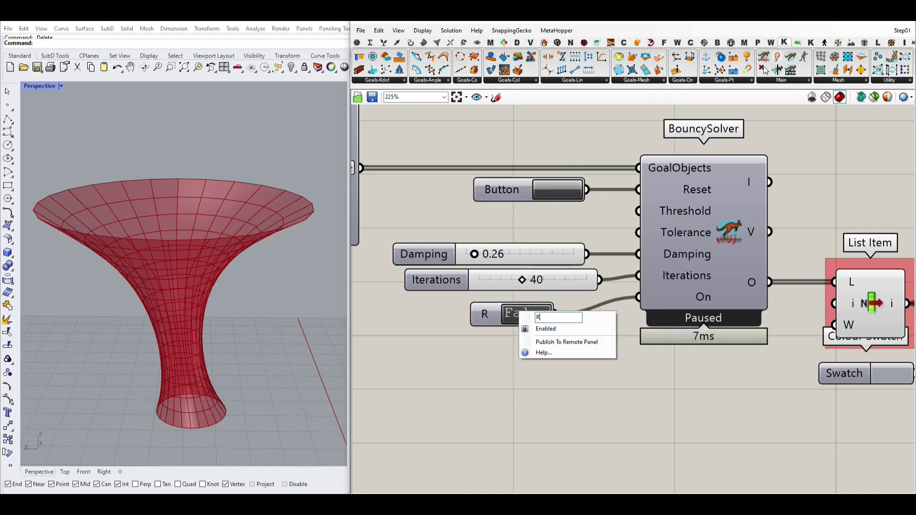
click(448, 342)
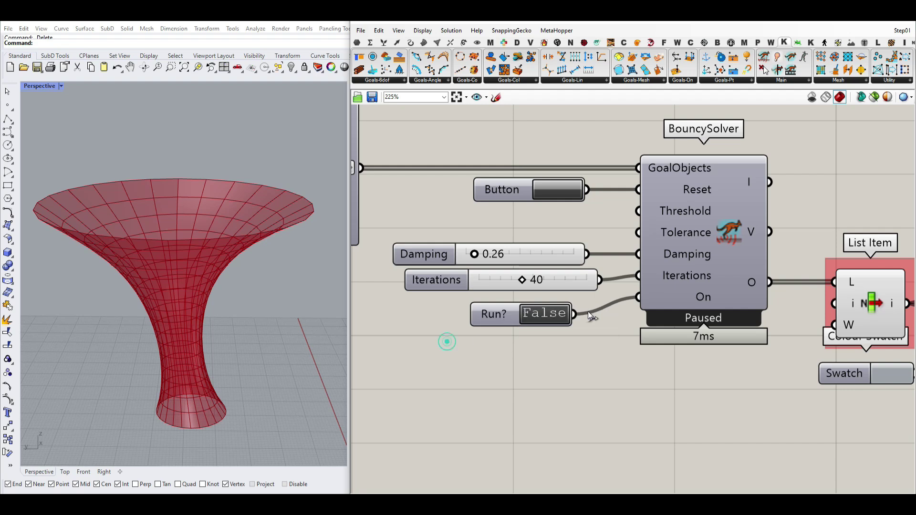
Test the Run? toggle by switching it between True and False around solver resets, leaving it at True
double_click(555, 315)
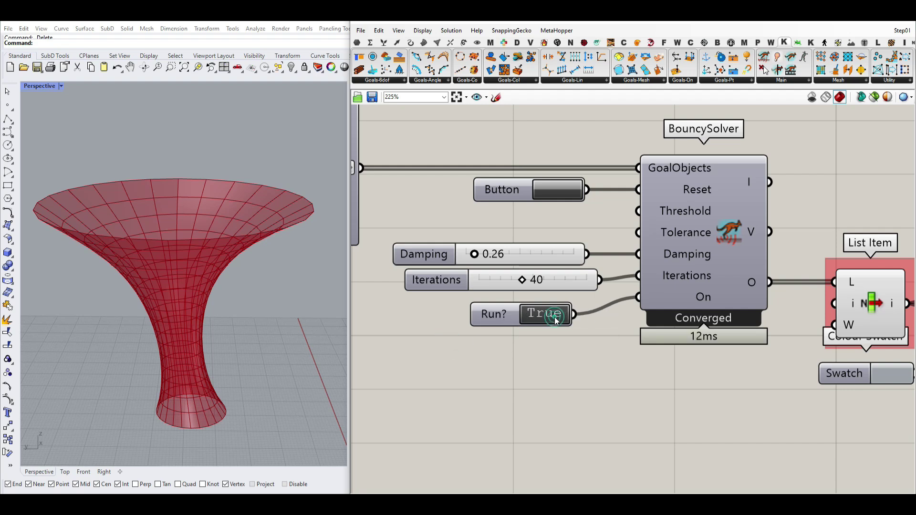
click(567, 190)
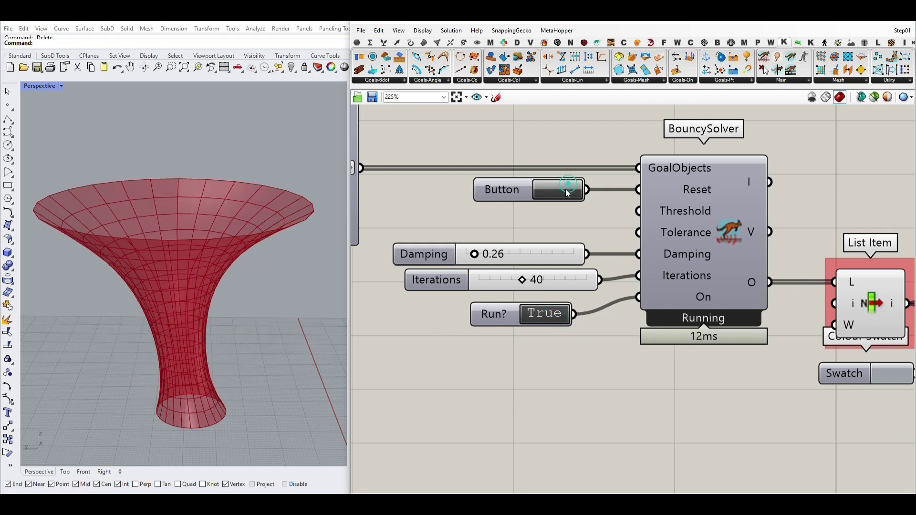
double_click(554, 319)
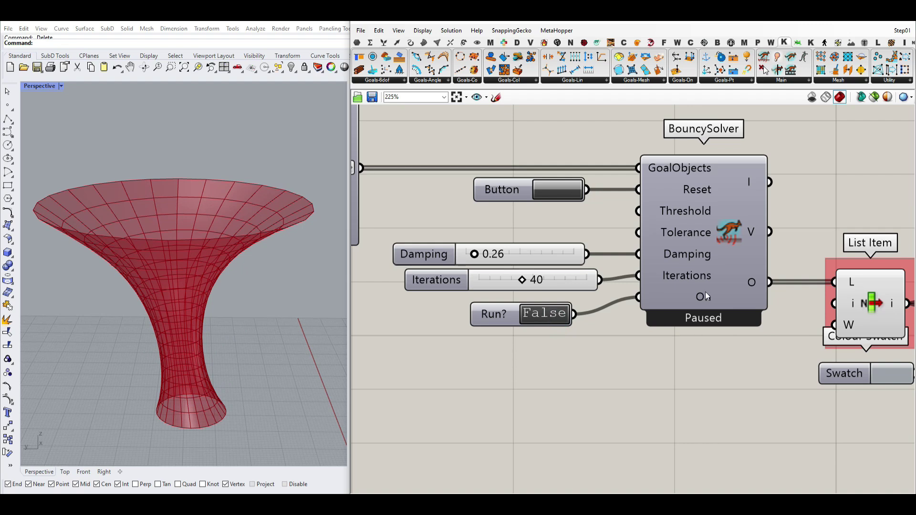
double_click(545, 315)
click(552, 189)
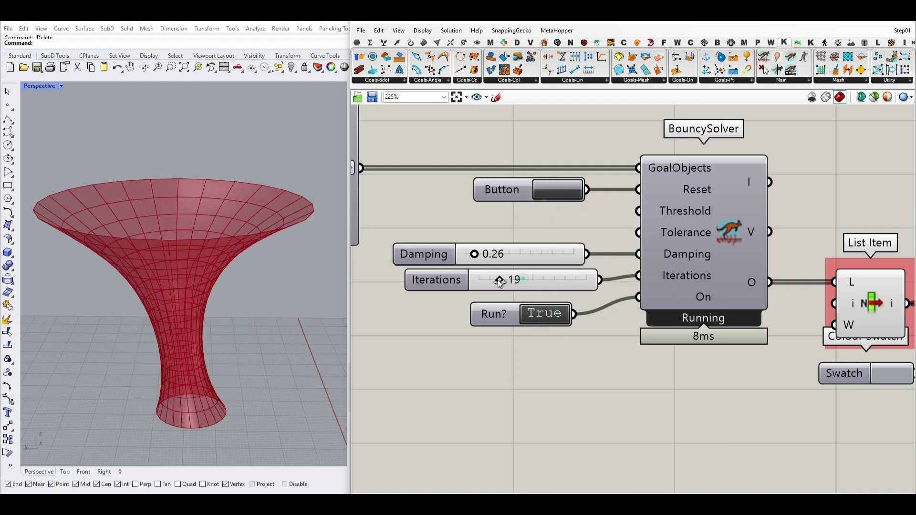
Set Iterations to 5, reset the solver, pause and resume it with the Run? toggle, and reset it again
drag(499, 282, 486, 281)
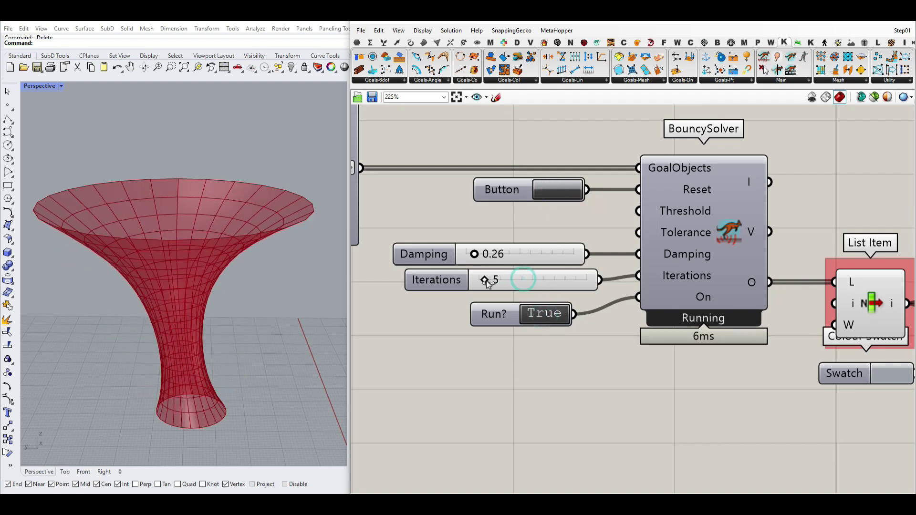
click(568, 194)
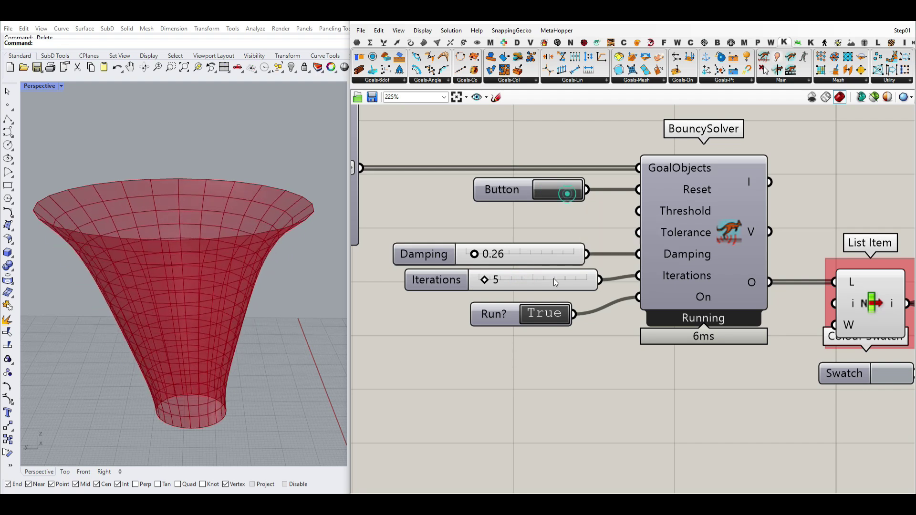
click(546, 315)
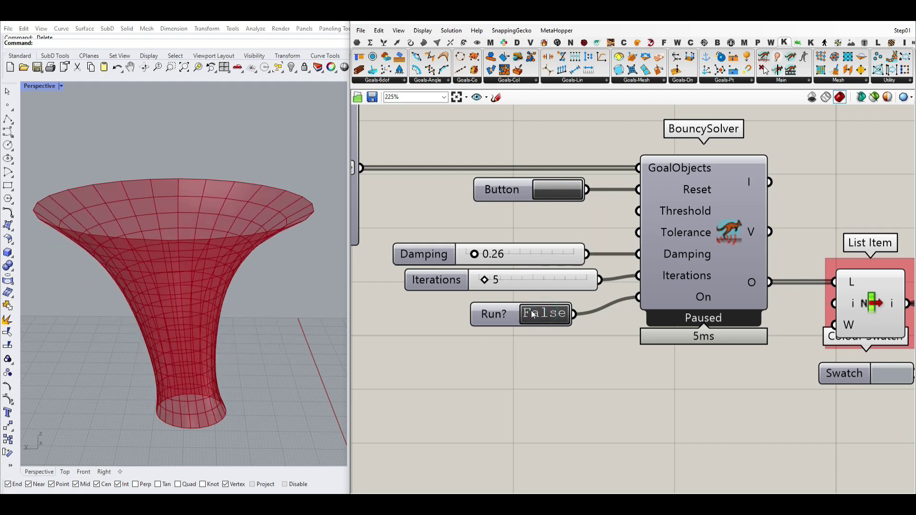
click(533, 314)
click(560, 194)
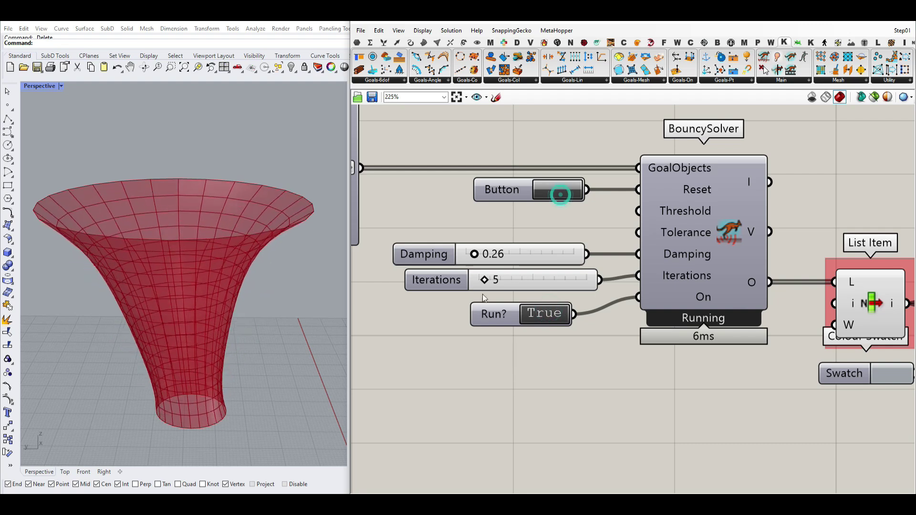
Increase the value of the Iterations slider and reset the solver
drag(484, 280, 552, 279)
click(551, 186)
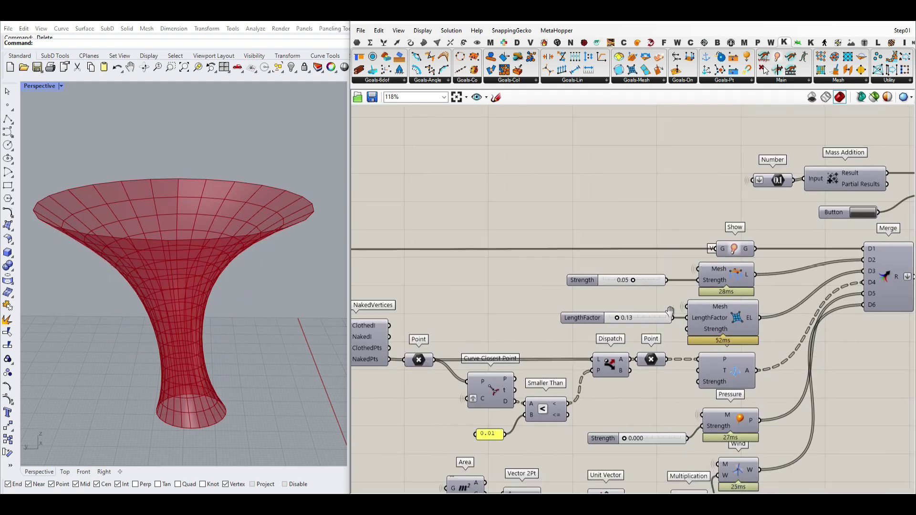
Look up VertexLoads among Kangaroo's mesh goals and inspect the Mesh and Strength inputs of that goal in the definition
right_drag(670, 311, 758, 295)
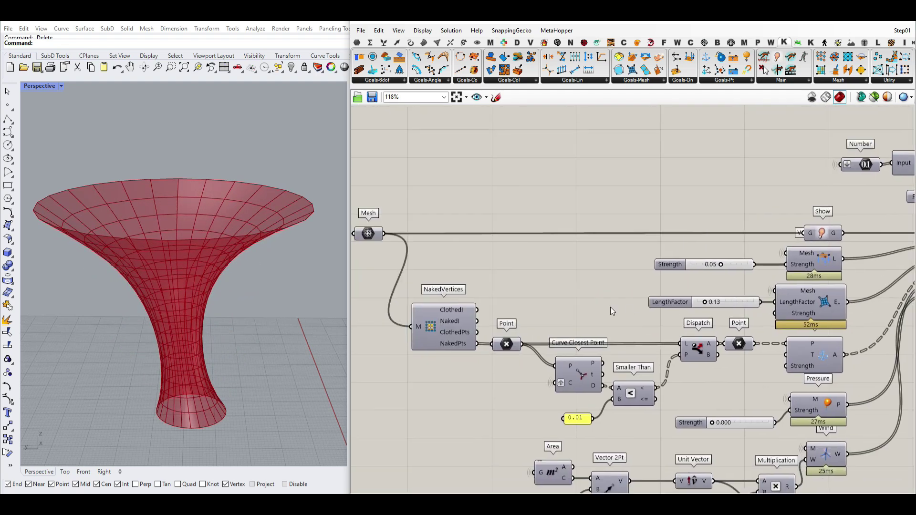
click(646, 81)
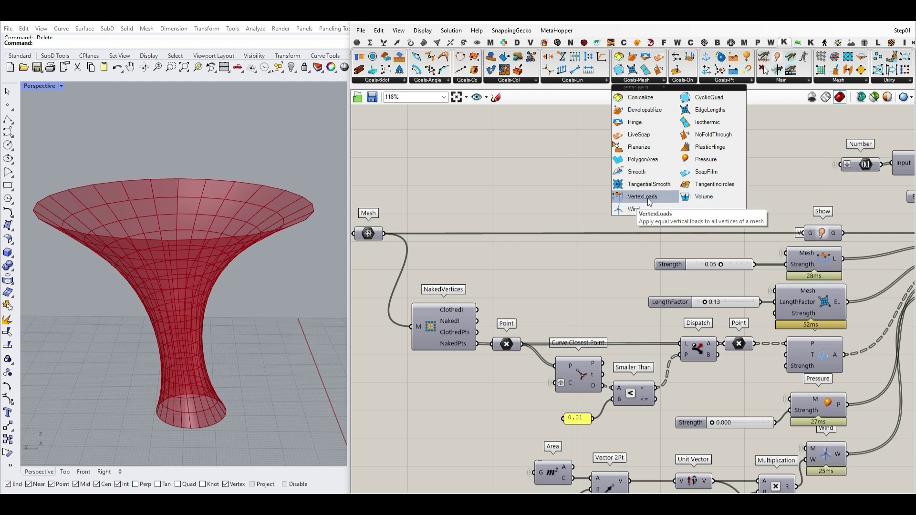
right_drag(554, 284, 565, 262)
right_drag(907, 268, 771, 268)
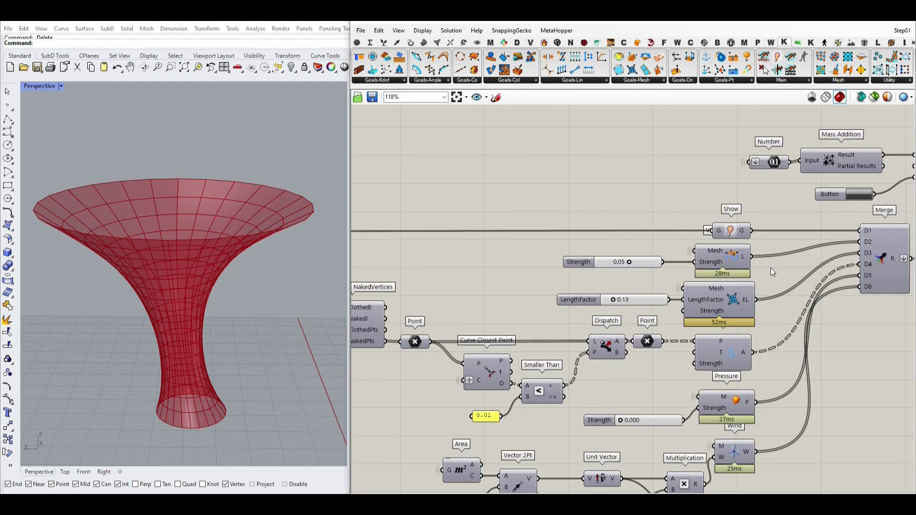
scroll(771, 267, up, 4)
right_drag(620, 237, 679, 237)
click(678, 236)
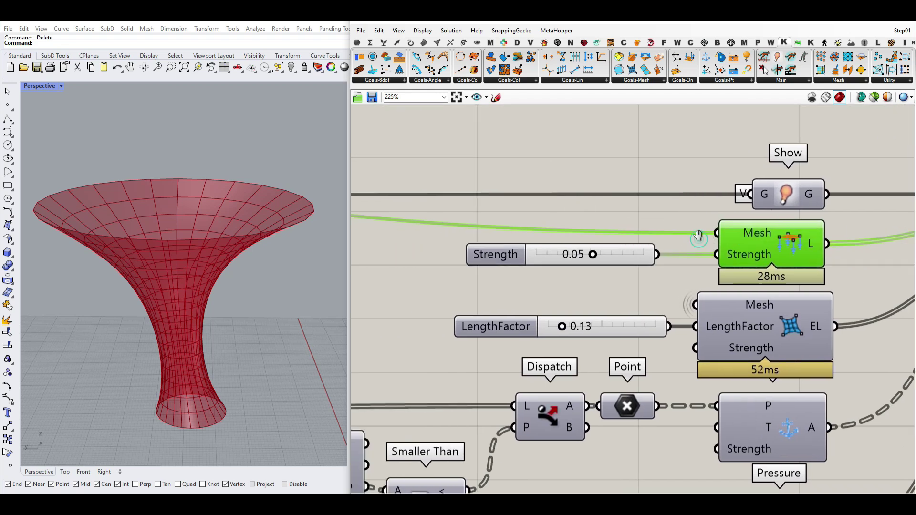
Set the Strength slider of the VertexLoads goal to -0.10
scroll(529, 234, down, 5)
scroll(630, 237, up, 4)
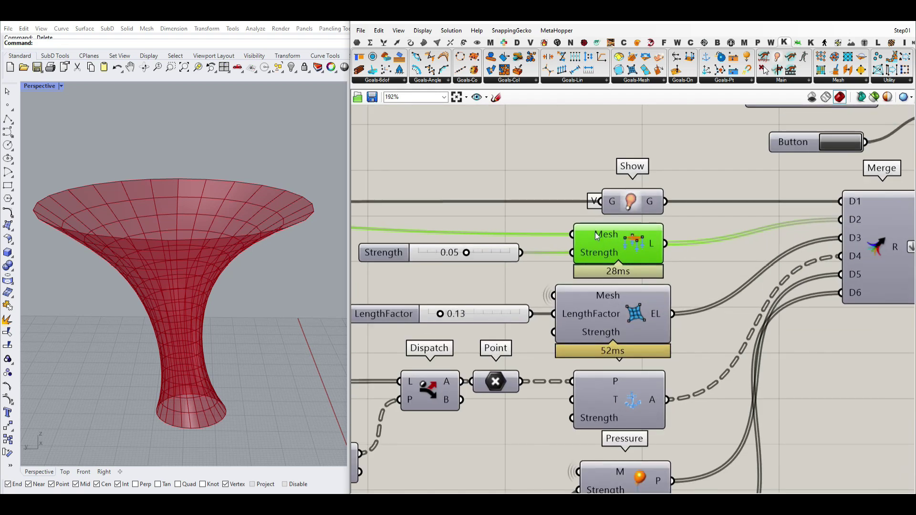
right_click(597, 233)
mouse_move(627, 261)
click(719, 282)
click(759, 239)
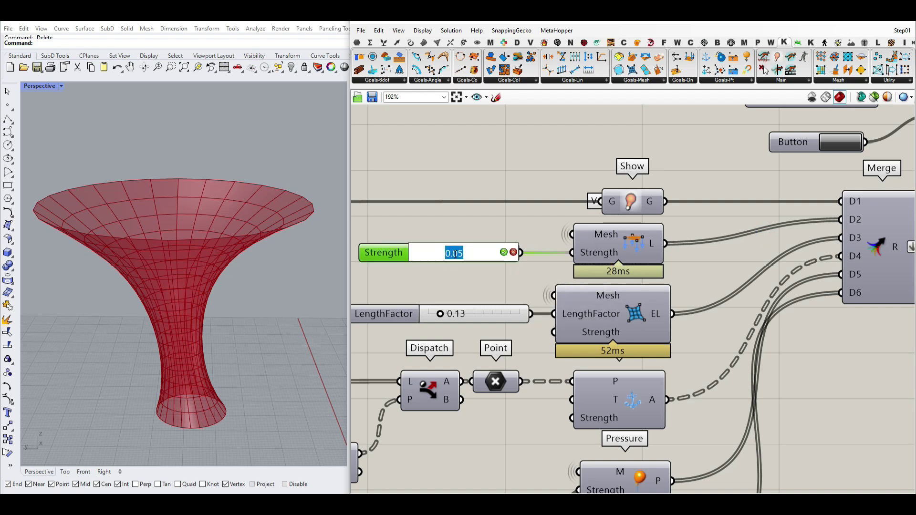
text(-0)
click(504, 253)
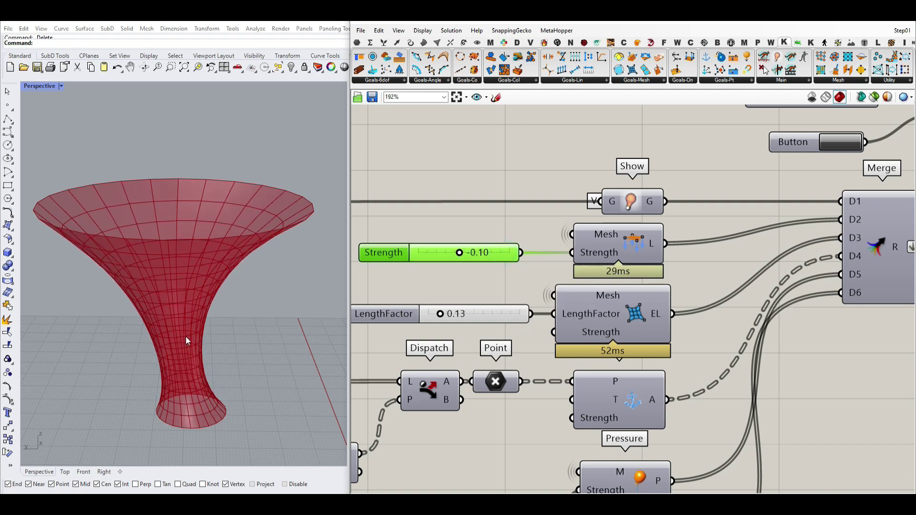
Examine the relaxed mesh from the side and adjust the VertexLoads Strength slider to -0.16
right_drag(198, 340, 239, 310)
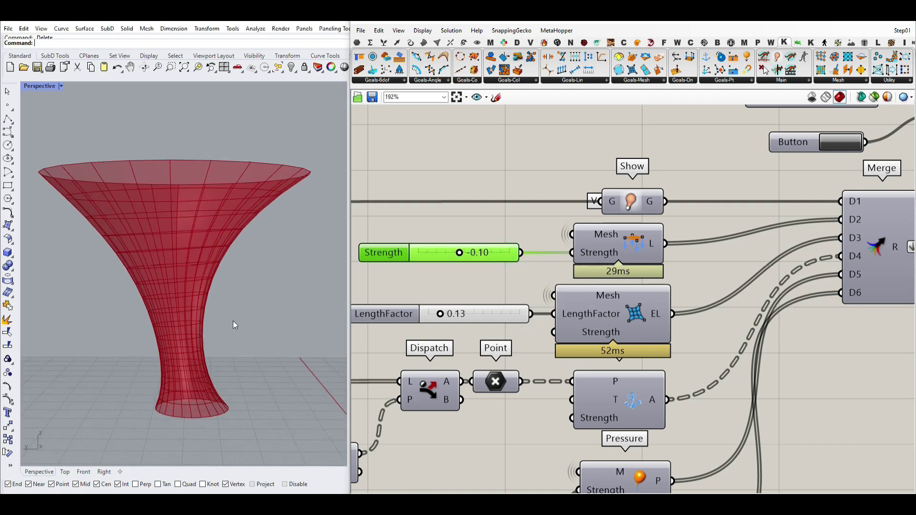
drag(227, 272, 215, 320)
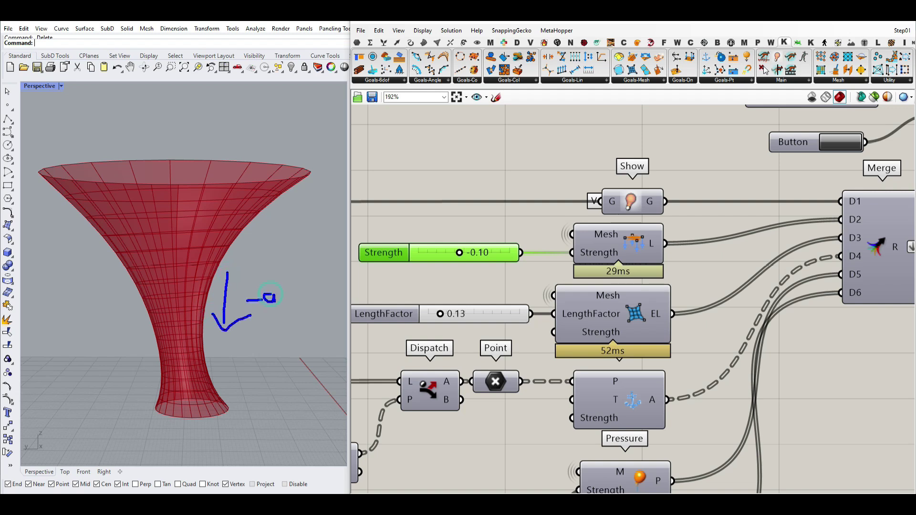
drag(269, 296, 256, 324)
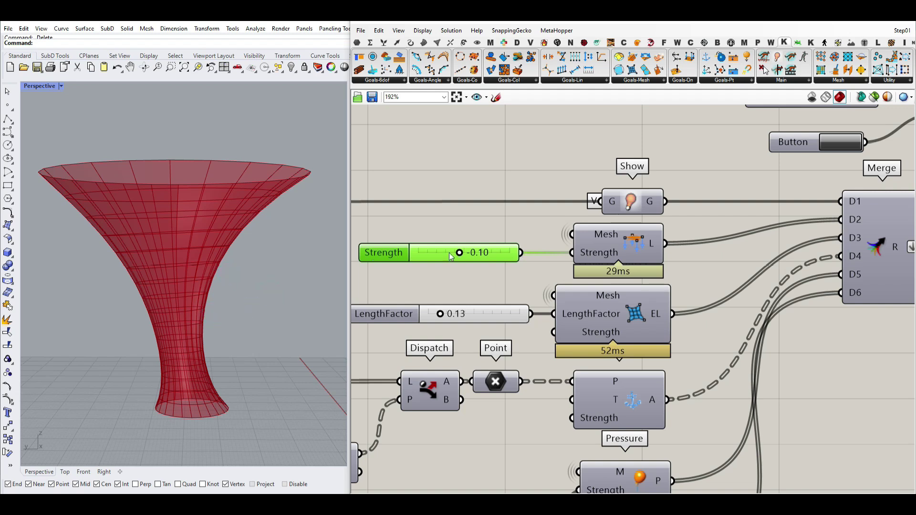
mouse_move(459, 252)
mouse_down()
mouse_move(418, 256)
mouse_move(494, 256)
mouse_move(457, 257)
mouse_up()
scroll(482, 249, down, 1)
scroll(482, 249, down, 1)
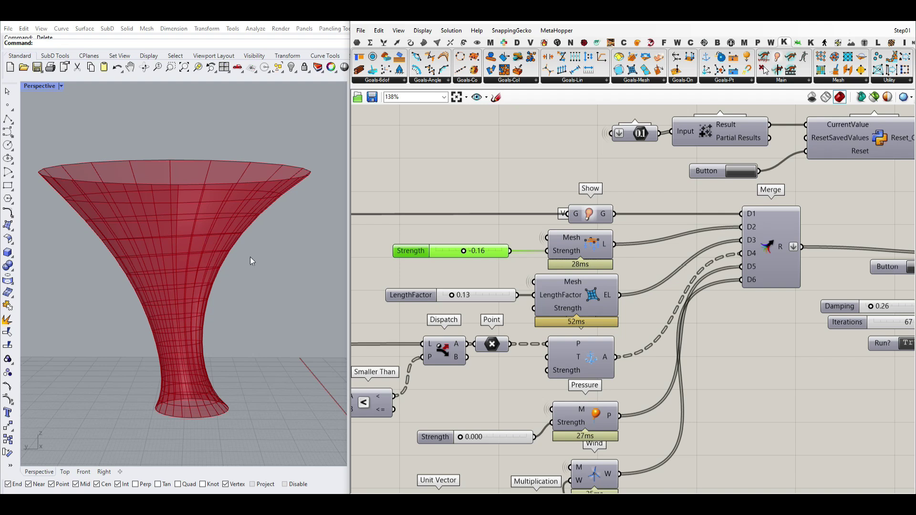
Look up the edge-length goal among Kangaroo's mesh goals, and set its LengthFactor in the definition to 0.00
click(647, 81)
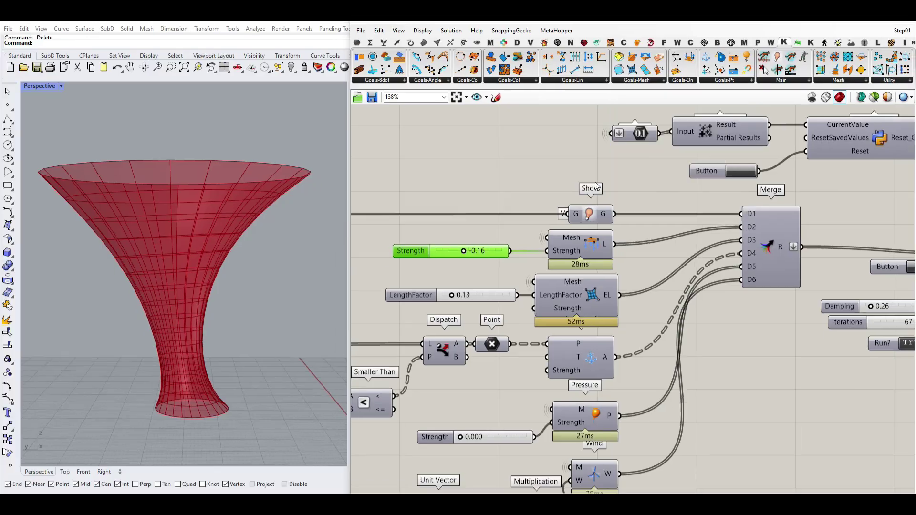
right_drag(226, 264, 176, 298)
scroll(167, 220, up, 5)
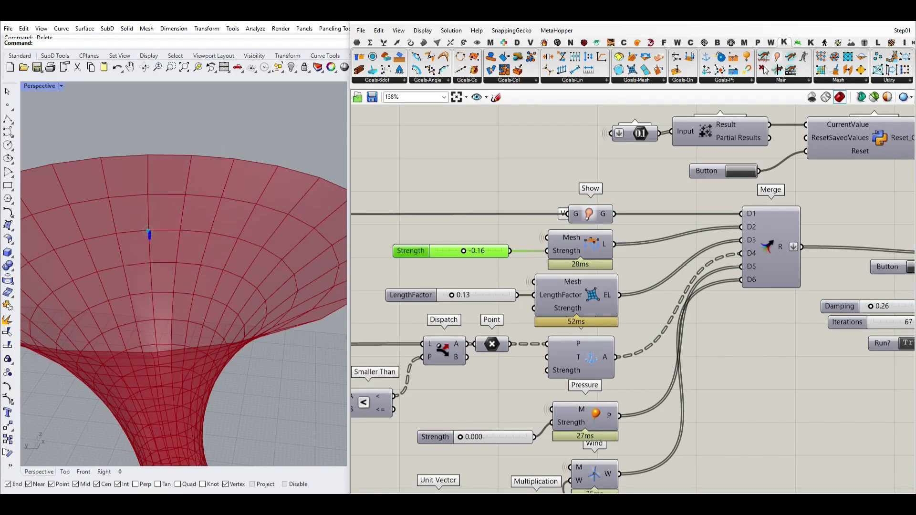
drag(149, 238, 158, 250)
right_drag(602, 288, 725, 257)
scroll(725, 257, up, 4)
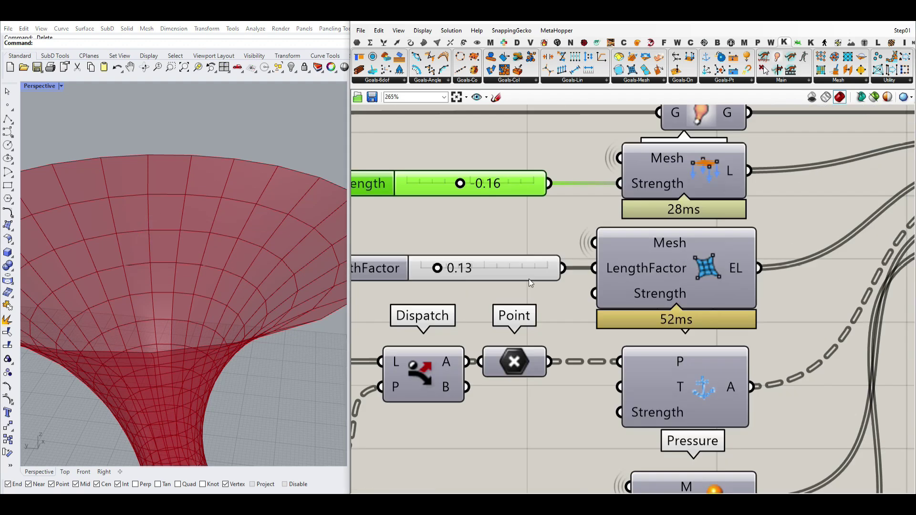
drag(437, 270, 394, 270)
Examine the overall shape of the relaxed mesh and the individual edges along its narrowing neck
scroll(194, 263, down, 7)
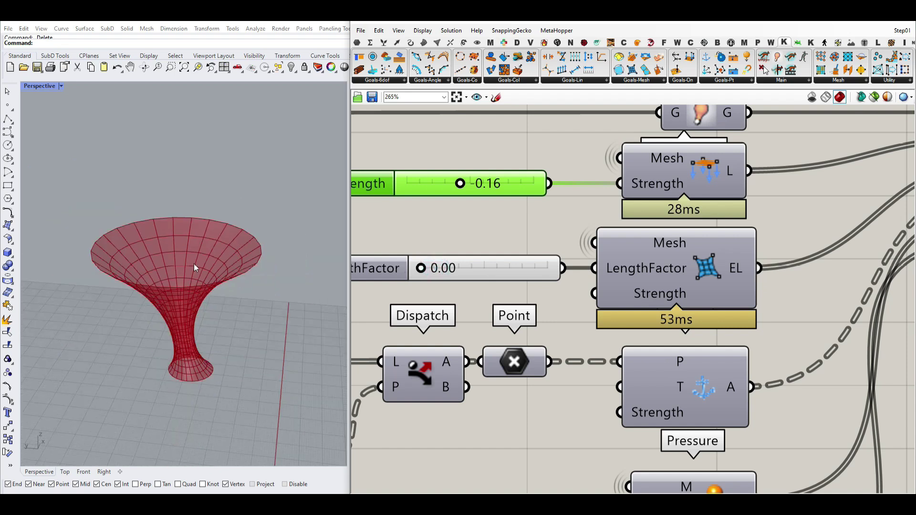
right_drag(194, 263, 207, 244)
scroll(187, 292, up, 5)
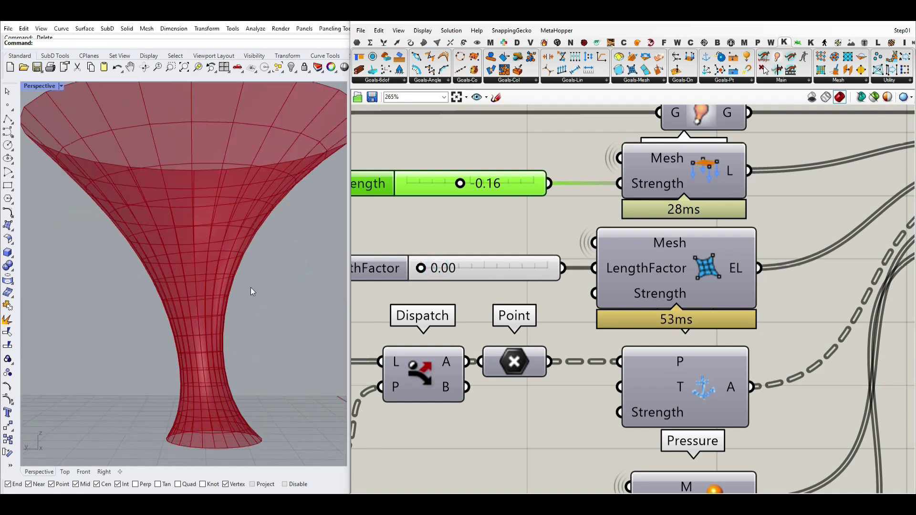
right_drag(245, 285, 204, 316)
scroll(193, 367, up, 3)
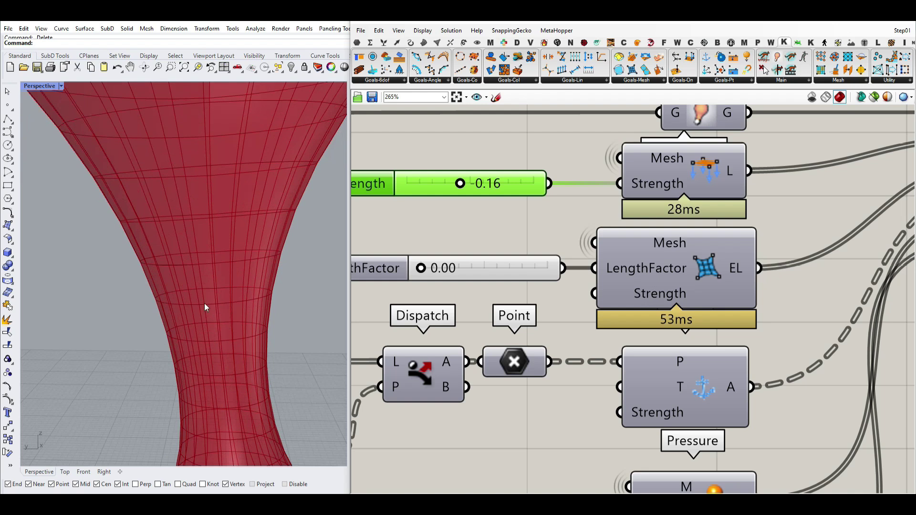
scroll(206, 310, up, 2)
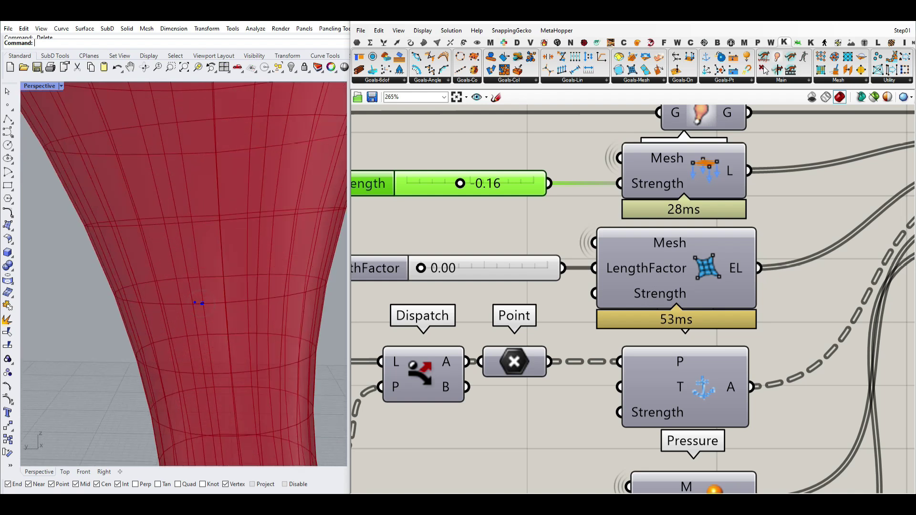
drag(193, 306, 221, 304)
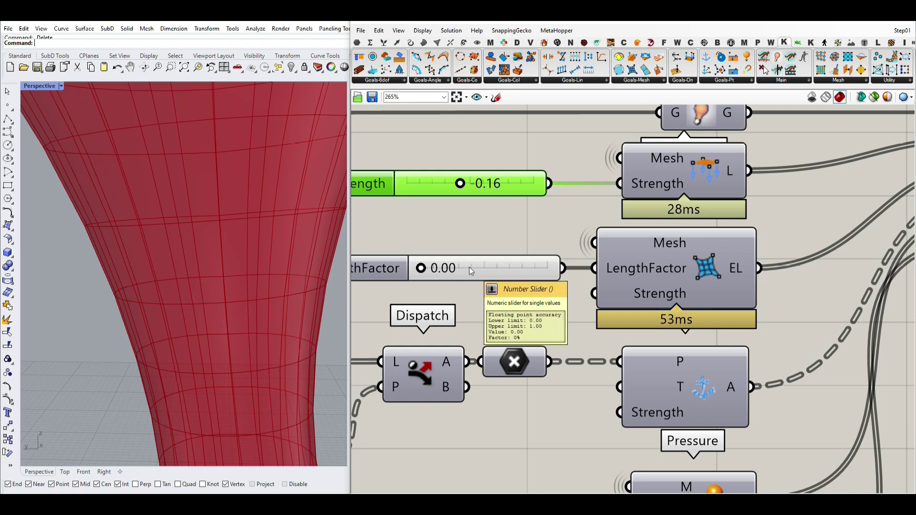
scroll(172, 255, down, 5)
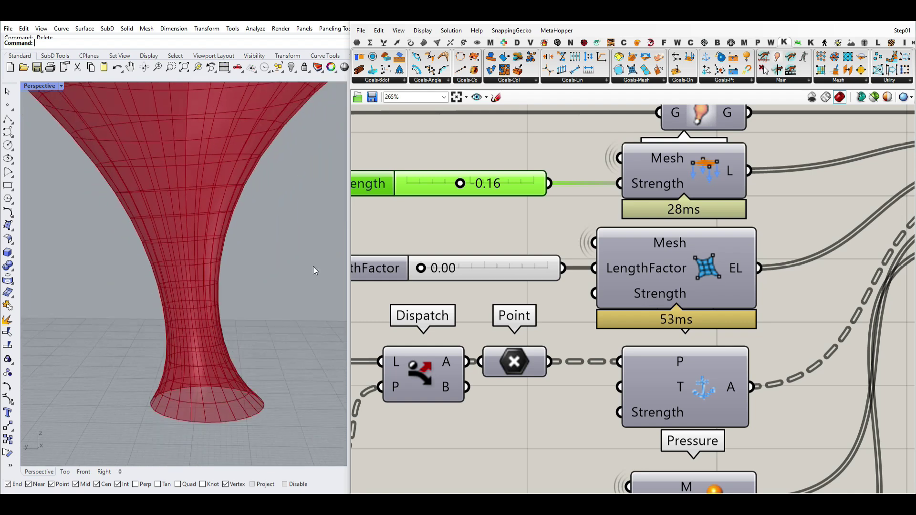
Try a LengthFactor of 1.00 on the edge-length goal, inspect the mesh, and return the slider to 0.00
drag(421, 269, 449, 268)
double_click(474, 266)
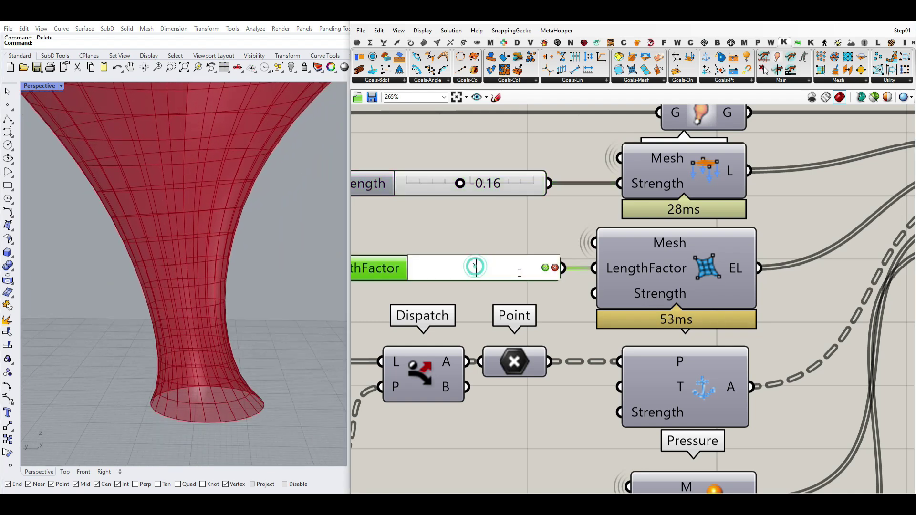
text(1)
key(Return)
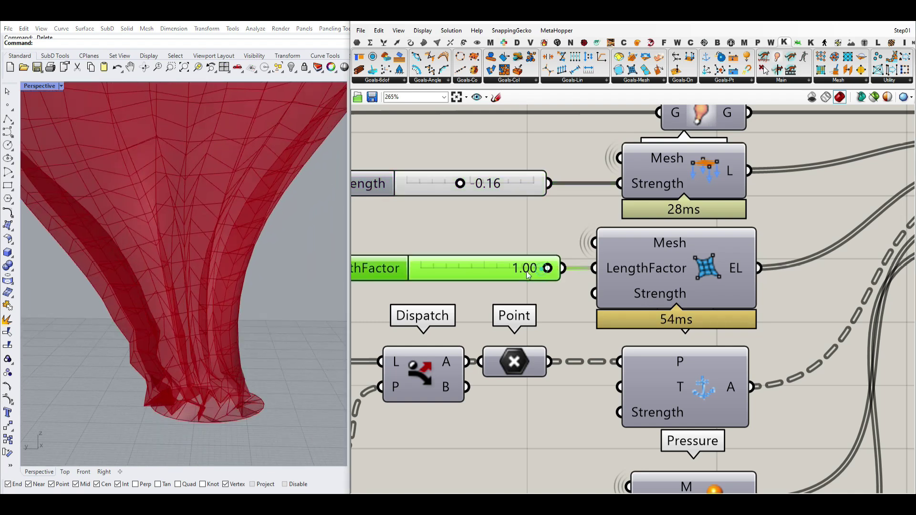
right_drag(242, 290, 197, 312)
drag(547, 269, 387, 273)
Look up the anchor goal among Kangaroo's point goals
scroll(488, 237, down, 3)
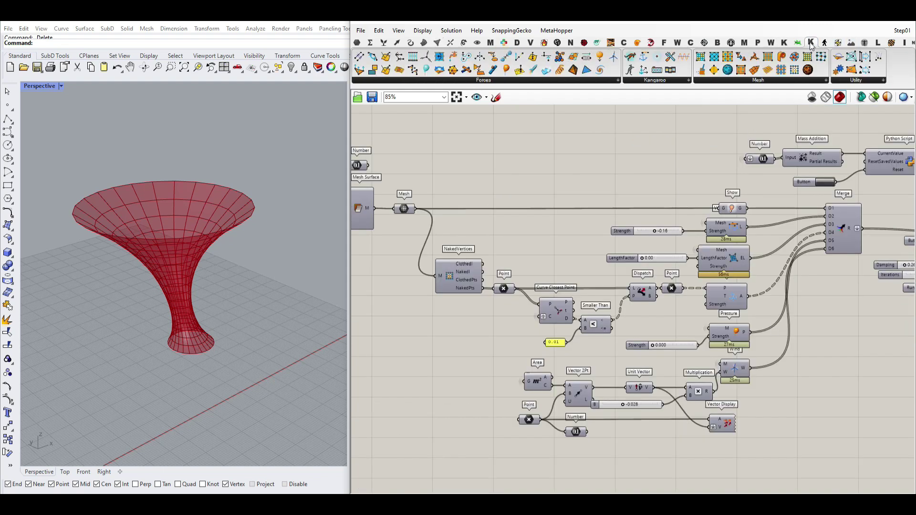
click(785, 42)
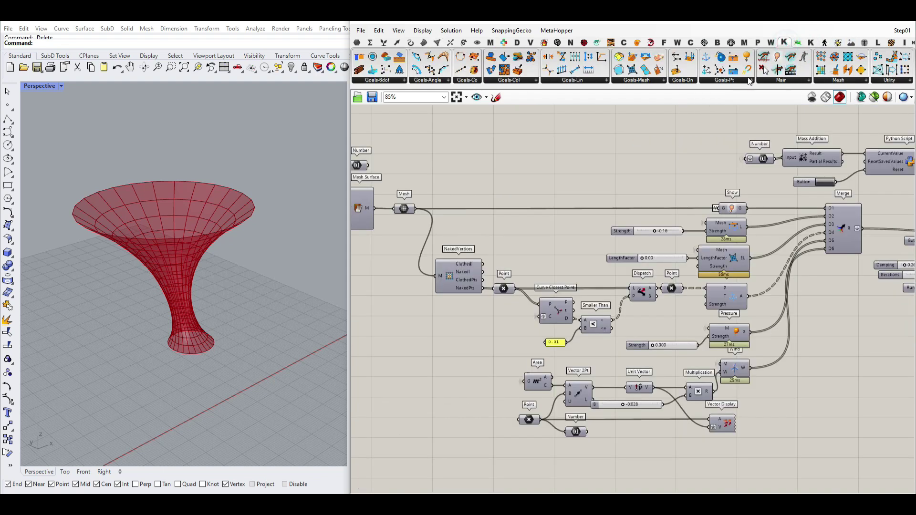
click(751, 80)
click(691, 88)
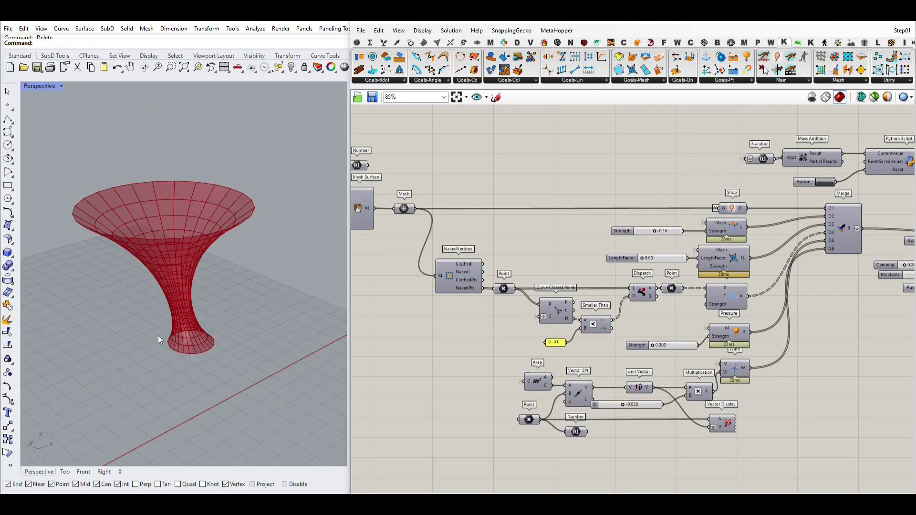
Turn on the preview of the Point parameter feeding the anchor goal and inspect its points on the mesh rims
scroll(673, 295, up, 5)
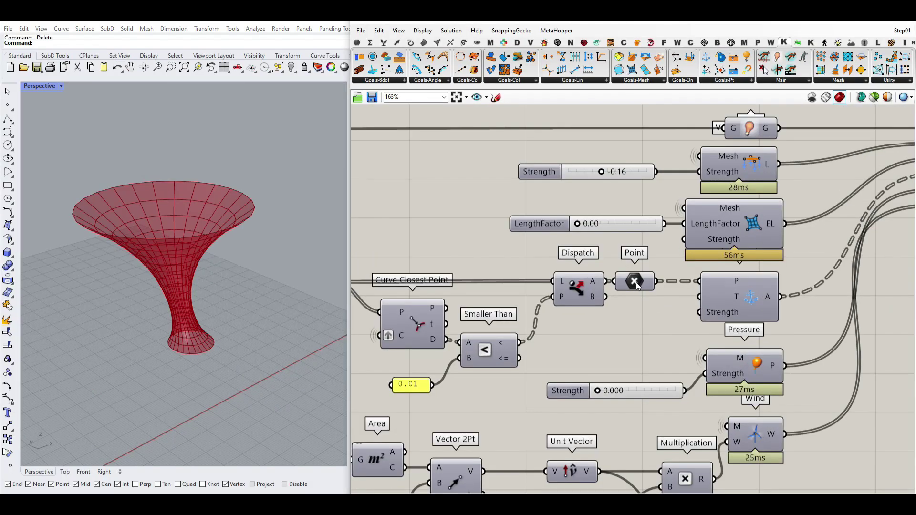
right_click(634, 281)
click(655, 300)
right_drag(232, 367, 213, 330)
right_drag(233, 274, 216, 311)
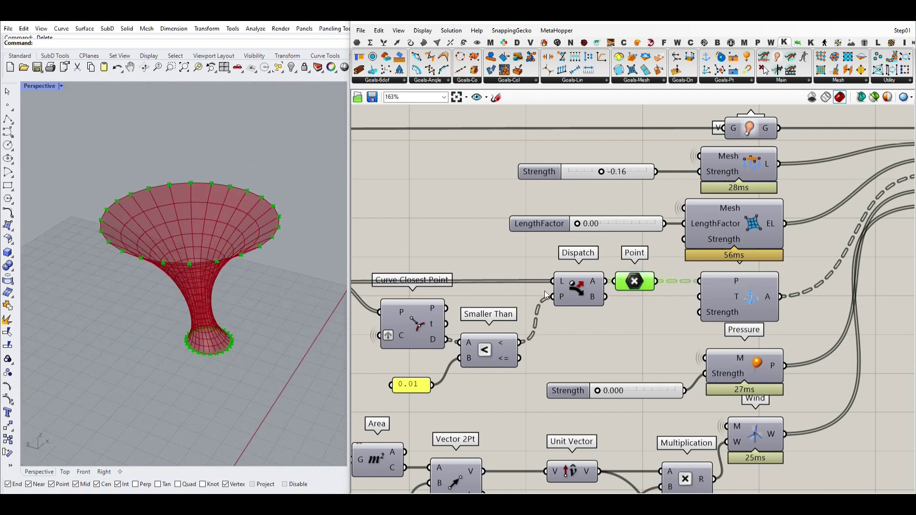
Look up NakedVertices among Kangaroo's mesh components and turn on the preview of the Point parameter fed by NakedPts
scroll(514, 173, down, 3)
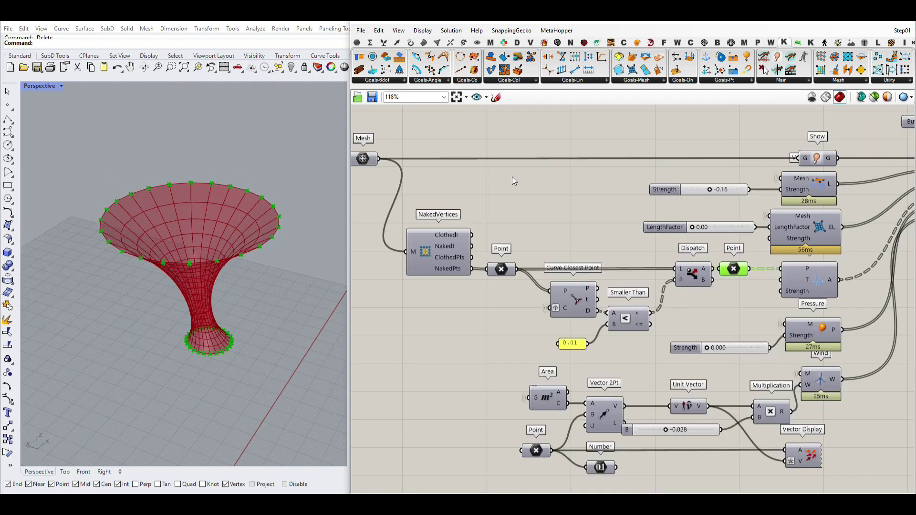
click(855, 82)
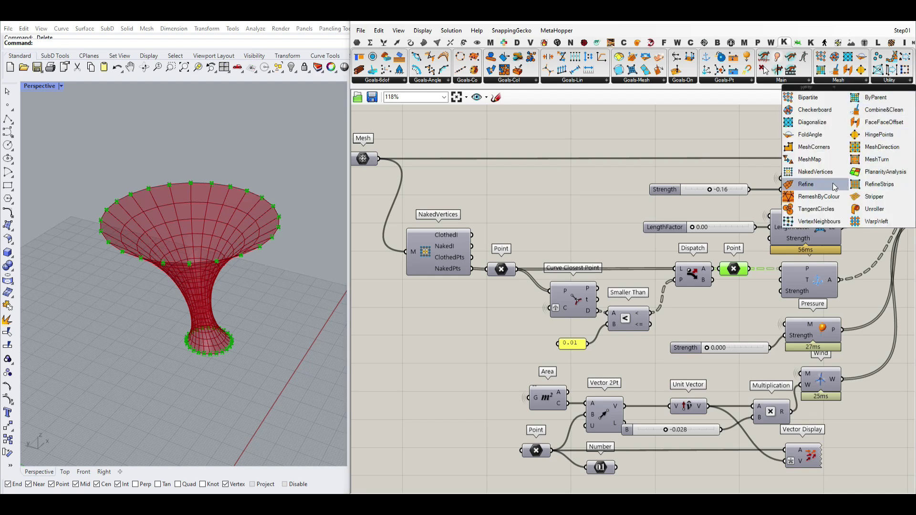
scroll(477, 190, up, 3)
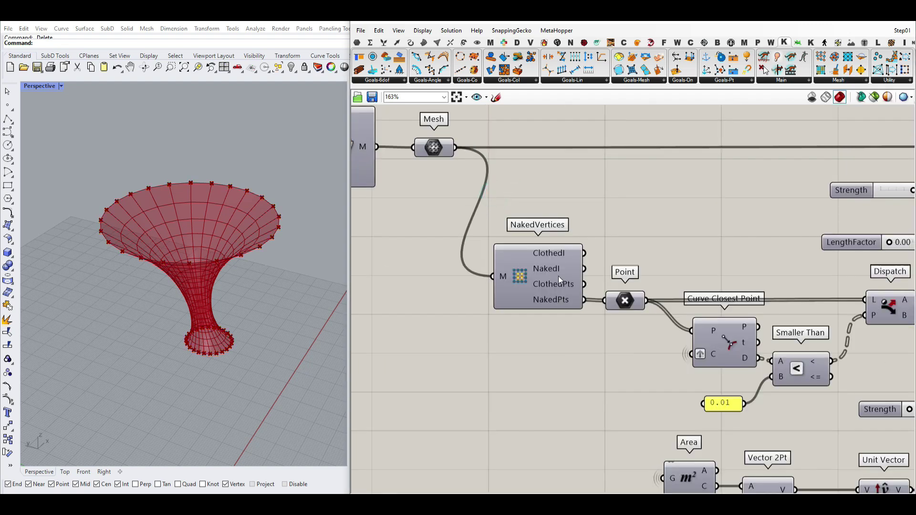
right_click(531, 271)
click(546, 288)
click(532, 270)
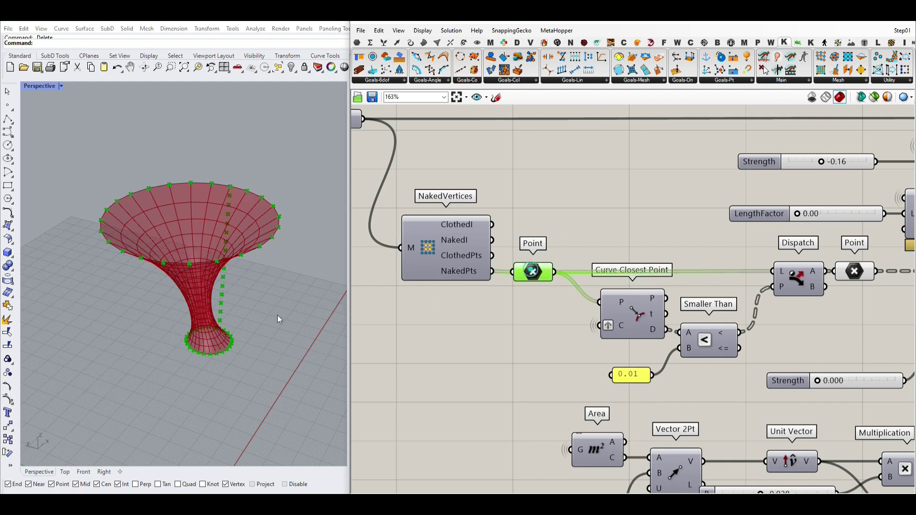
right_drag(278, 317, 159, 275)
Temporarily preview the initial mesh from Mesh Surface to compare its seam with the naked points, and hide it again
right_drag(480, 259, 538, 285)
right_click(398, 143)
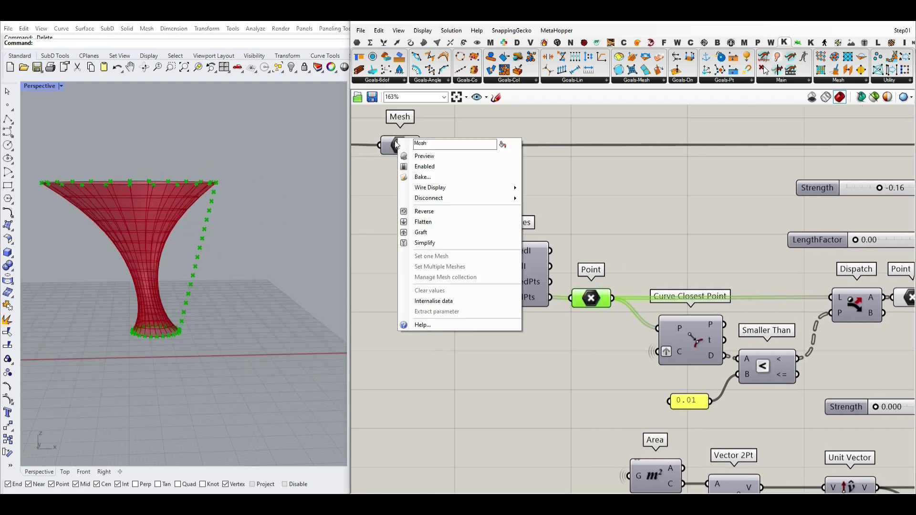
click(421, 155)
right_drag(201, 286, 150, 263)
right_drag(434, 210, 753, 249)
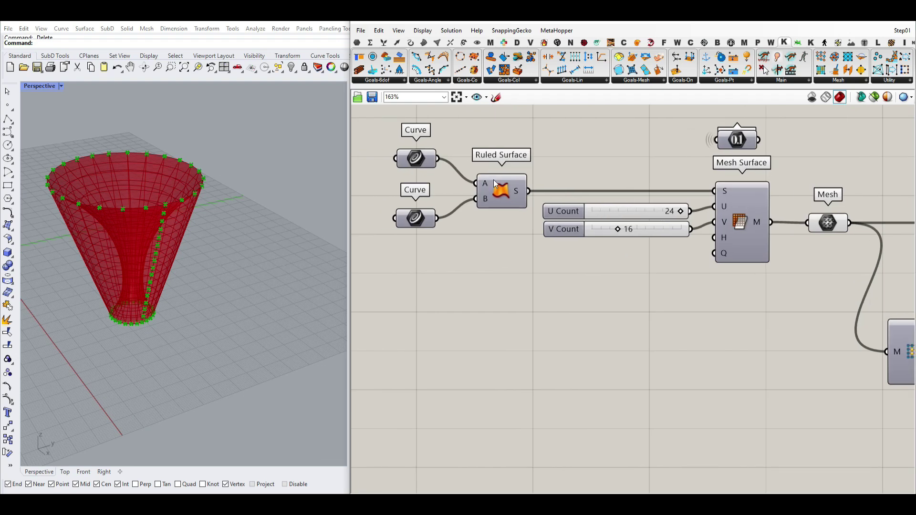
right_drag(170, 281, 163, 234)
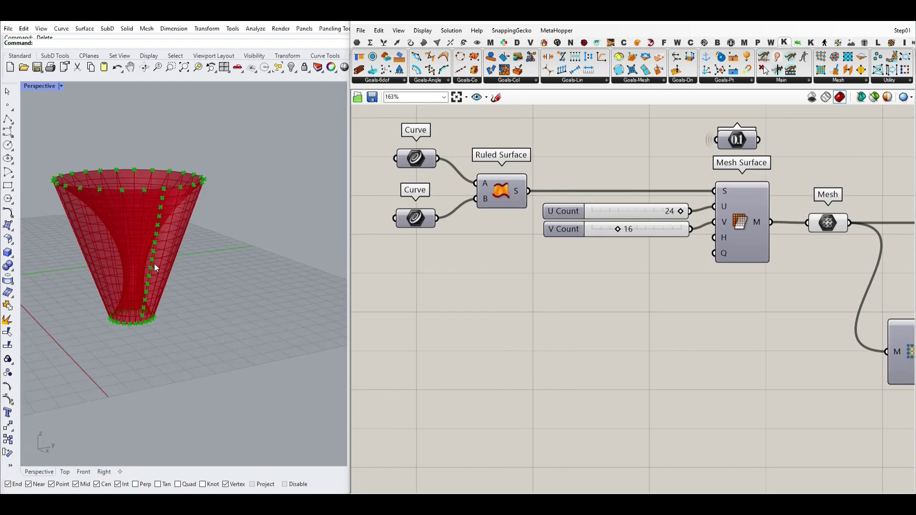
right_drag(838, 264, 573, 247)
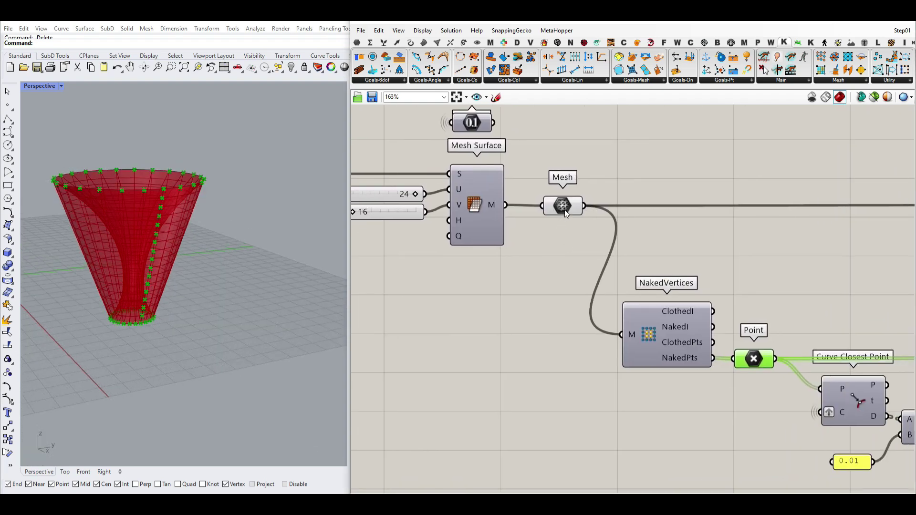
right_click(564, 208)
click(576, 222)
right_drag(183, 307, 212, 214)
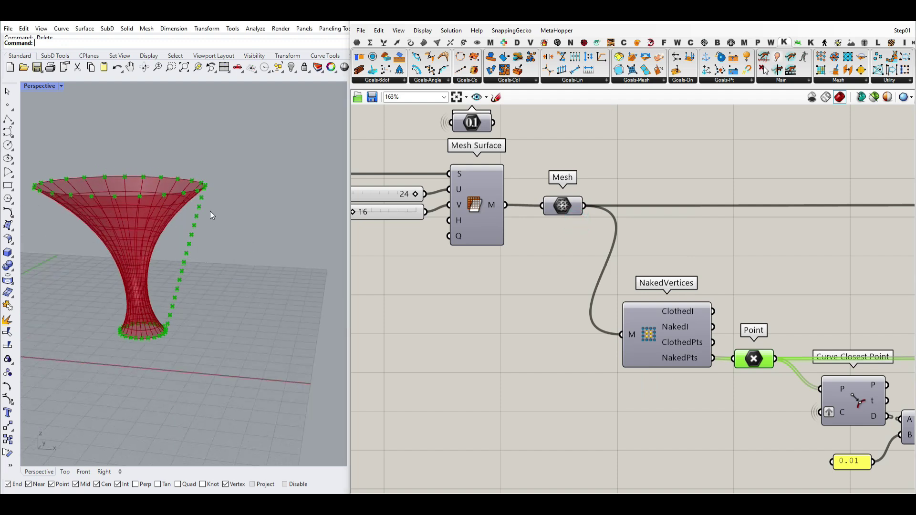
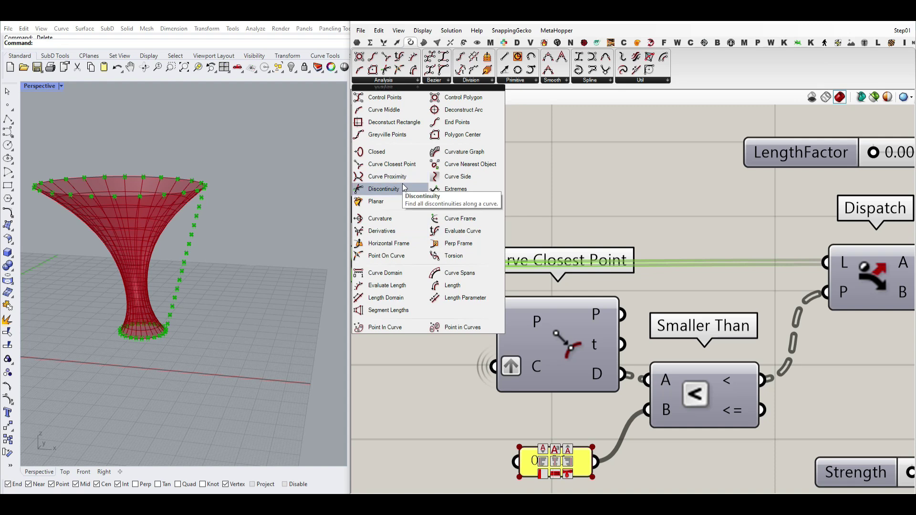
Inspect the naked points parameter and the point and curve inputs of the Curve Closest Point component
click(583, 168)
right_drag(584, 168, 669, 146)
click(459, 243)
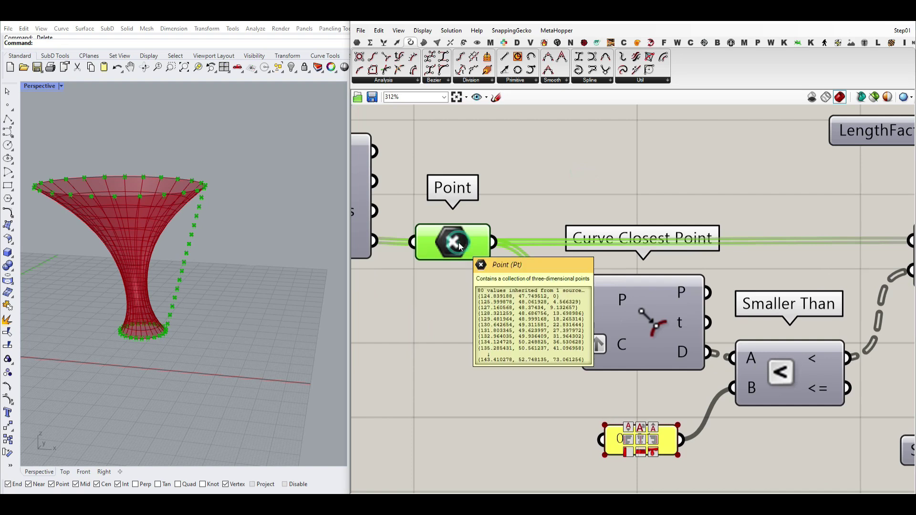
click(645, 331)
scroll(714, 307, down, 4)
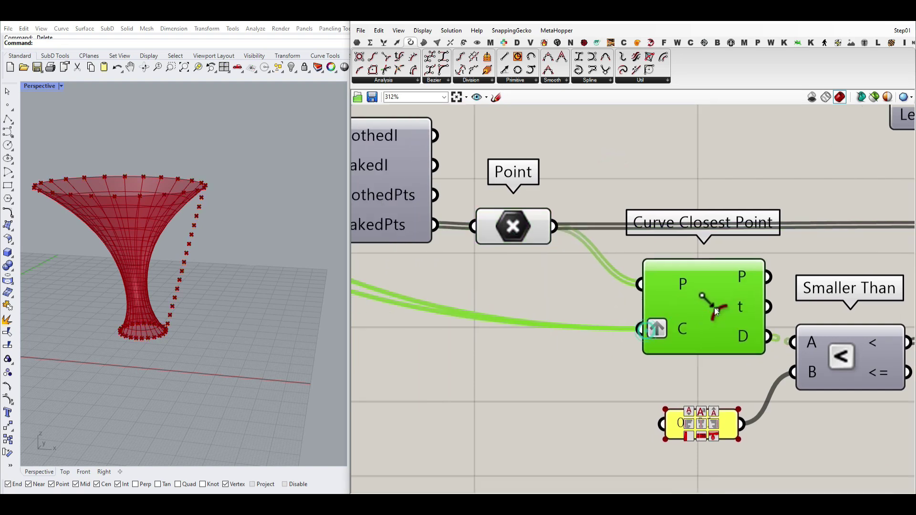
Trace the curve input of Curve Closest Point back to the two Curve parameters and compare it with the naked points in the model
right_drag(380, 188, 592, 268)
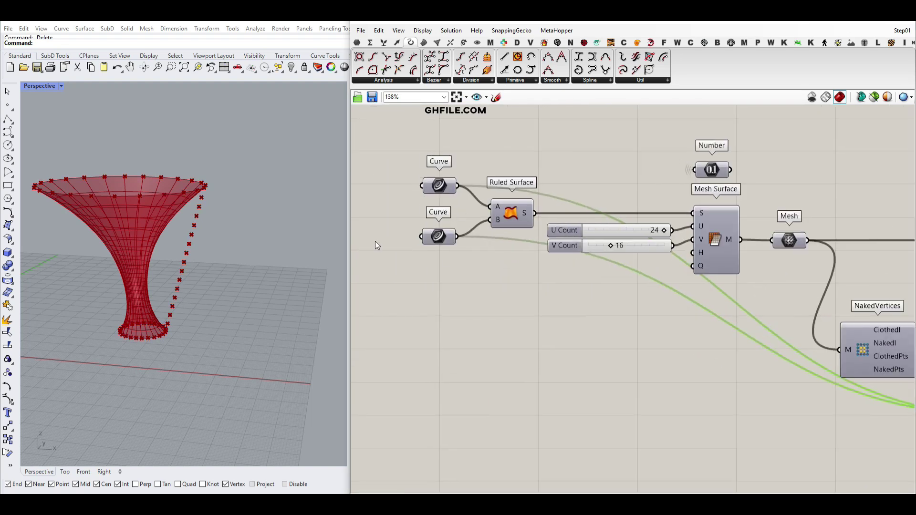
right_drag(845, 276, 352, 160)
scroll(513, 294, up, 3)
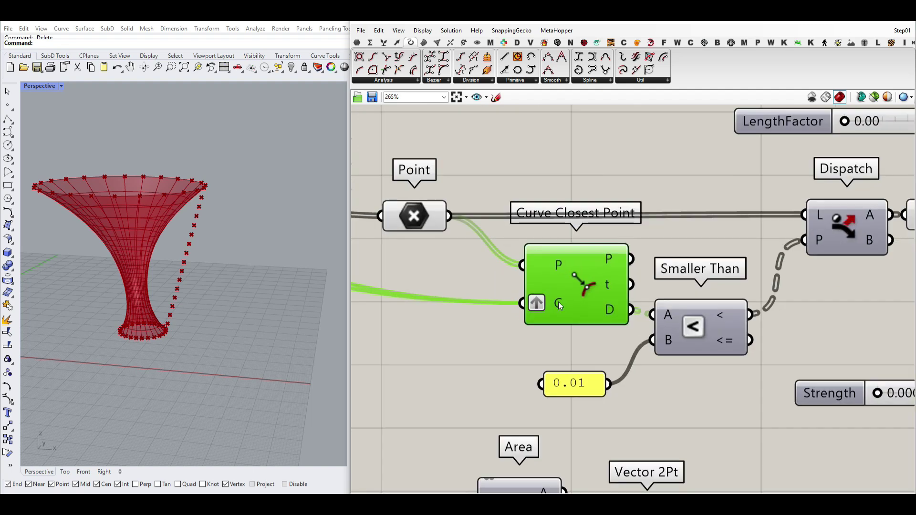
right_drag(558, 302, 502, 298)
scroll(502, 297, up, 2)
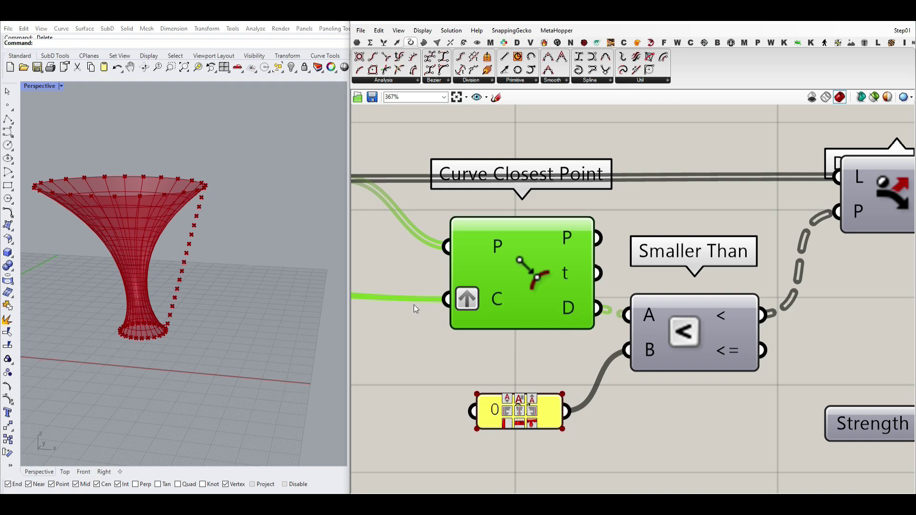
right_drag(159, 236, 185, 270)
scroll(187, 270, down, 4)
scroll(170, 284, up, 4)
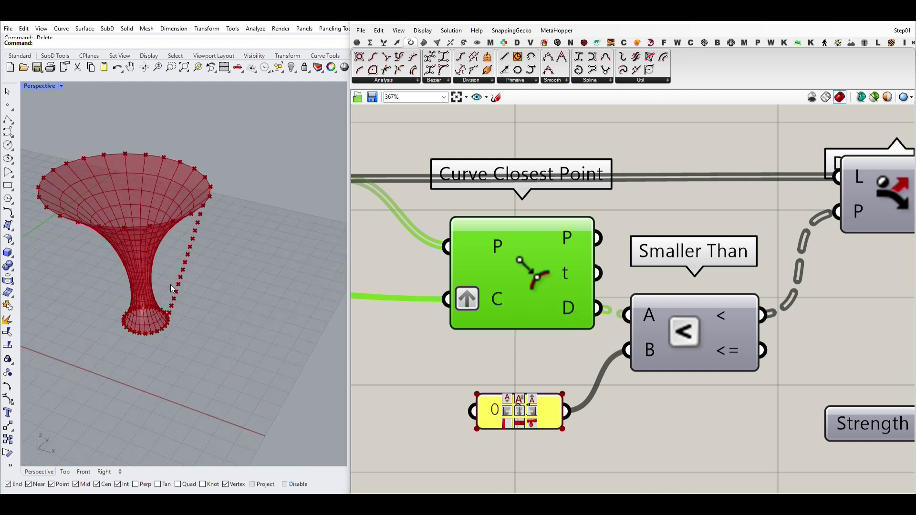
scroll(125, 253, up, 2)
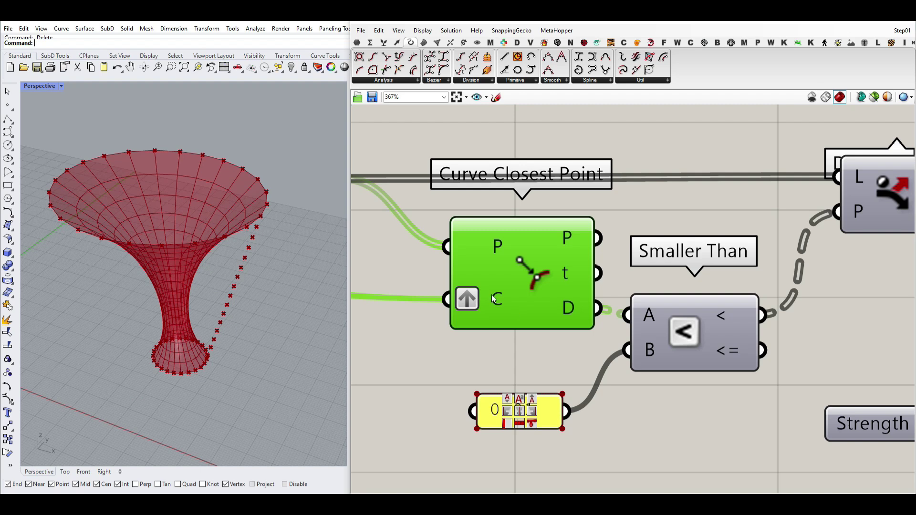
Examine the Distance output of Curve Closest Point for the naked points on the rims and along the seam
mouse_move(492, 294)
right_drag(572, 297, 567, 230)
mouse_move(567, 230)
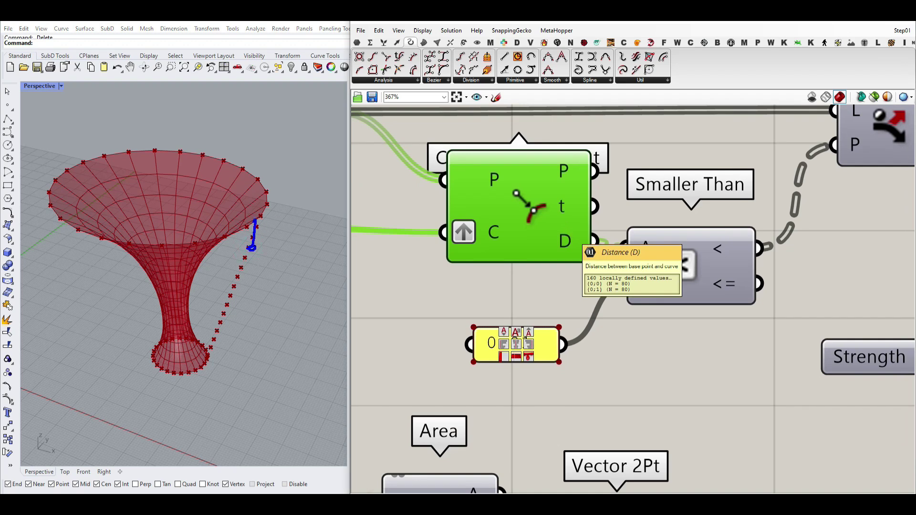
drag(234, 229, 267, 205)
mouse_move(250, 249)
mouse_down()
mouse_move(208, 351)
mouse_move(178, 382)
mouse_up()
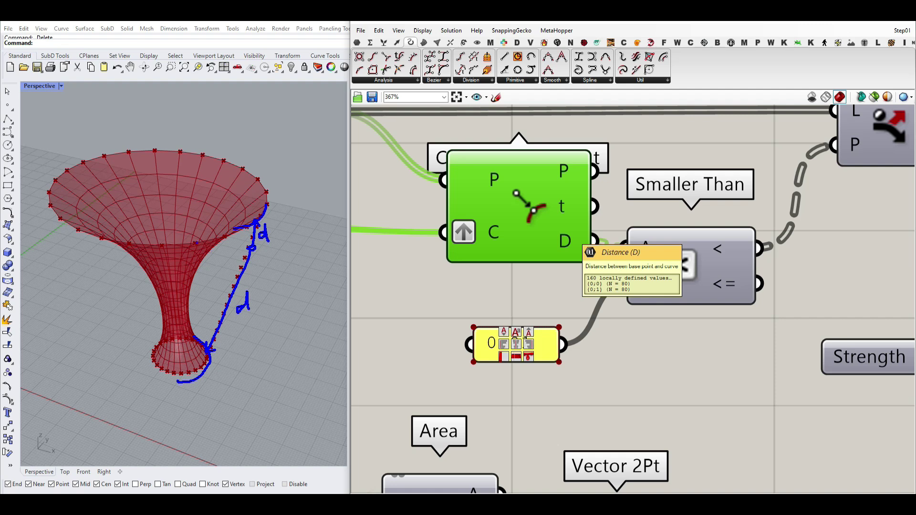
mouse_move(201, 247)
mouse_down()
mouse_move(192, 237)
mouse_move(210, 238)
mouse_up()
drag(265, 261, 282, 285)
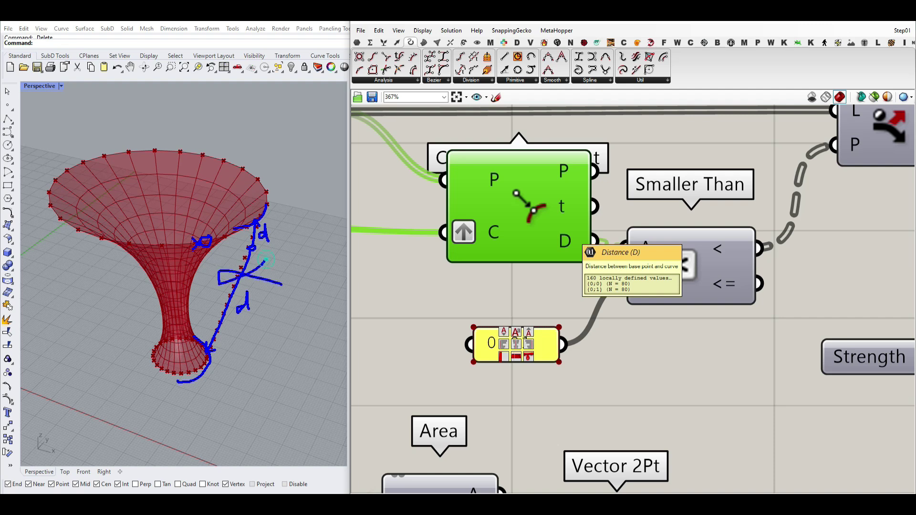
key(Escape)
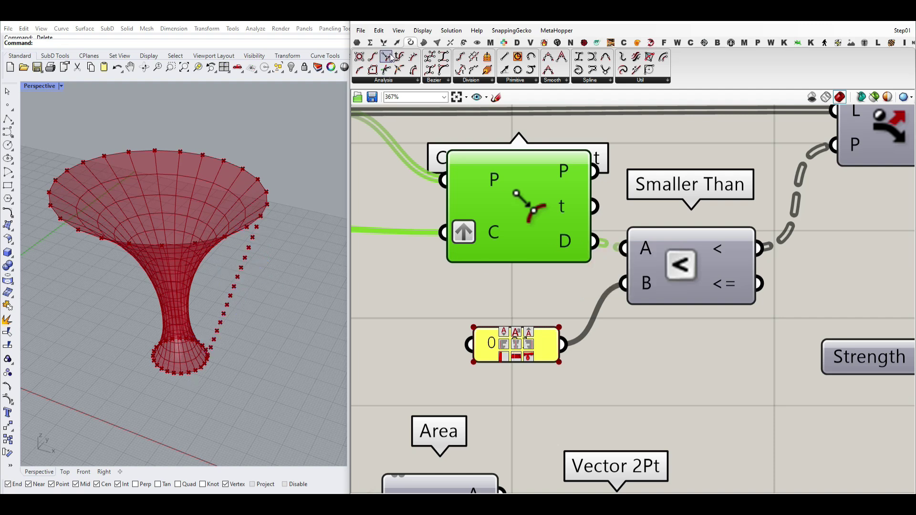
Look up Smaller Than among the math operators and inspect its 0.01 threshold and its link to Dispatch
click(370, 42)
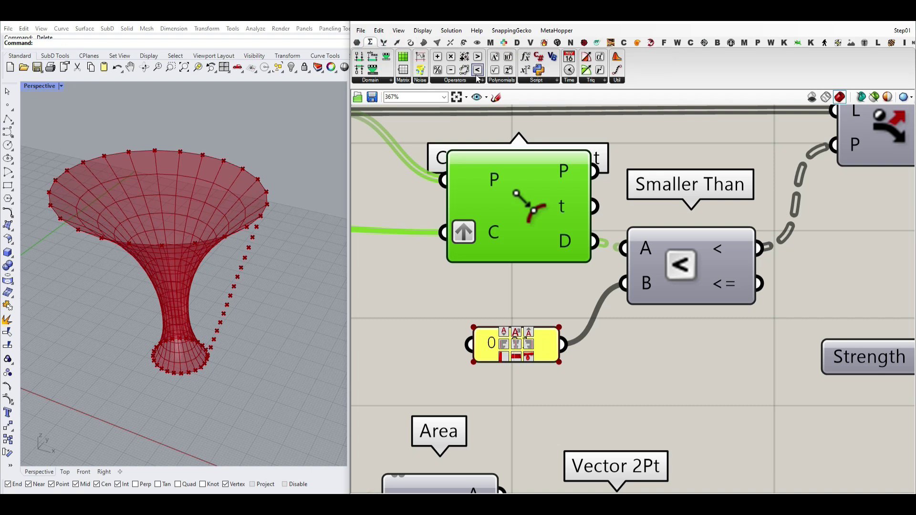
scroll(593, 342, down, 3)
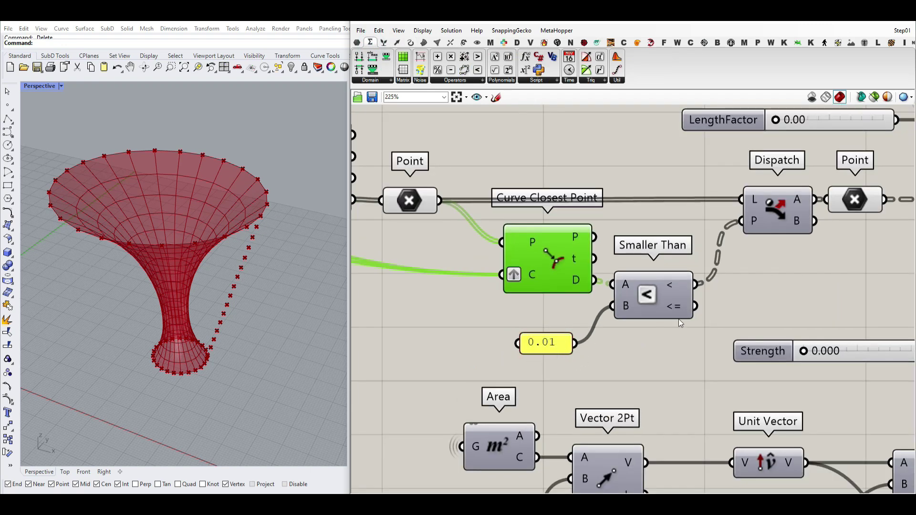
right_drag(692, 296, 543, 292)
scroll(587, 284, down, 3)
scroll(556, 263, up, 2)
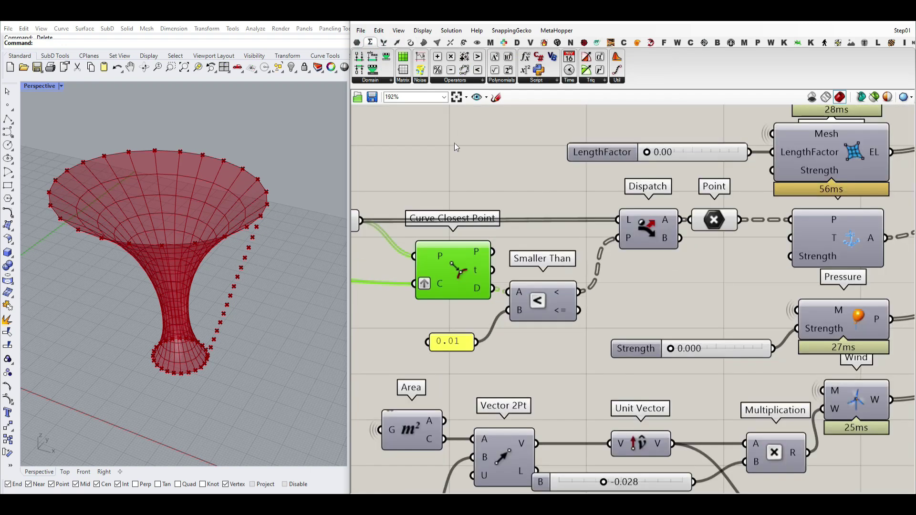
Look up Dispatch among the list components and highlight the points of the Point parameter after its A output
click(383, 43)
click(376, 81)
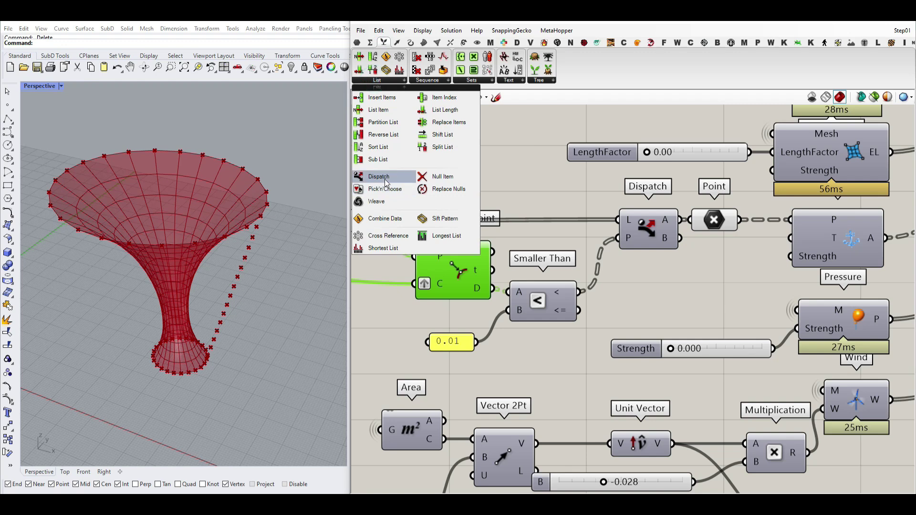
click(717, 315)
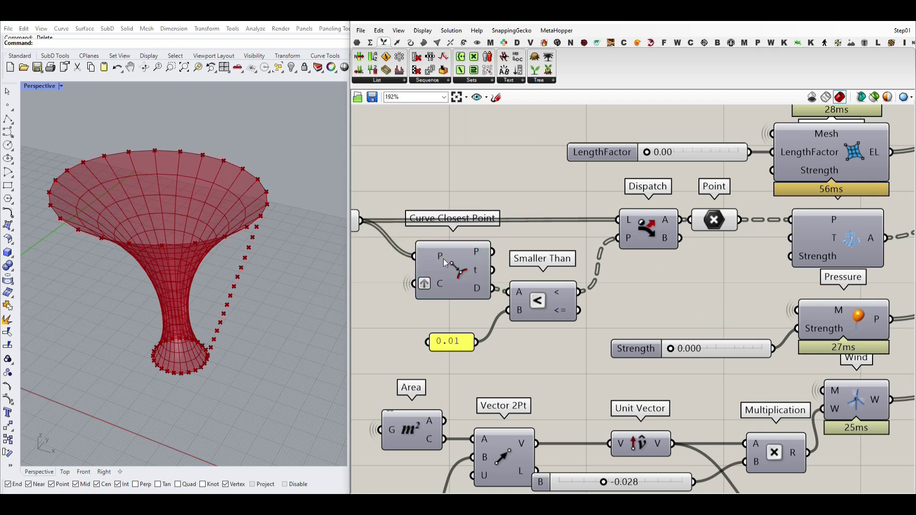
click(714, 221)
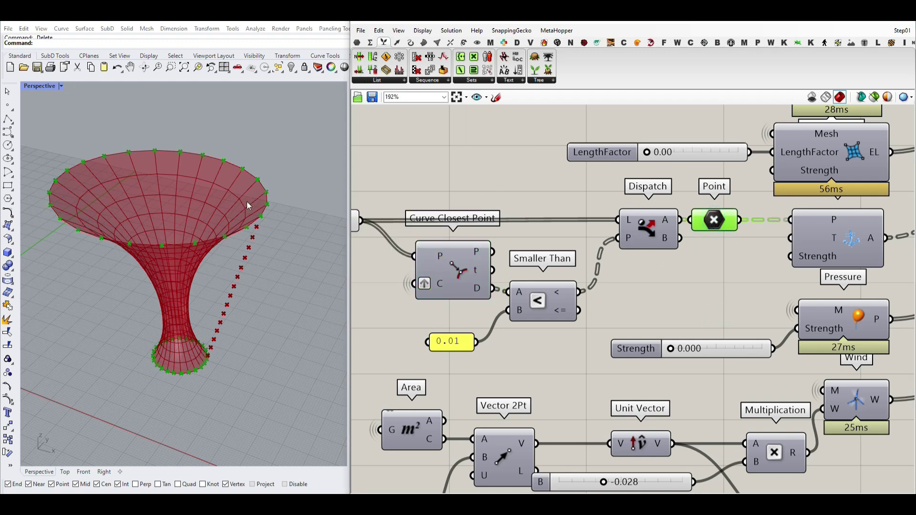
Turn off the preview of NakedVertices and of the Point parameter fed by its NakedPts output
right_drag(641, 284, 726, 274)
scroll(726, 274, down, 4)
drag(621, 217, 553, 260)
right_click(592, 188)
click(612, 203)
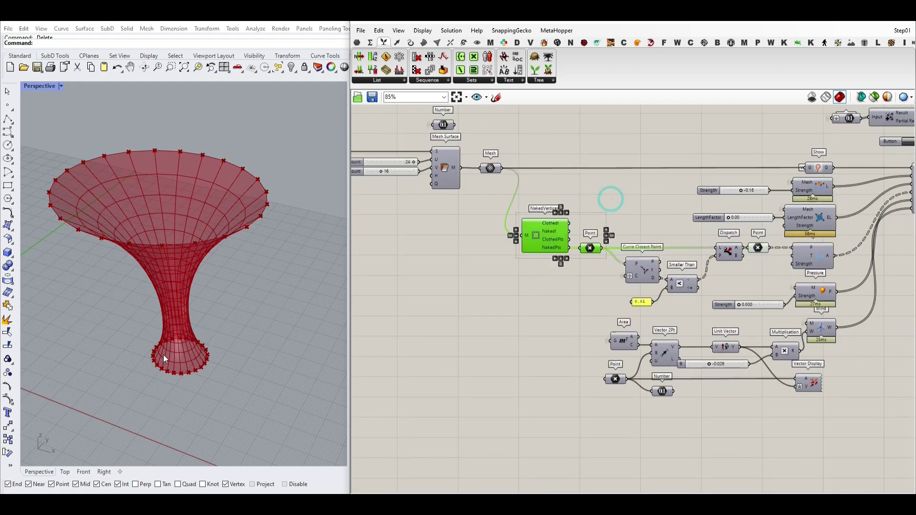
Highlight the filtered rim points, look up Anchor among Kangaroo's point goals, and select the anchor goal they feed
scroll(756, 260, up, 3)
click(590, 248)
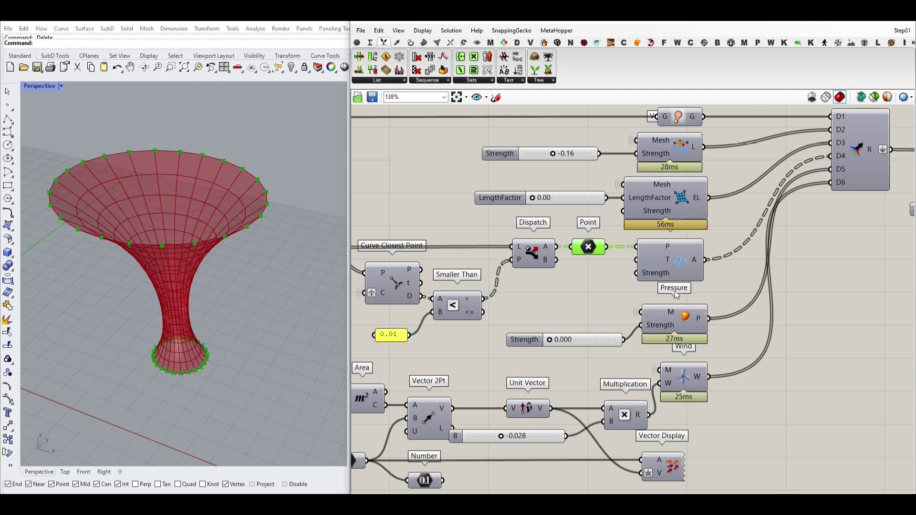
click(783, 42)
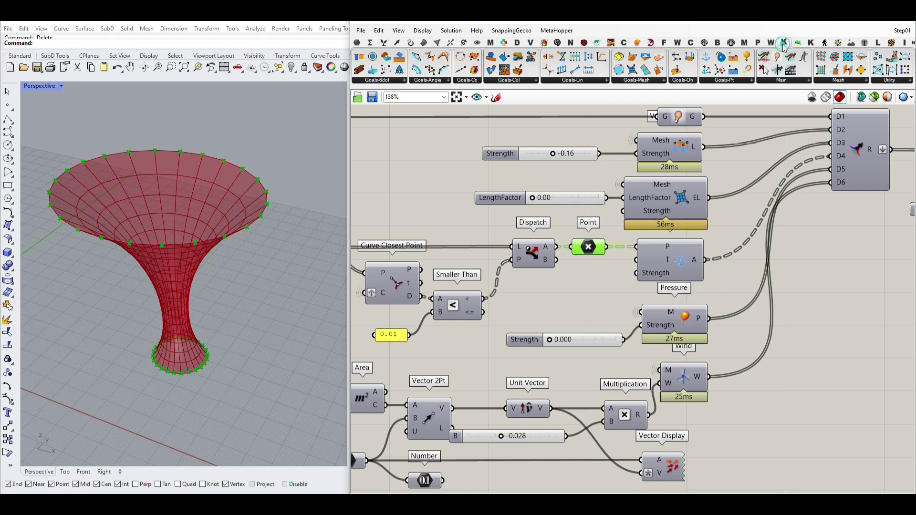
click(751, 80)
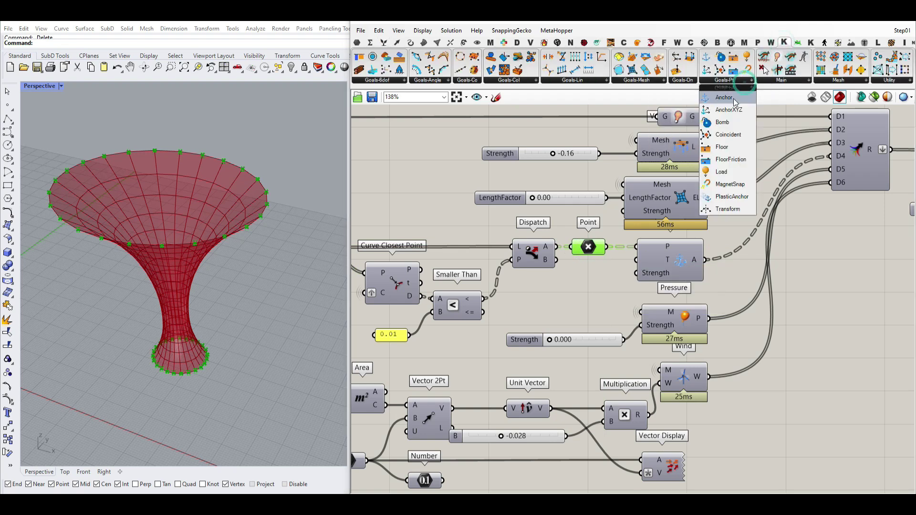
click(673, 266)
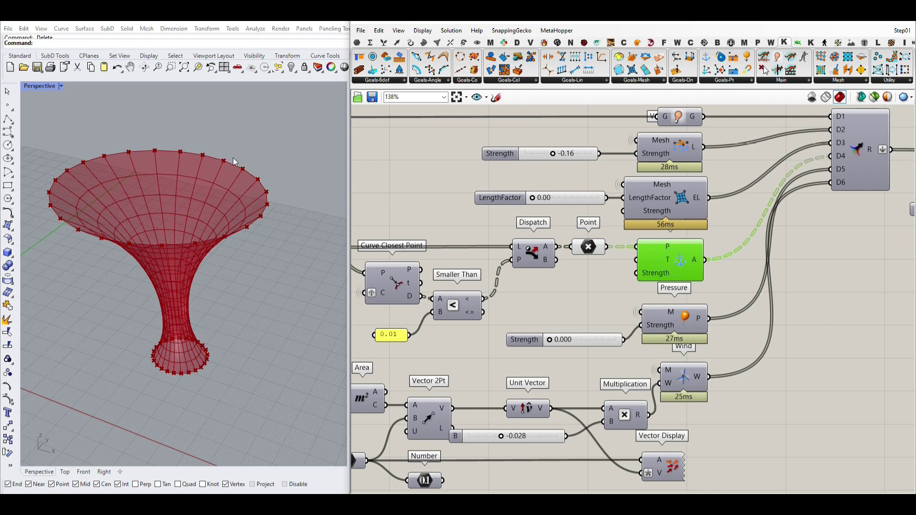
Inspect the anchor goal's inputs and its connection to Merge, and check both anchored rims of the mesh
right_drag(727, 236, 602, 275)
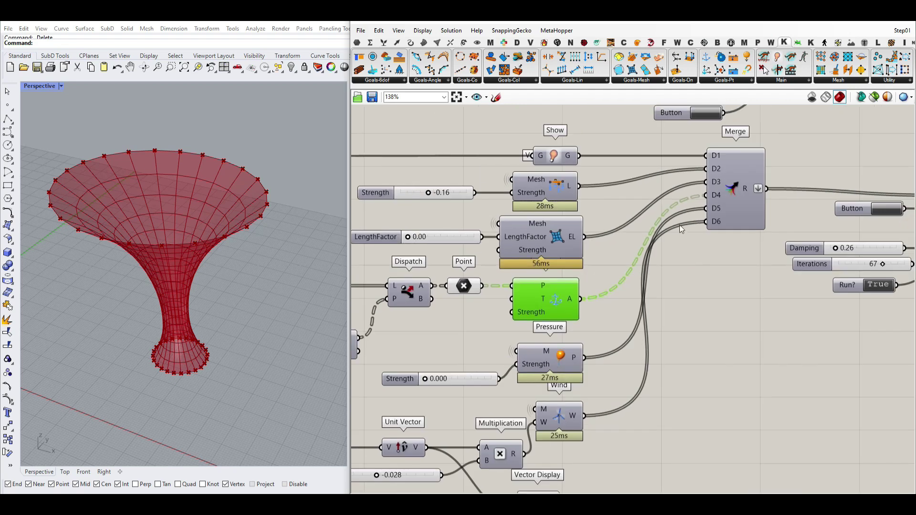
scroll(704, 208, up, 3)
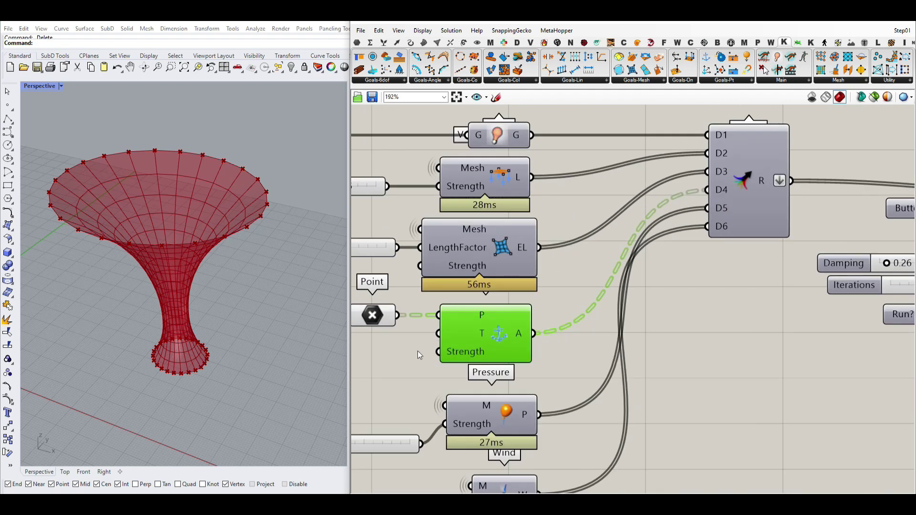
right_drag(186, 353, 235, 315)
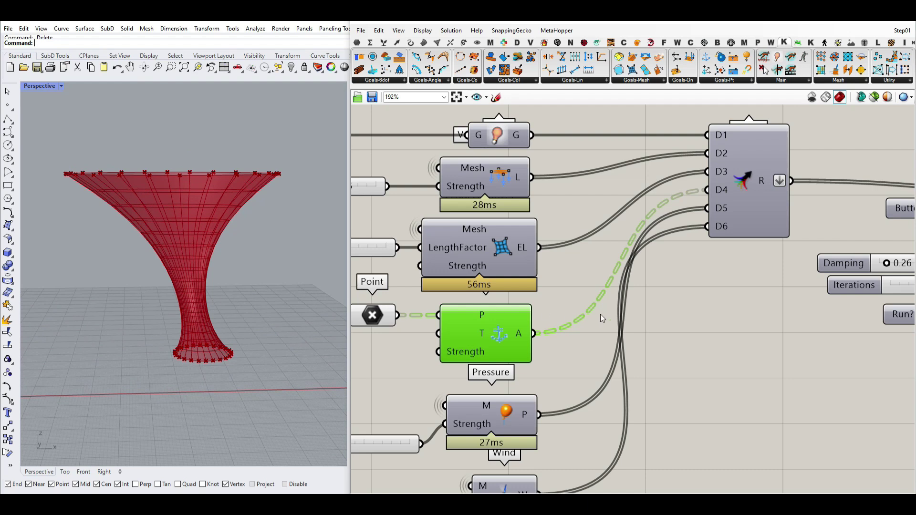
scroll(602, 311, down, 3)
right_drag(210, 309, 266, 313)
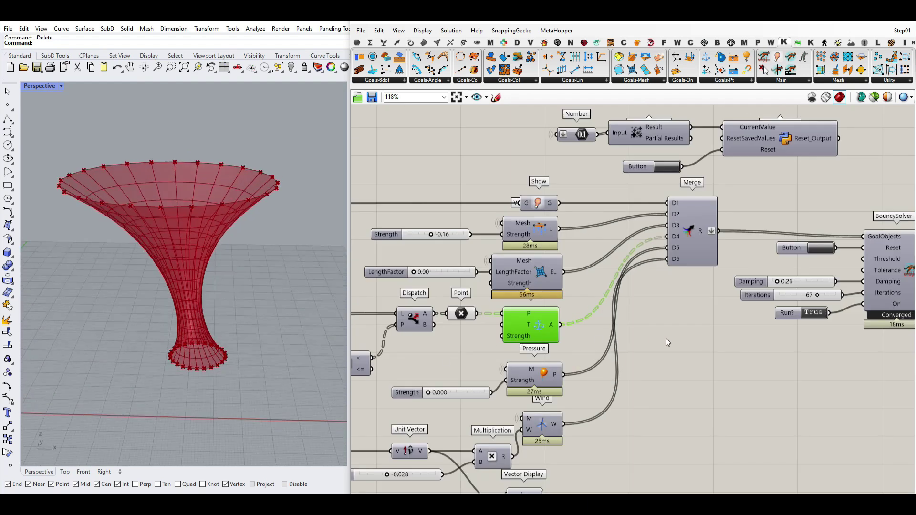
Look up Pressure among Kangaroo's mesh goals and locate the Pressure component in the definition
scroll(654, 337, up, 2)
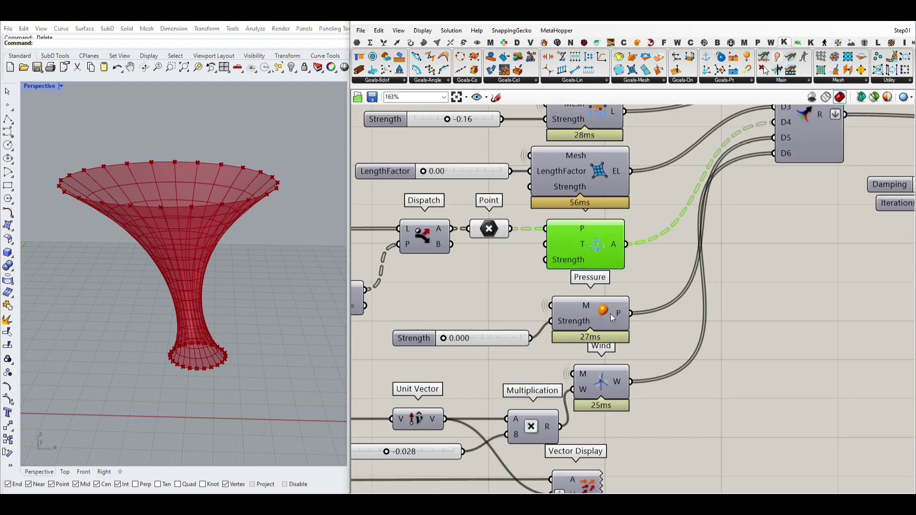
click(659, 81)
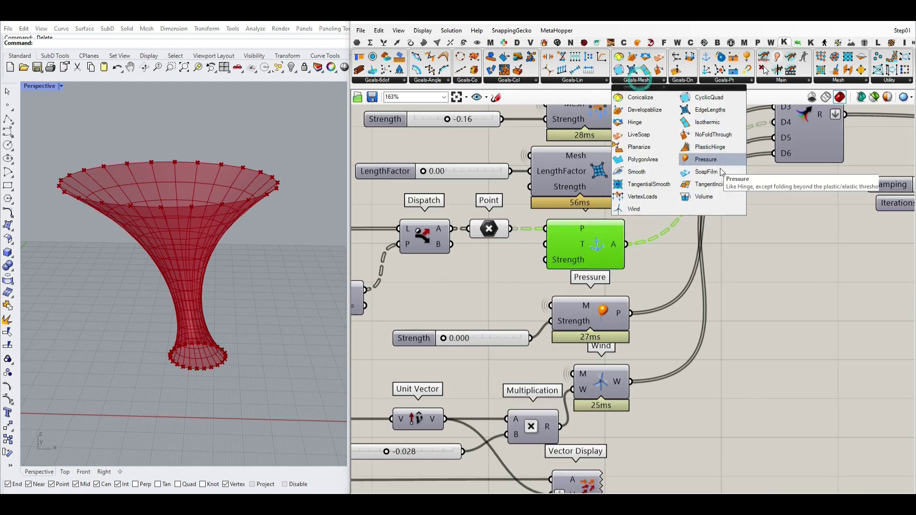
click(742, 337)
right_drag(744, 337, 768, 315)
click(596, 291)
Move the Strength slider level with the Pressure goal's input and set it to 0.042
drag(527, 314, 521, 301)
click(514, 324)
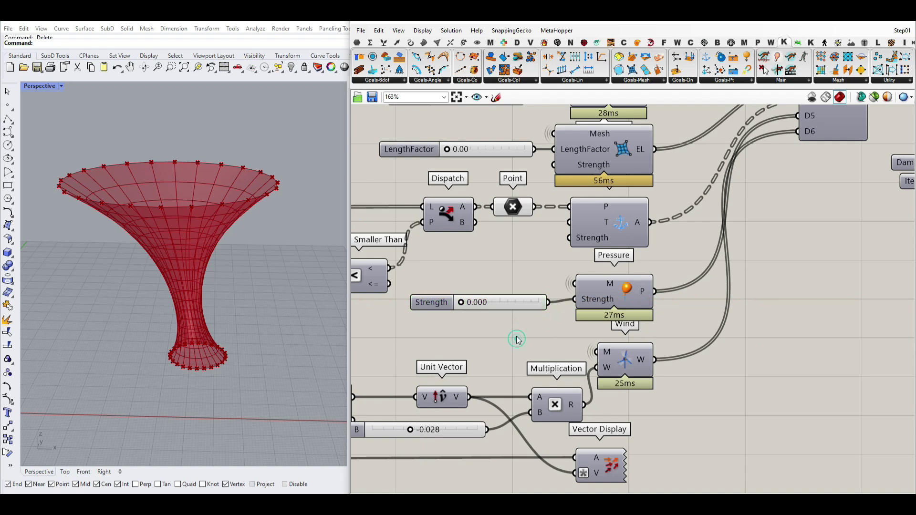
mouse_move(462, 302)
mouse_down()
mouse_move(472, 306)
mouse_move(449, 306)
mouse_move(470, 305)
mouse_up()
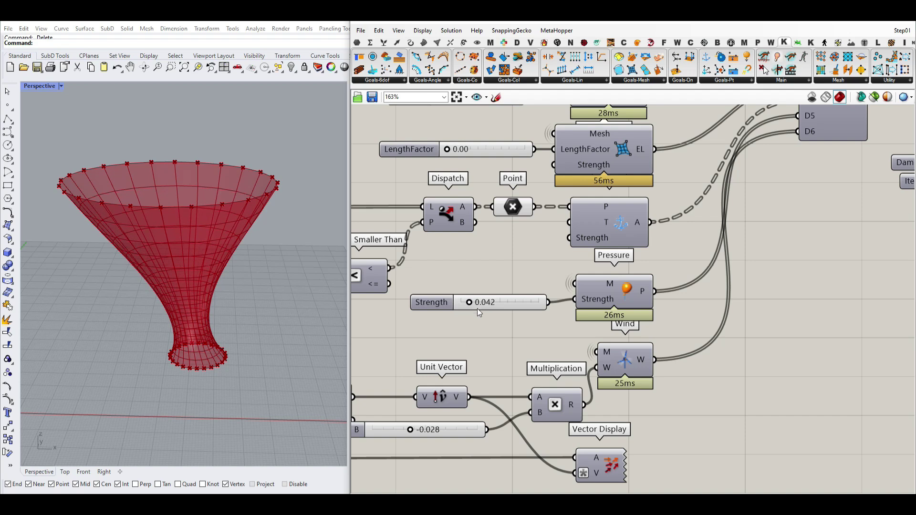
drag(442, 276, 520, 284)
click(511, 280)
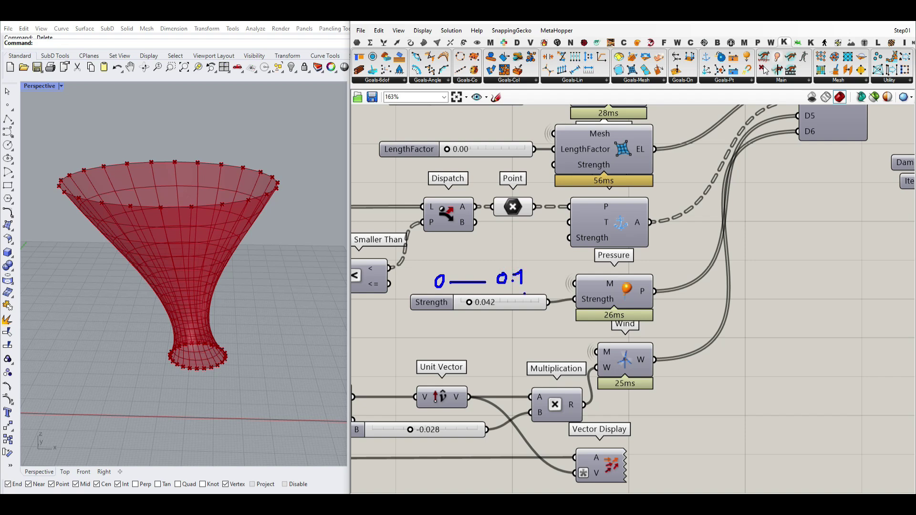
key(Escape)
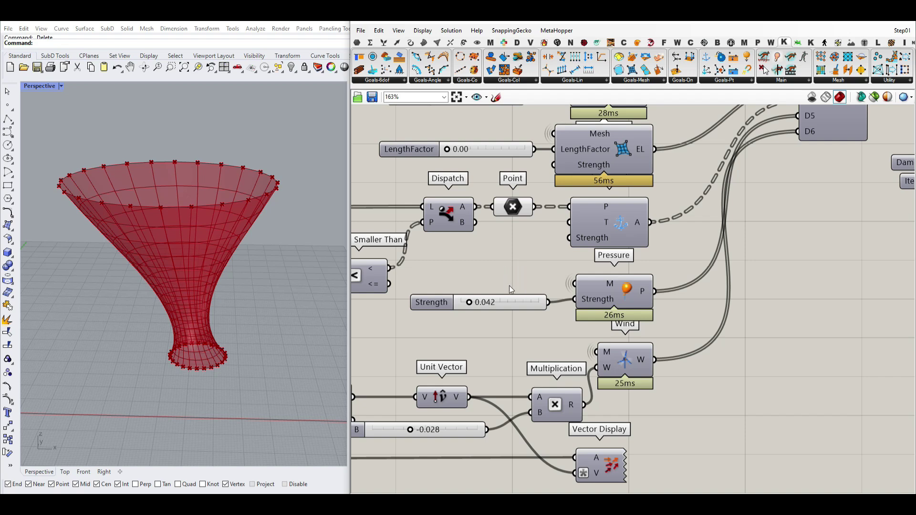
Reset the BouncySolver simulation and inspect the mesh shaped by the pressure from the side
mouse_move(469, 302)
mouse_down()
mouse_move(496, 306)
mouse_move(468, 303)
mouse_up()
scroll(544, 315, down, 3)
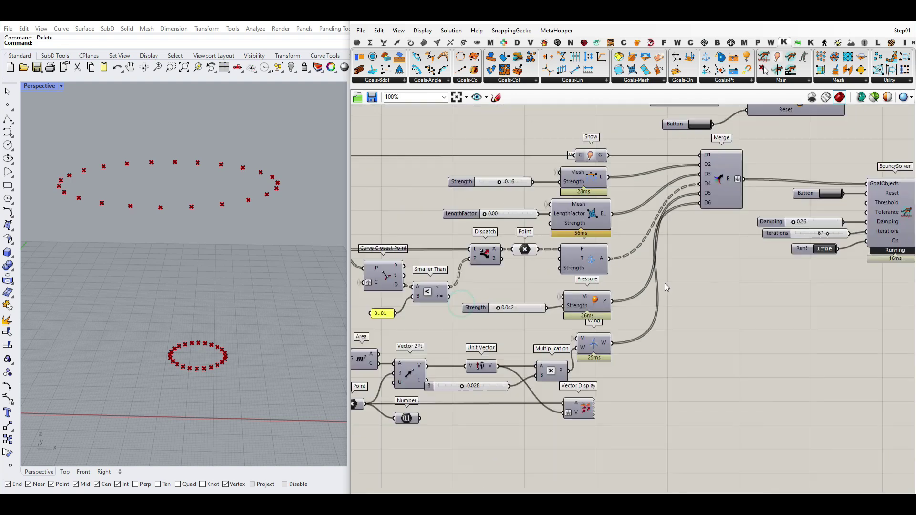
click(830, 193)
scroll(163, 314, up, 3)
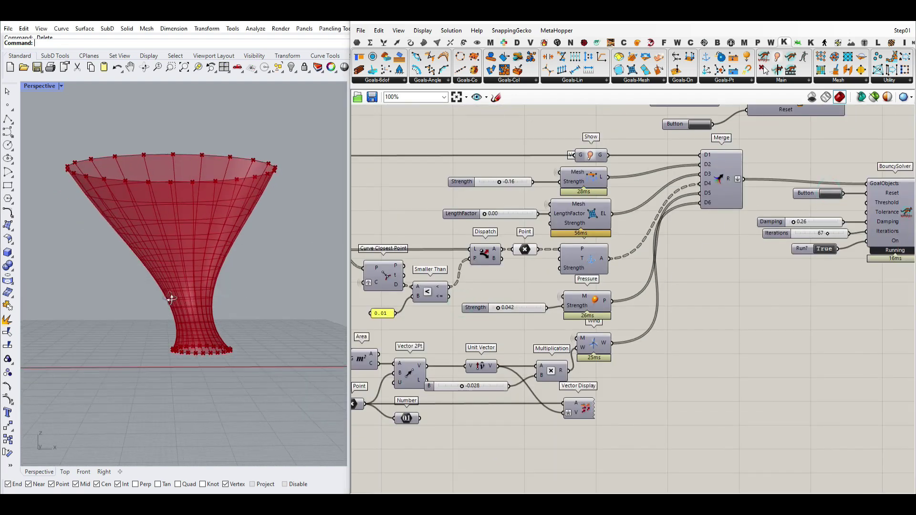
Look up Kangaroo's mesh goals for Wind and select the Wind component to inspect its mesh and vector inputs
scroll(458, 312, up, 3)
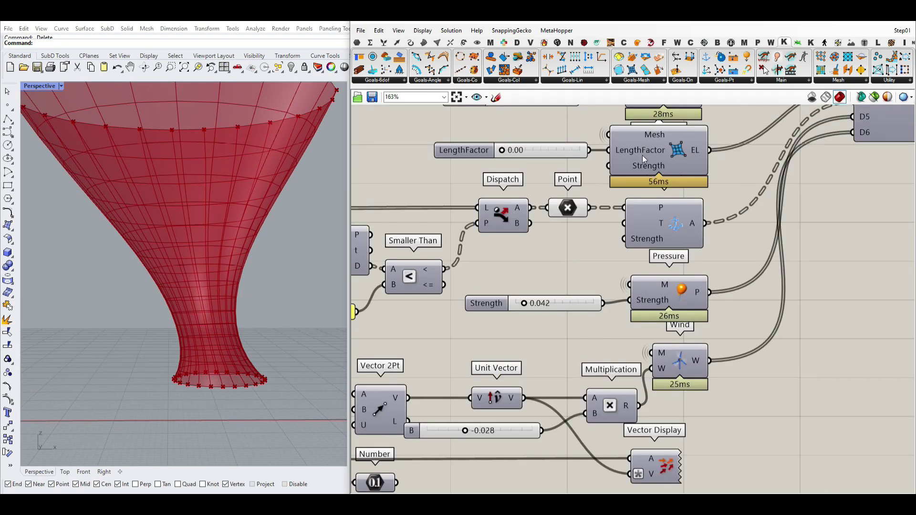
click(647, 82)
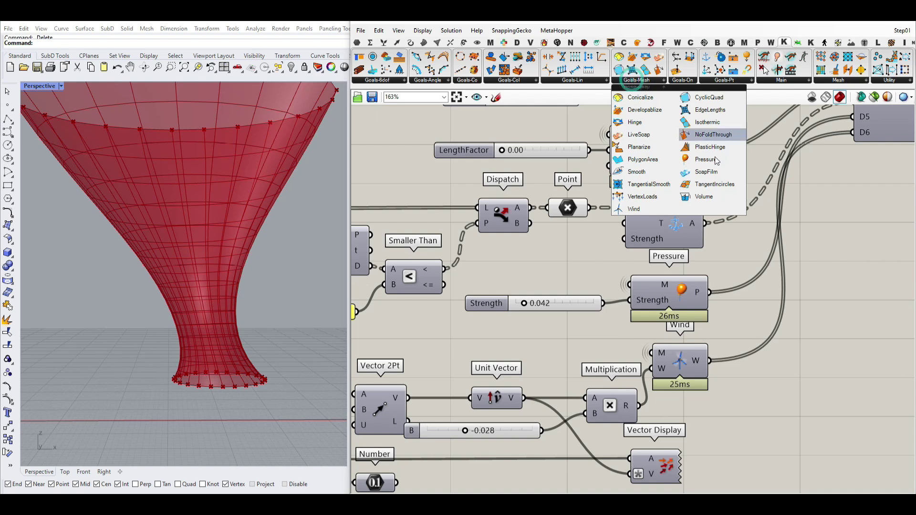
right_drag(765, 428, 763, 374)
click(763, 374)
click(680, 308)
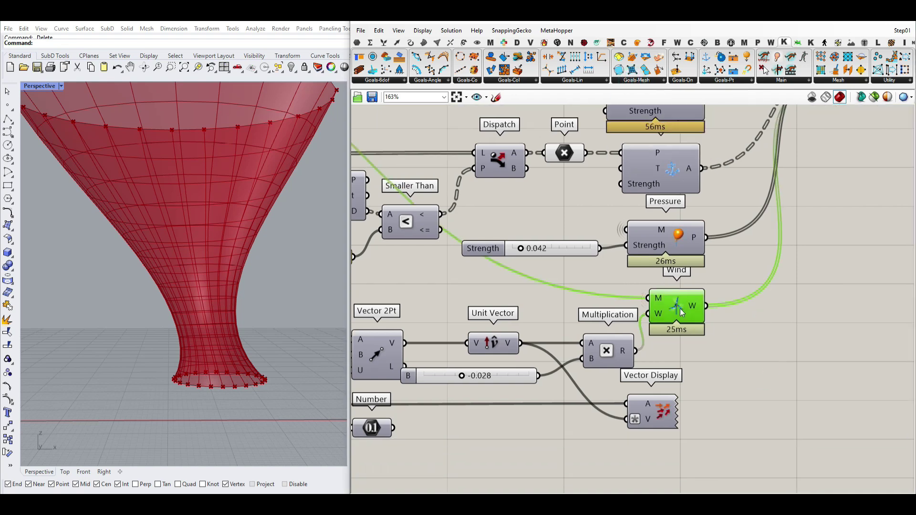
Trace the wind vector's inputs back to the Point parameter feeding Vector 2Pt and move its point in the Rhino viewport
scroll(428, 254, down, 4)
right_drag(370, 175, 549, 251)
right_drag(729, 369, 564, 274)
scroll(564, 274, up, 4)
scroll(234, 300, down, 8)
right_drag(210, 303, 231, 278)
right_drag(543, 336, 559, 338)
right_click(589, 354)
click(615, 370)
right_drag(491, 332, 758, 339)
right_click(467, 355)
click(479, 319)
click(472, 355)
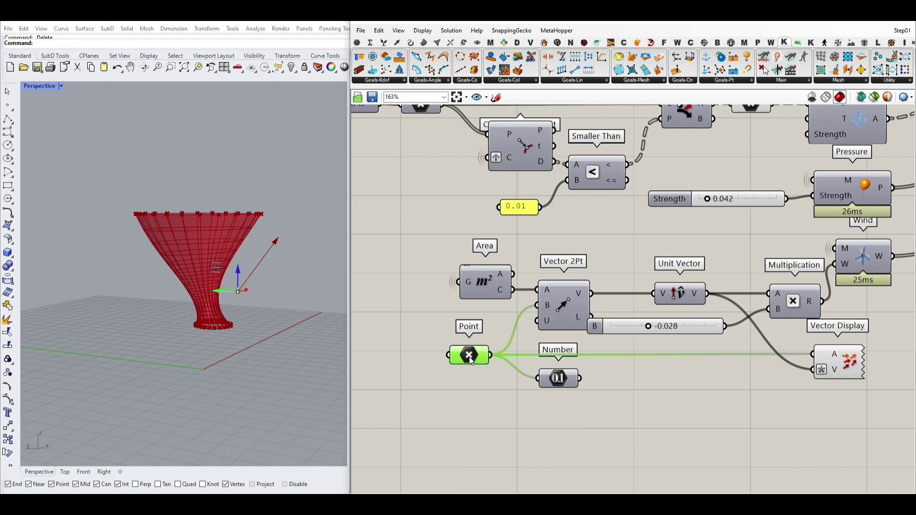
drag(224, 291, 246, 293)
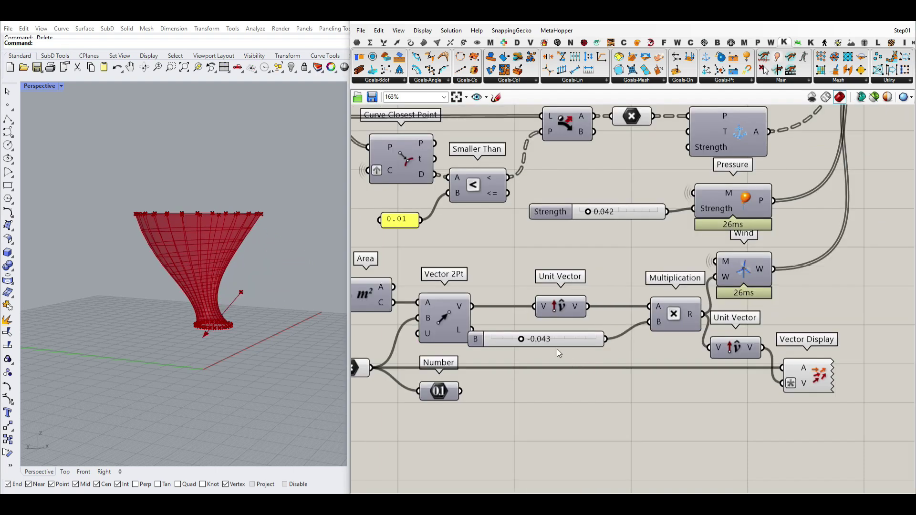
Set the wind Multiplication's B factor to 0.085 and move the wind point in the viewport to redirect the wind
drag(521, 339, 580, 346)
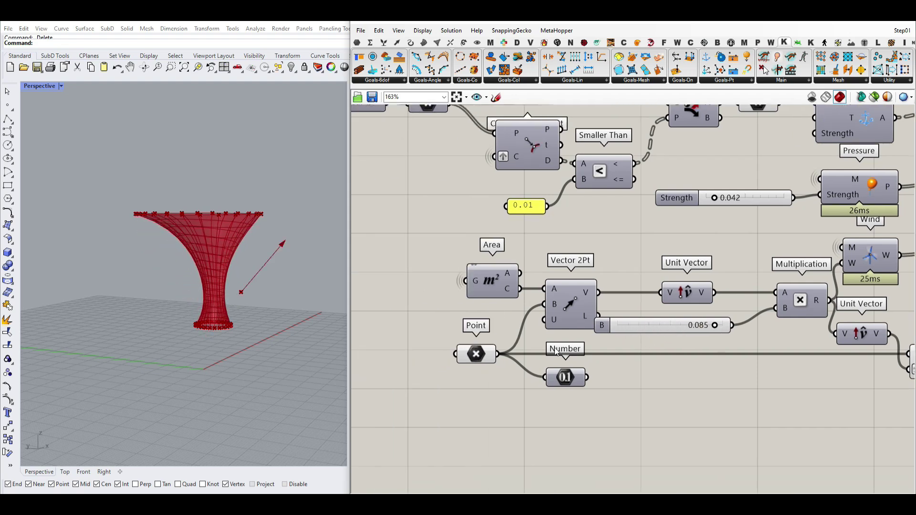
click(474, 355)
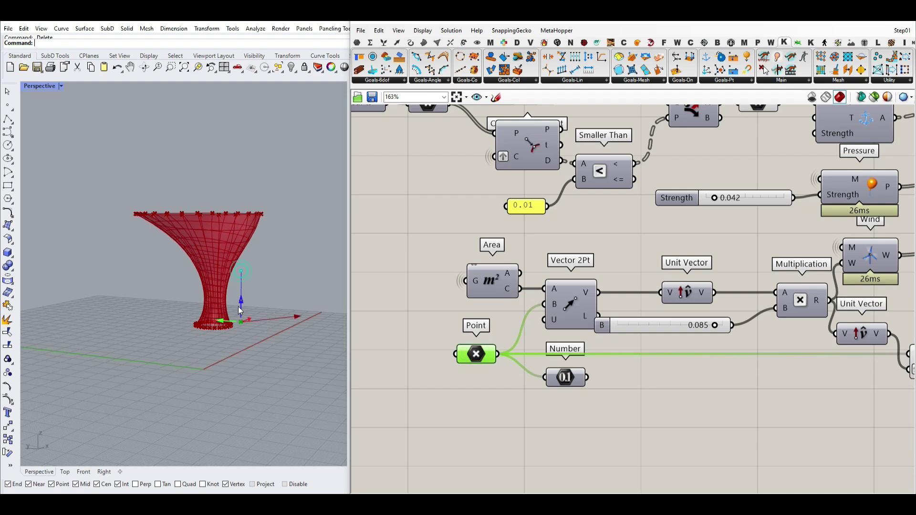
drag(234, 292, 212, 295)
scroll(242, 238, up, 5)
right_drag(238, 299, 158, 317)
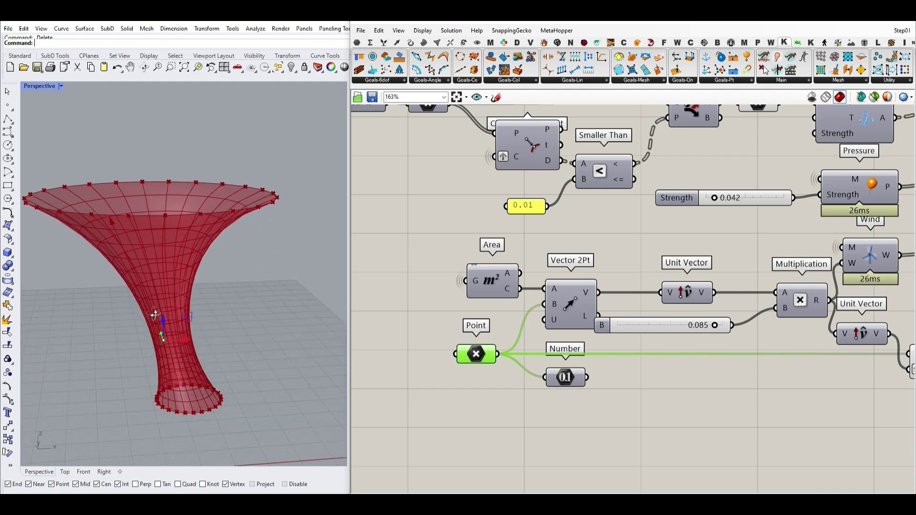
drag(179, 340, 252, 339)
Look up the Area component among the surface analysis tools and trace its input back to the bottom circle's Curve parameter
right_drag(483, 271, 514, 294)
click(518, 294)
click(423, 43)
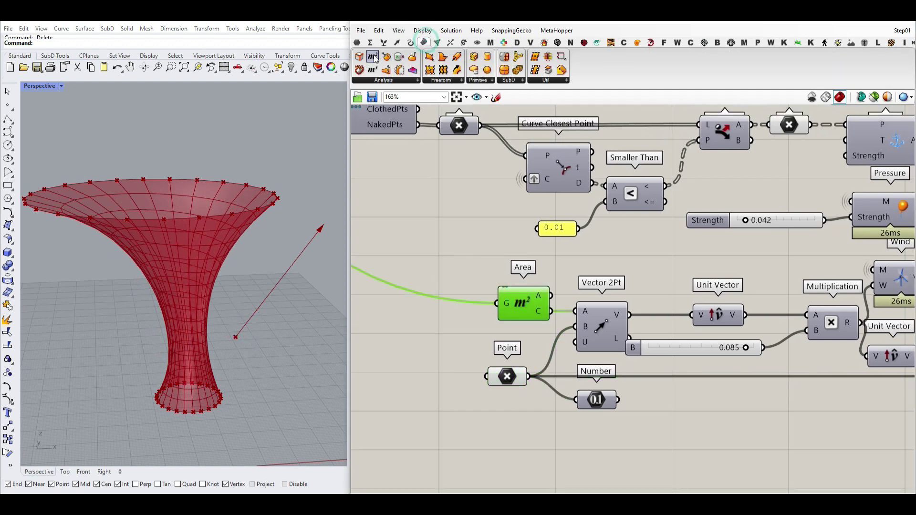
right_drag(468, 260, 517, 255)
scroll(517, 256, down, 5)
scroll(478, 235, up, 4)
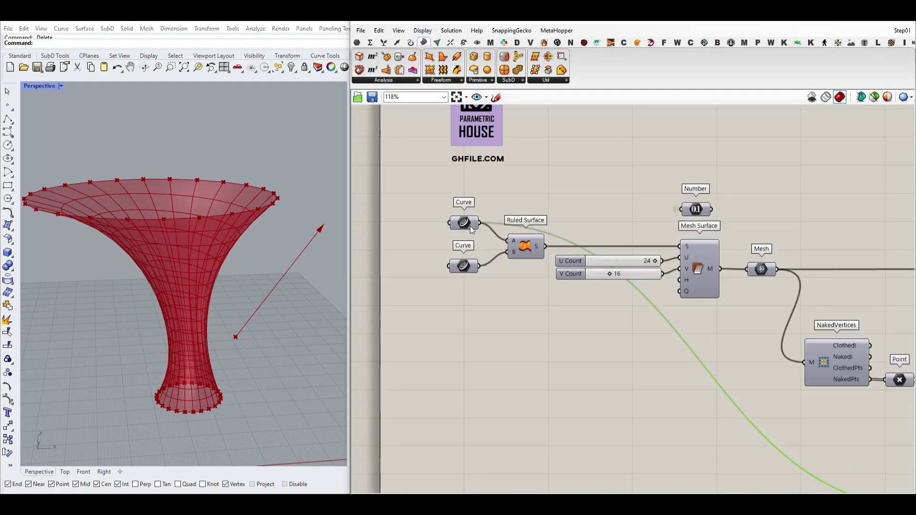
click(464, 222)
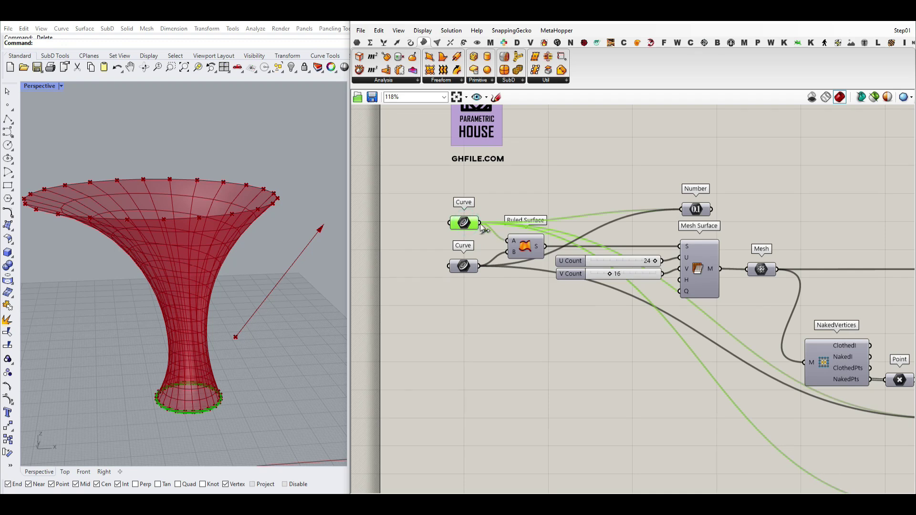
Turn on the Area component's preview and select it to inspect the bottom circle's centre point
right_drag(675, 363, 515, 253)
scroll(515, 252, down, 3)
scroll(542, 277, up, 5)
right_click(542, 277)
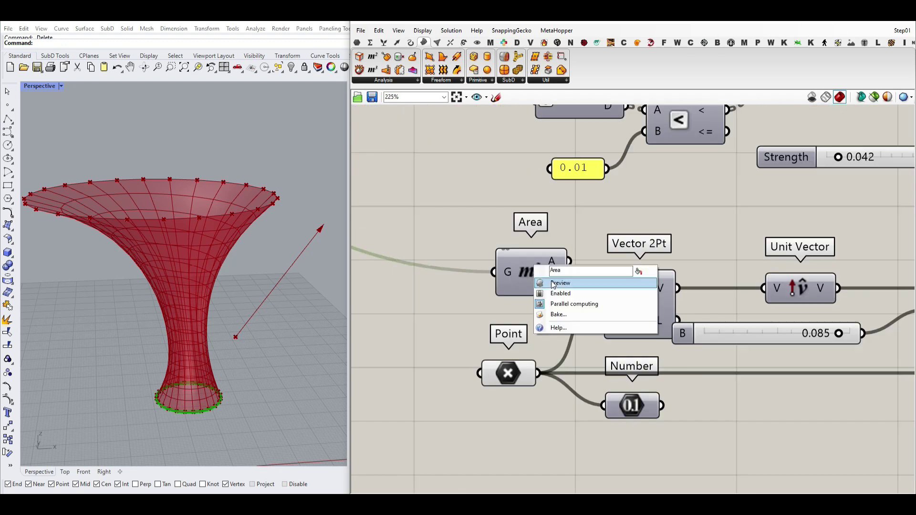
click(545, 279)
click(545, 280)
scroll(188, 410, up, 5)
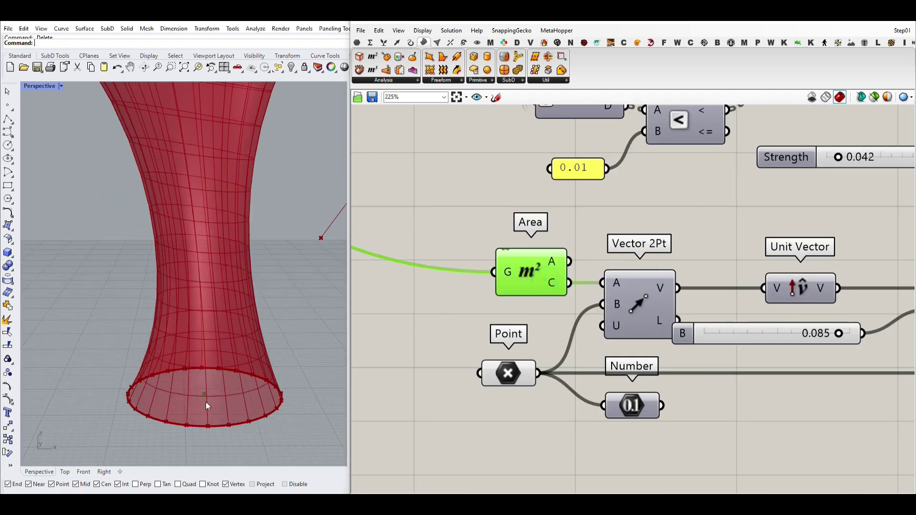
Examine how Vector 2Pt builds the wind direction from the circle's centre to the Point parameter
scroll(204, 399, down, 3)
drag(205, 396, 266, 316)
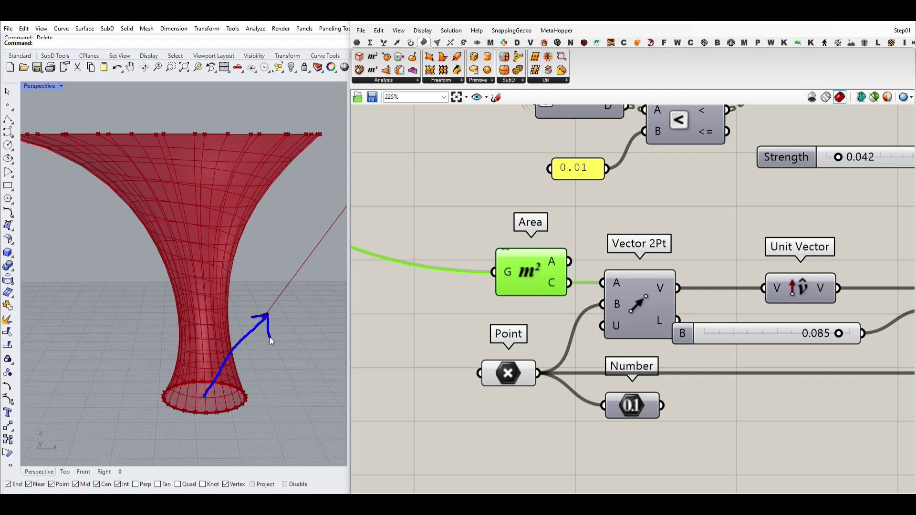
click(397, 42)
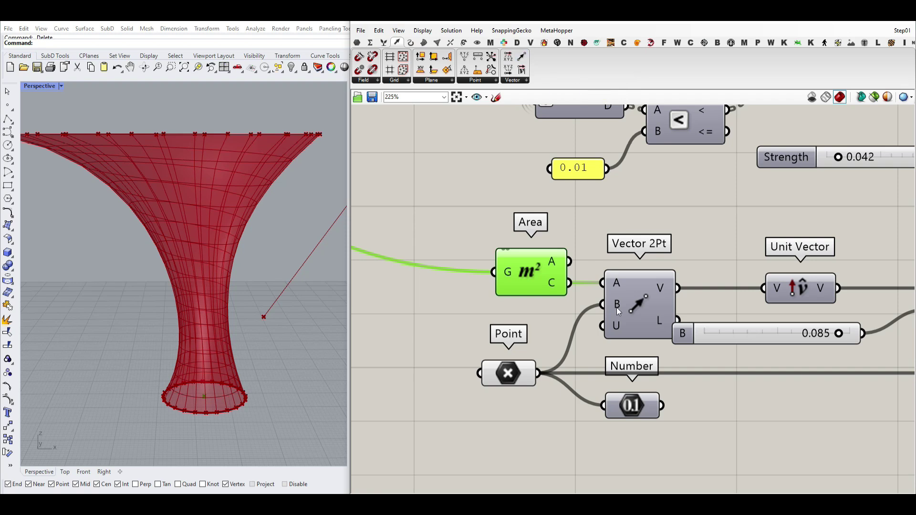
click(510, 372)
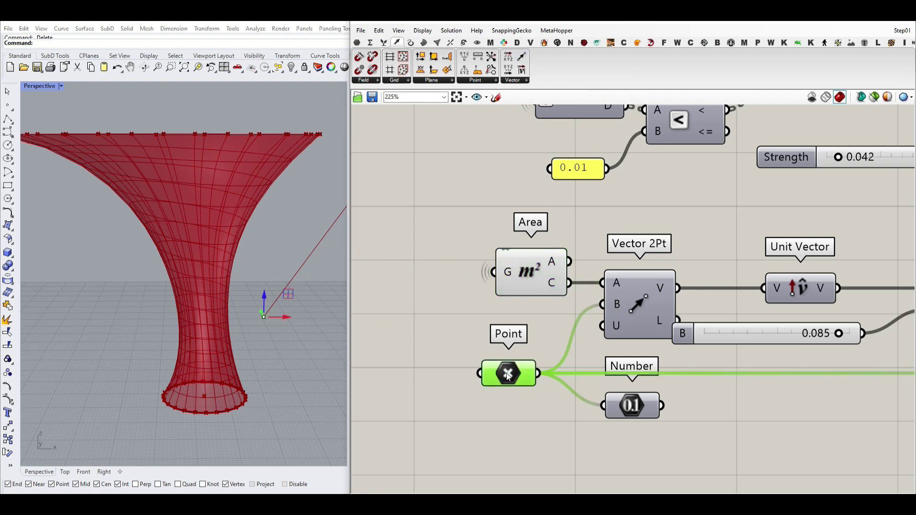
right_drag(690, 317, 563, 315)
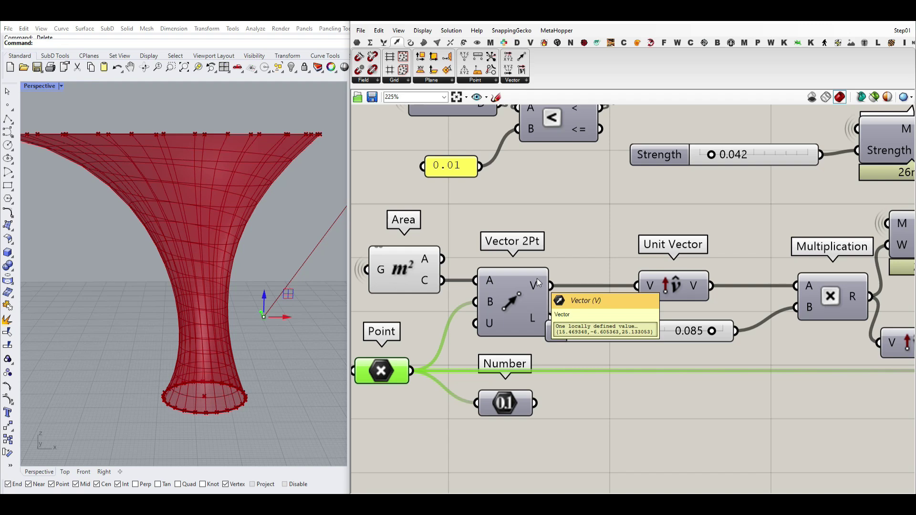
click(586, 232)
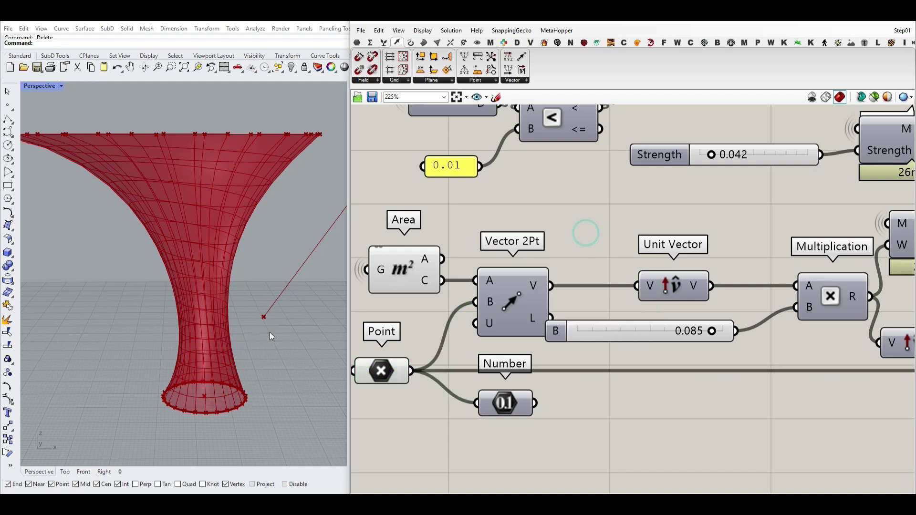
scroll(234, 317, down, 6)
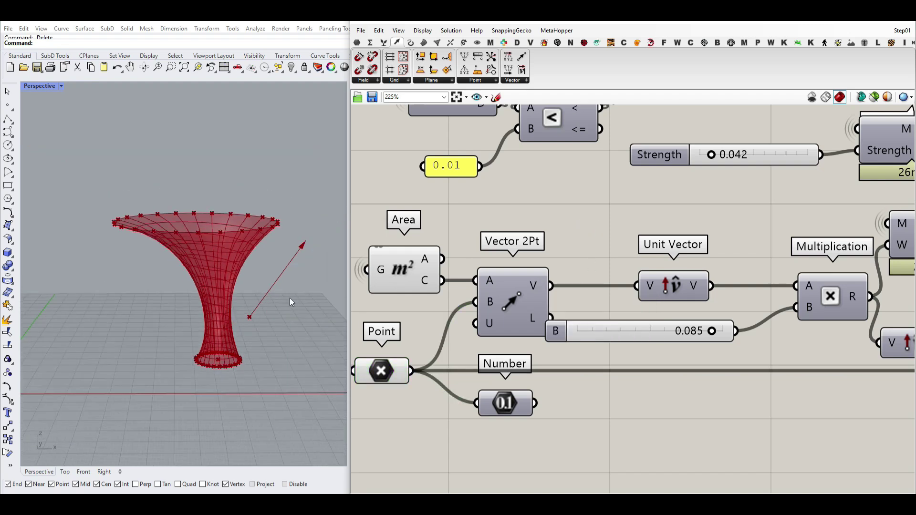
Look up the Unit Vector component and set the wind Multiplication's B factor to 0.063
click(526, 80)
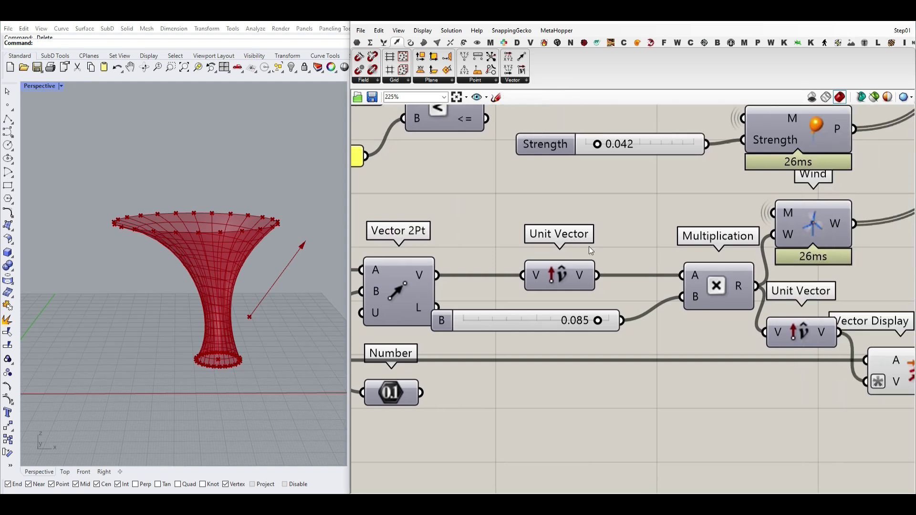
mouse_move(586, 279)
mouse_move(598, 321)
mouse_down()
mouse_move(533, 321)
mouse_move(594, 325)
mouse_up()
right_drag(701, 308, 538, 308)
drag(583, 296, 563, 296)
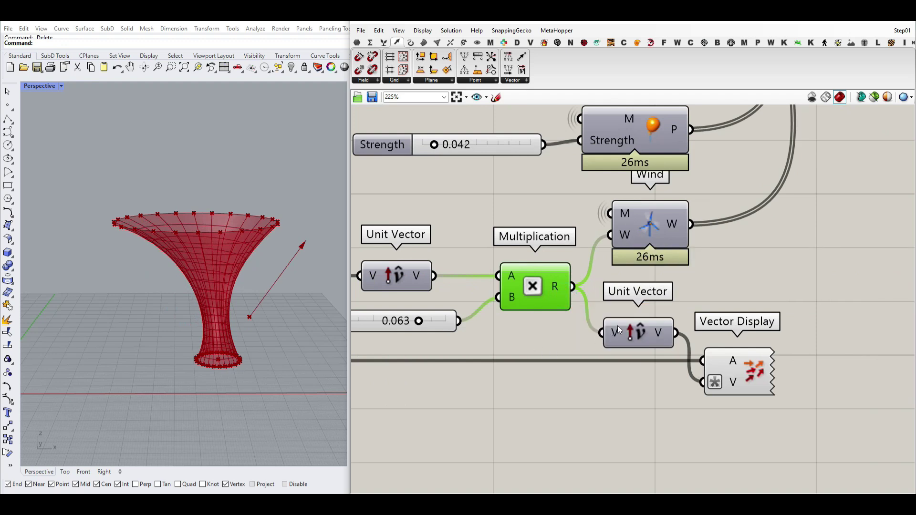
Look up Vector Display among the display components and inspect the options of its V input
right_drag(635, 329, 579, 306)
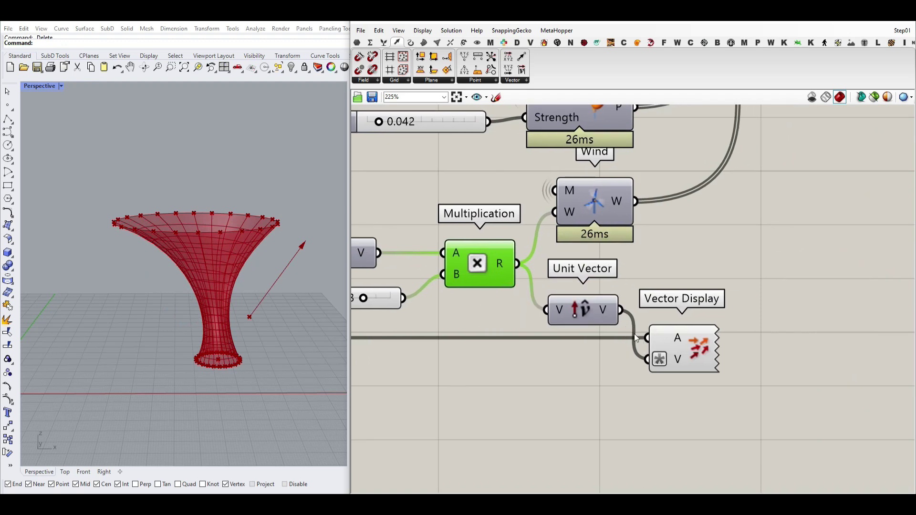
click(477, 41)
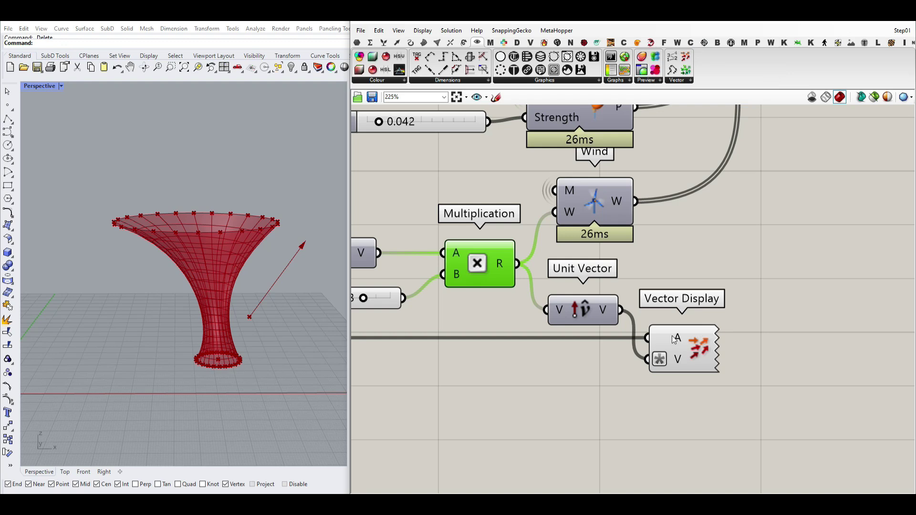
scroll(674, 338, down, 3)
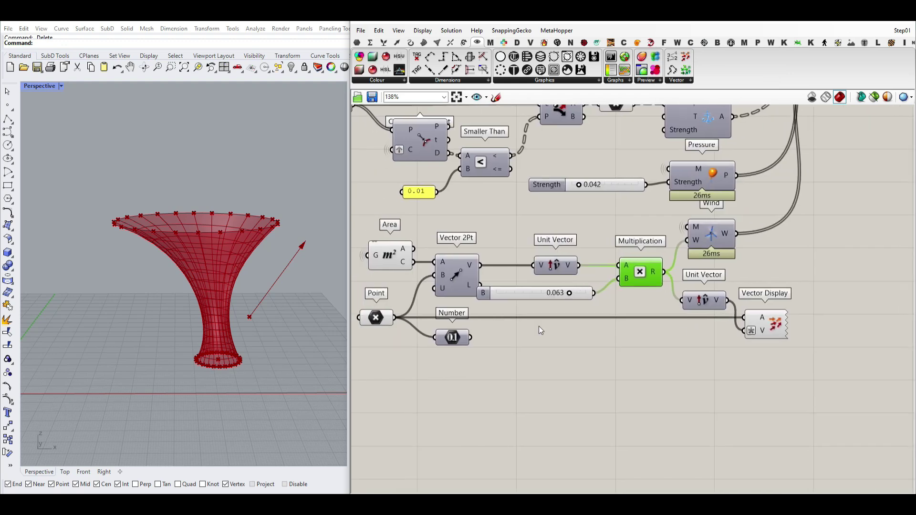
scroll(854, 319, up, 3)
right_click(702, 339)
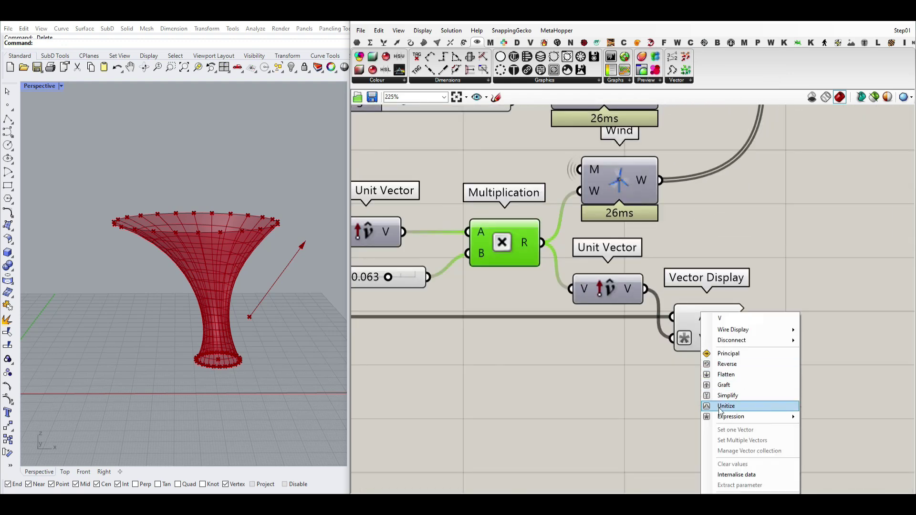
click(535, 352)
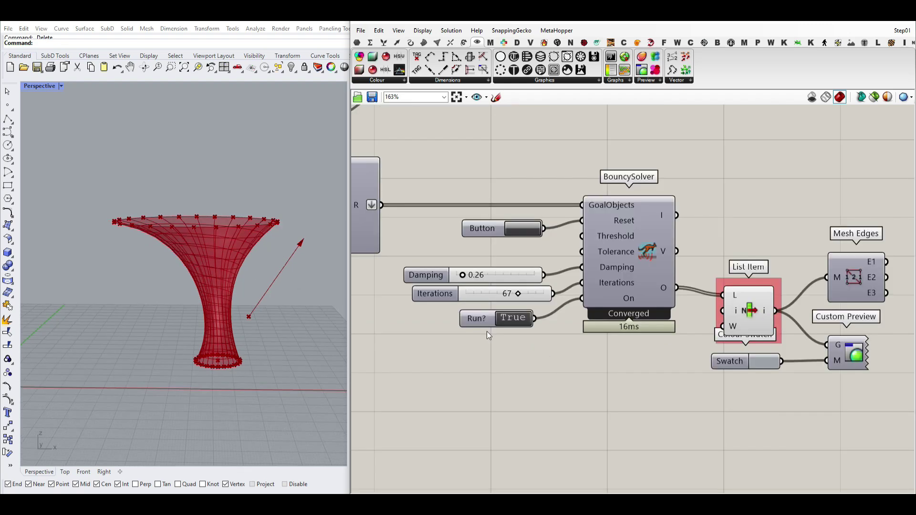
Set the BouncySolver's Damping to 0.33 and place the Python Script's reset Button directly beneath Mass Addition
drag(465, 278, 472, 279)
right_drag(514, 194, 618, 279)
scroll(617, 272, down, 4)
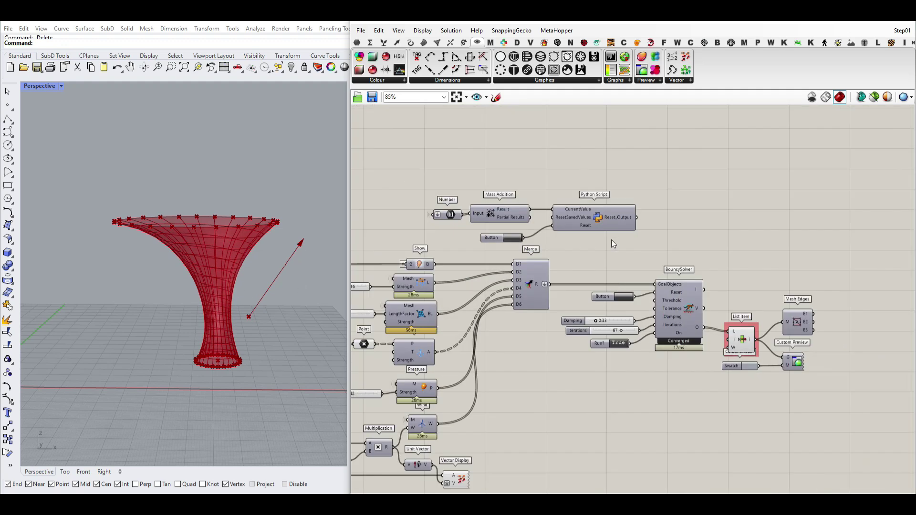
scroll(579, 215, up, 3)
right_drag(579, 214, 595, 260)
drag(460, 297, 457, 284)
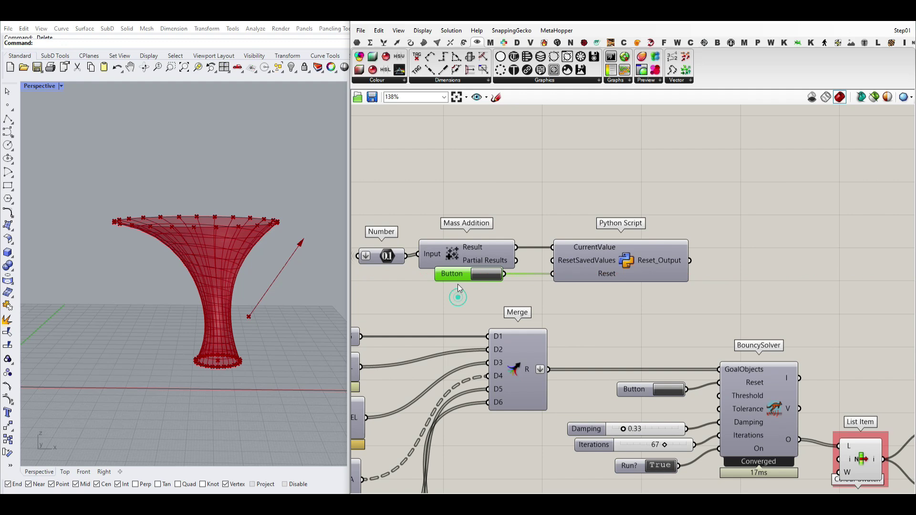
Open the Python Script component's code, enlarge the text to examine the reset logic, and close the editor
double_click(627, 260)
click(173, 251)
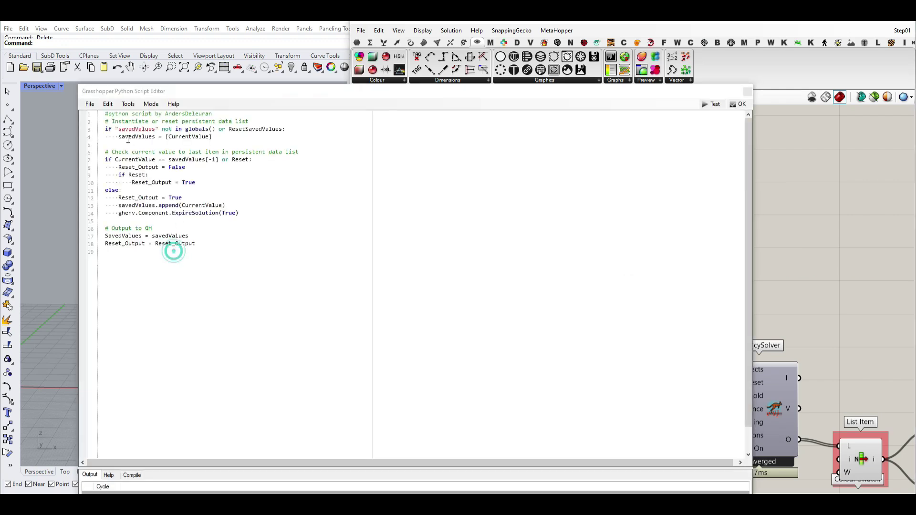
ctrl+scroll(173, 251, up, 5)
ctrl+scroll(102, 142, up, 1)
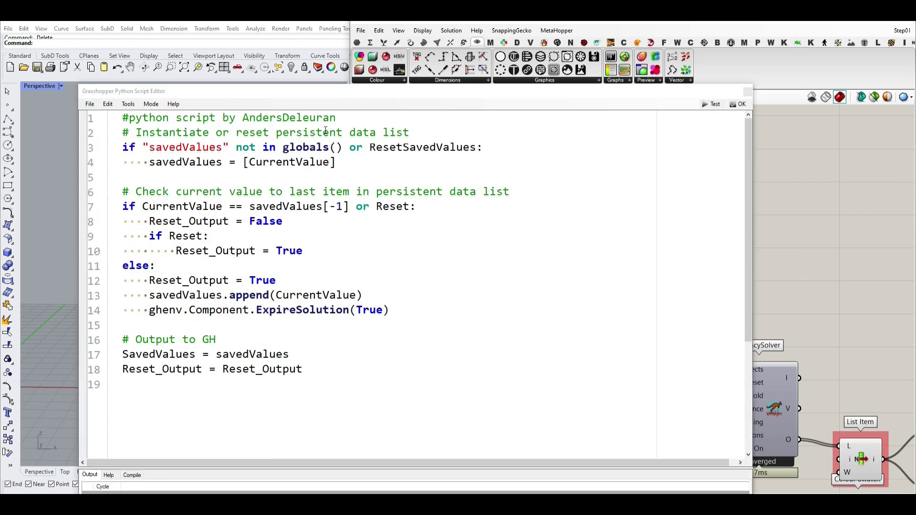
drag(306, 370, 90, 115)
click(392, 220)
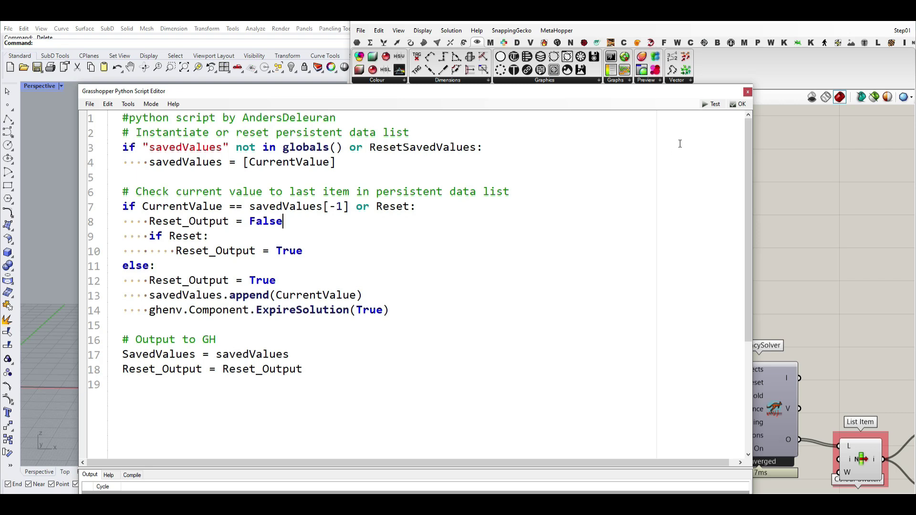
click(747, 92)
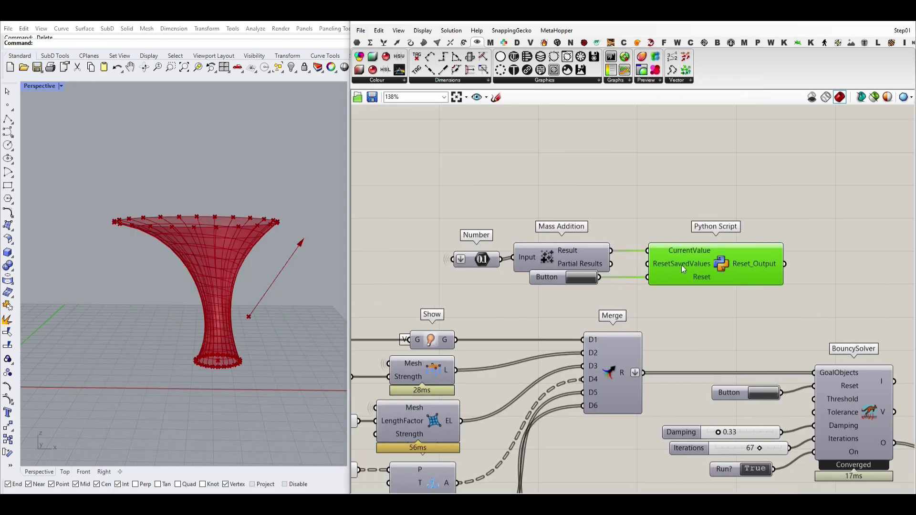
Reposition the Python Script's Button, connect Reset_Output to the BouncySolver's Reset input, and trigger a reset
scroll(648, 256, up, 2)
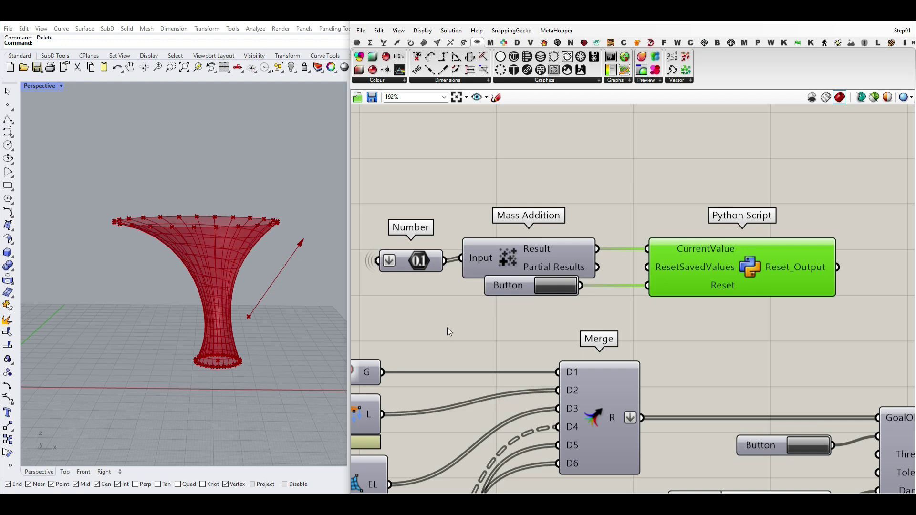
drag(522, 285, 539, 298)
click(583, 297)
right_drag(583, 296, 428, 257)
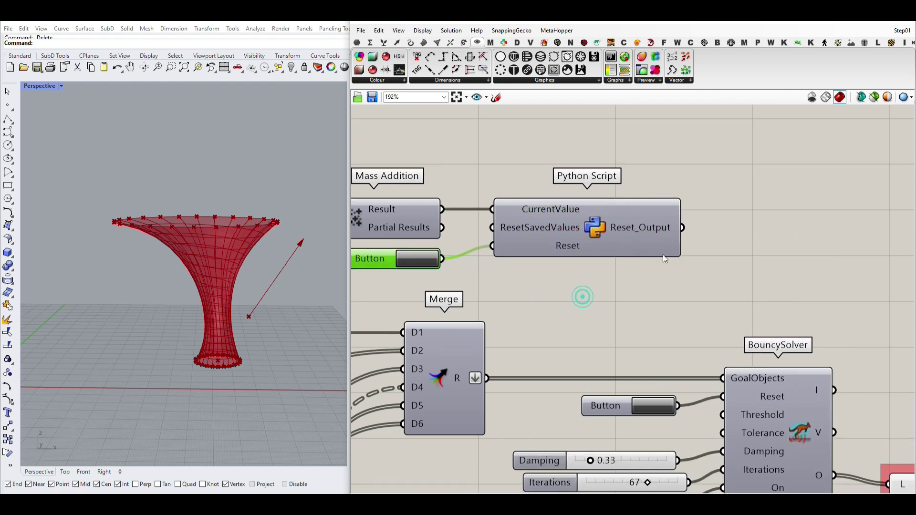
drag(687, 227, 723, 396)
click(424, 264)
click(423, 264)
right_drag(501, 247, 537, 264)
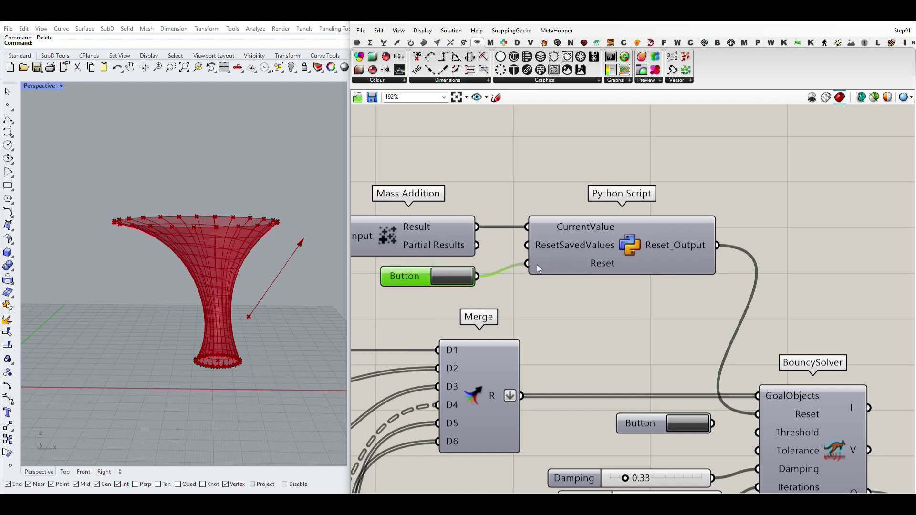
Select the Number parameter feeding Mass Addition and trace its source wires across the definition
scroll(480, 244, down, 5)
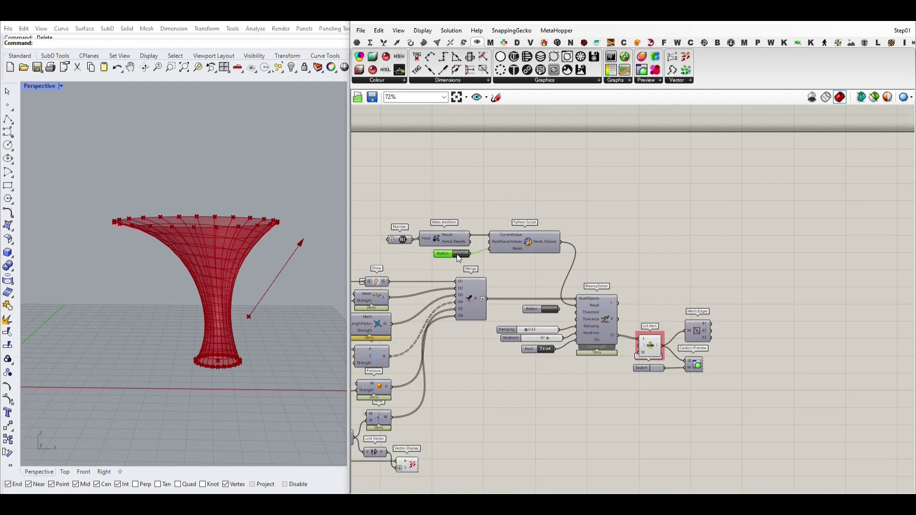
right_drag(456, 253, 485, 262)
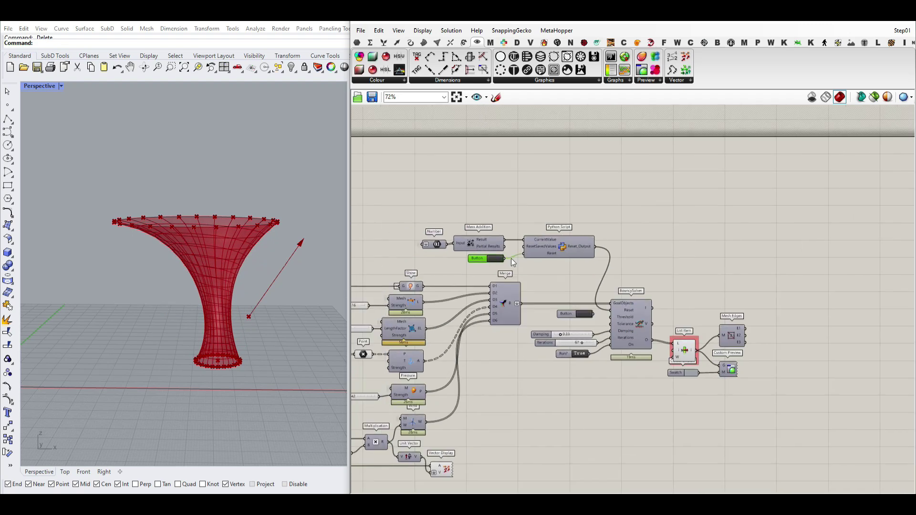
scroll(490, 233, up, 4)
right_drag(394, 272, 561, 246)
click(552, 239)
scroll(561, 246, down, 5)
right_drag(449, 276, 621, 259)
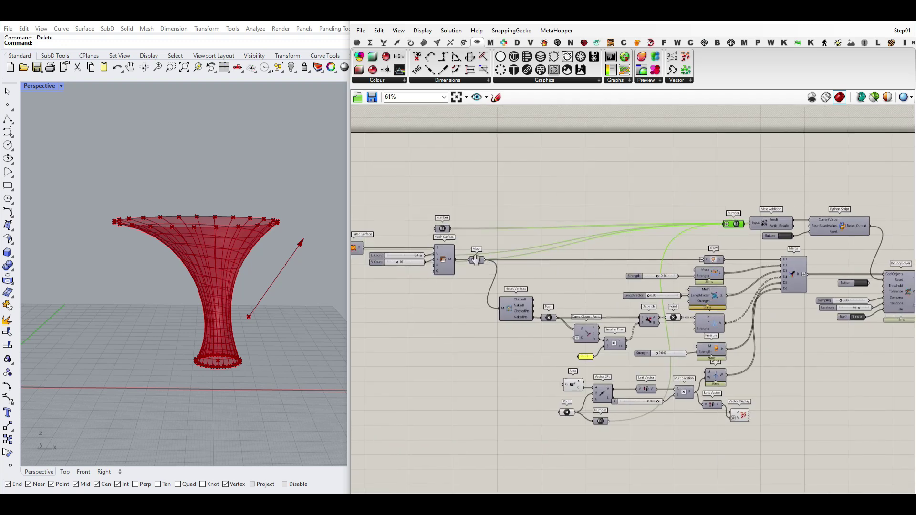
Trace the two Curve parameters into the Number parameter above Mesh Surface and inspect the values it collects
scroll(486, 260, up, 3)
right_drag(437, 263, 551, 262)
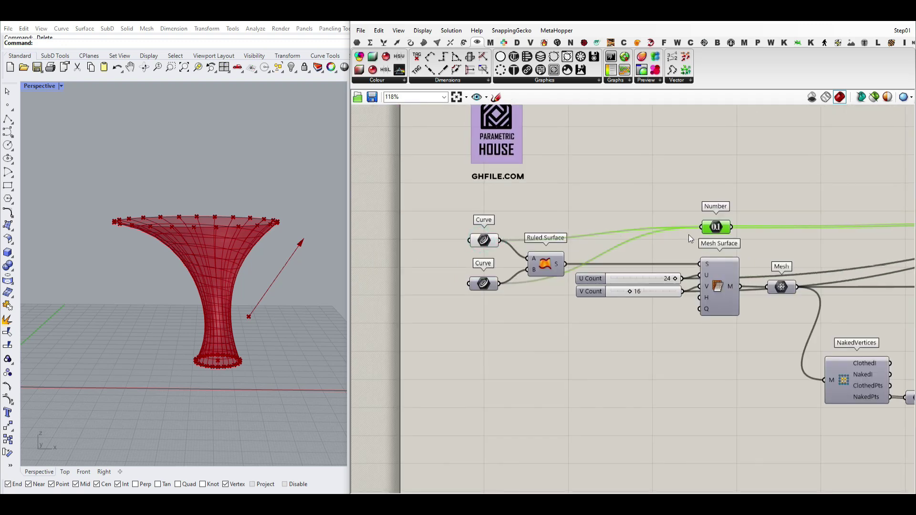
scroll(688, 234, up, 2)
click(357, 43)
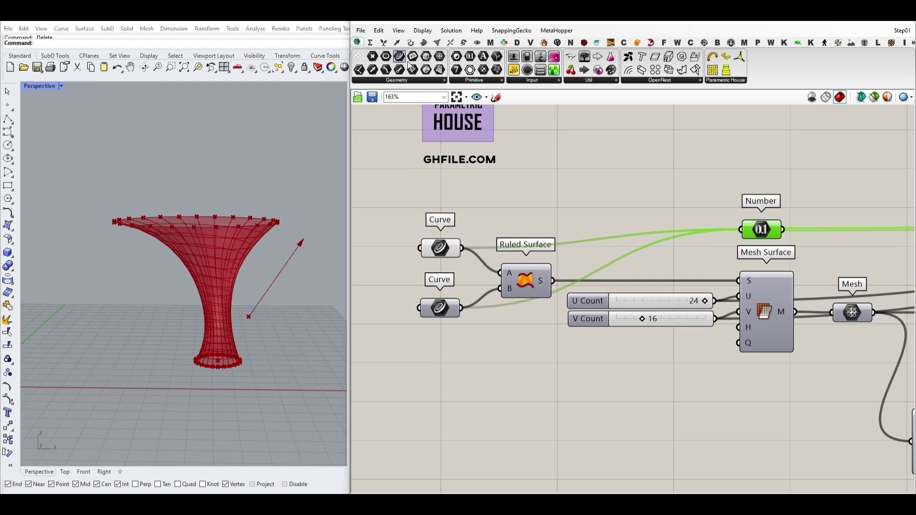
click(450, 249)
click(443, 309)
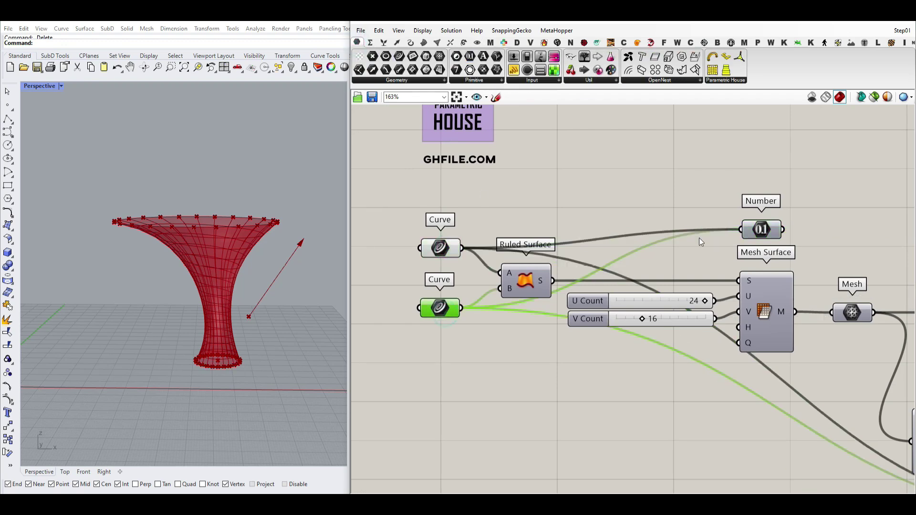
right_drag(699, 237, 604, 239)
mouse_move(669, 233)
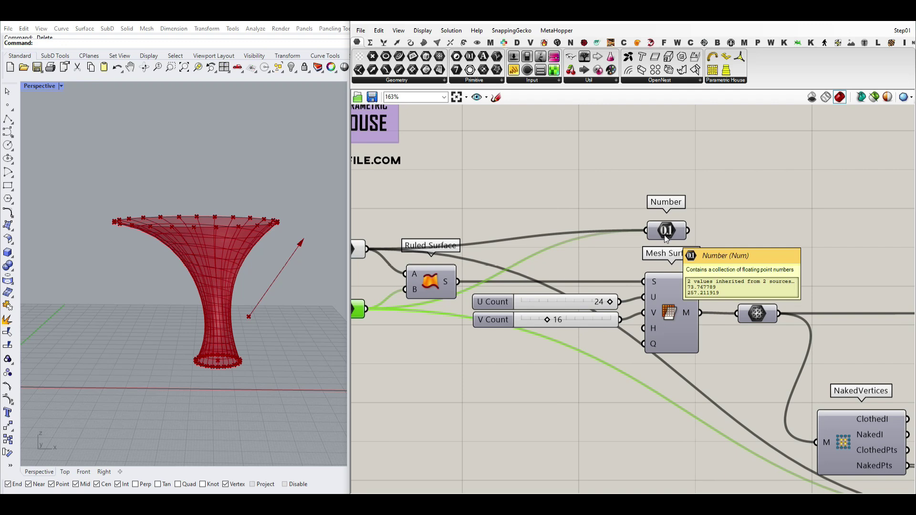
right_drag(620, 248, 577, 239)
Trace the Mesh Surface sliders feeding Mass Addition's Number parameter and set U Count to 22
scroll(577, 239, down, 3)
right_drag(714, 261, 599, 257)
scroll(599, 256, down, 2)
click(740, 237)
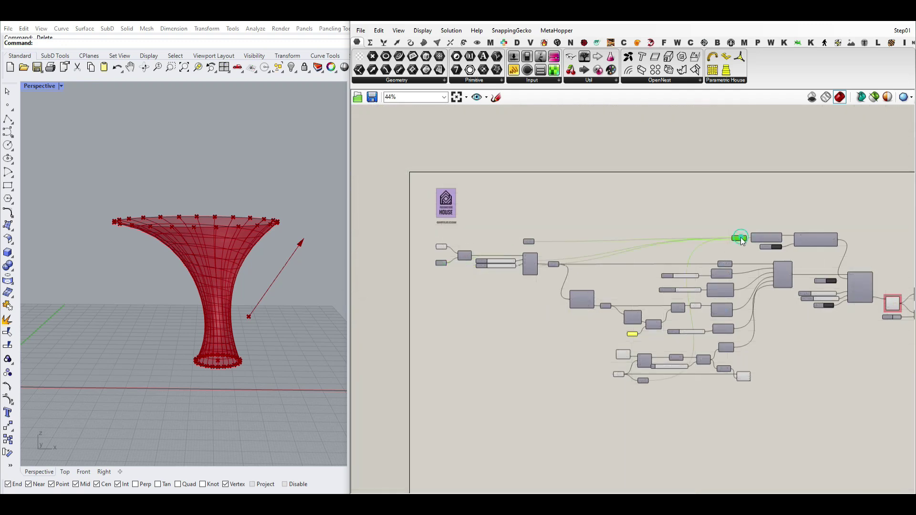
scroll(499, 279, up, 4)
scroll(543, 256, down, 2)
right_drag(637, 307, 607, 269)
scroll(534, 238, up, 4)
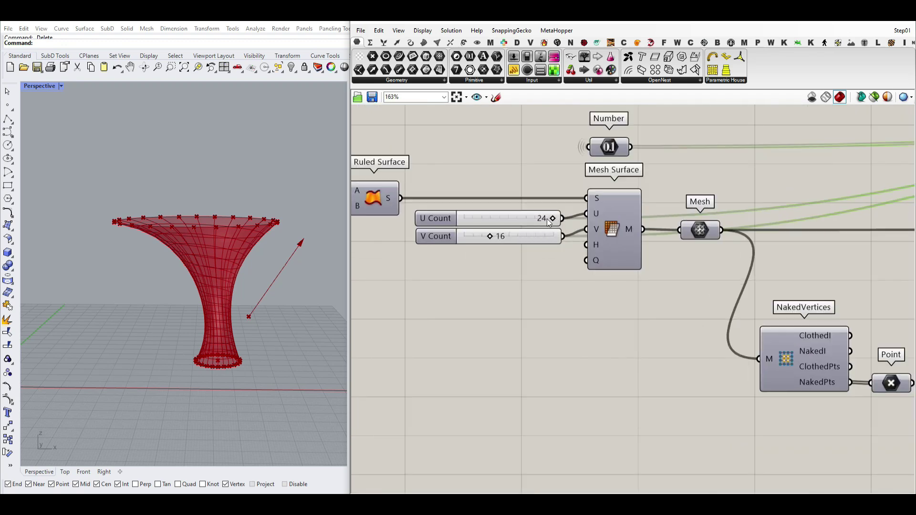
mouse_move(553, 221)
mouse_down()
mouse_move(525, 219)
mouse_move(544, 220)
mouse_up()
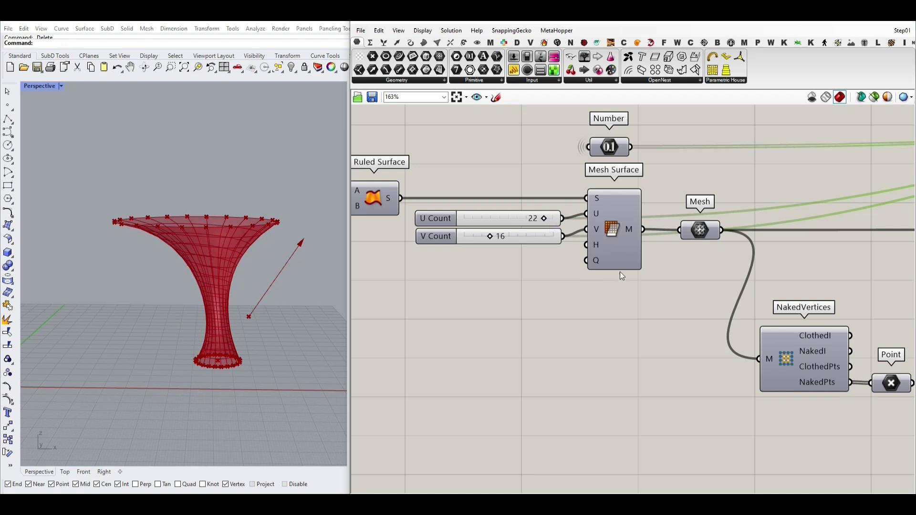
Inspect the Number parameter fed by the wind Point and reposition the wind's source point in the viewport
scroll(620, 271, down, 5)
scroll(639, 299, up, 6)
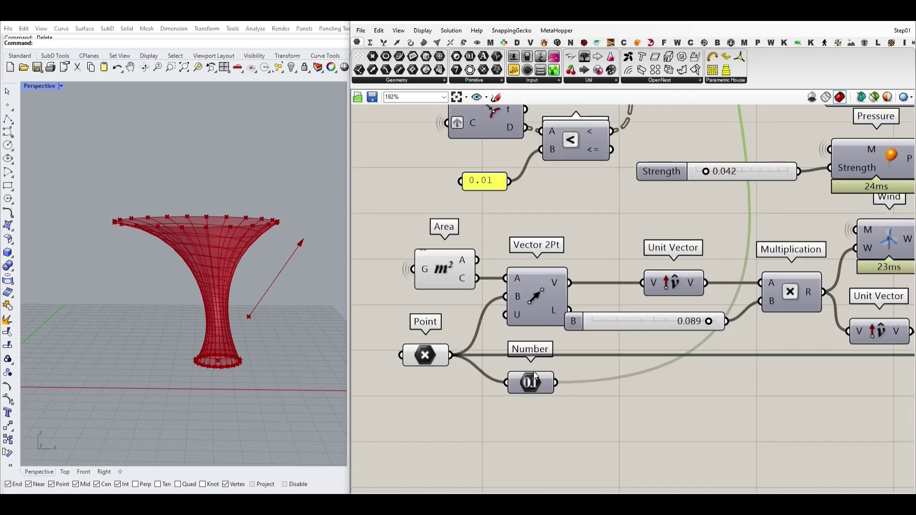
mouse_move(522, 373)
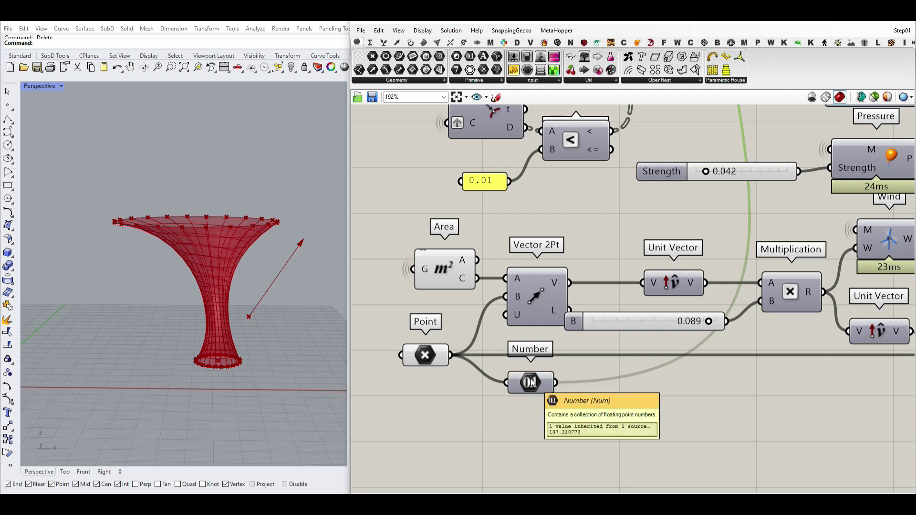
click(248, 315)
drag(247, 295, 258, 329)
click(529, 382)
Examine the flattened Number parameter that feeds Mass Addition, including its options
scroll(528, 370, down, 4)
right_drag(593, 241, 468, 407)
scroll(628, 249, up, 4)
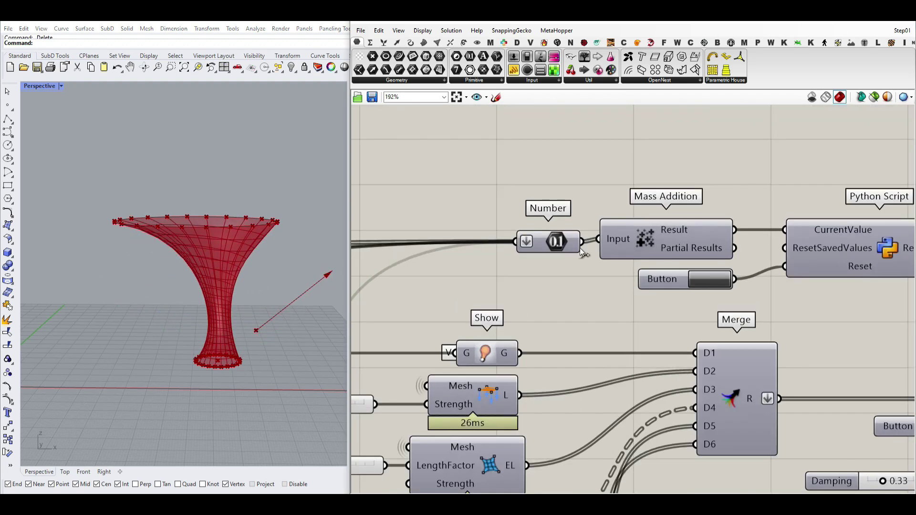
right_click(552, 244)
click(547, 210)
right_drag(550, 219, 530, 193)
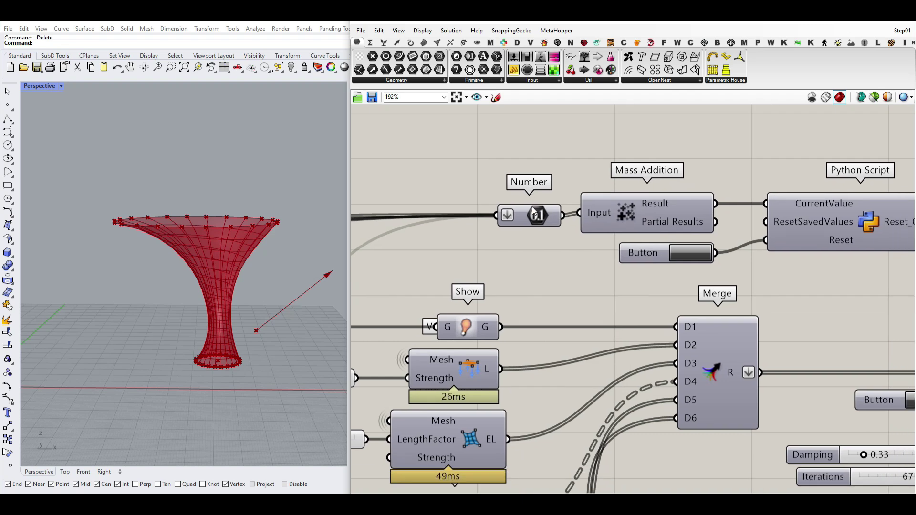
mouse_move(534, 212)
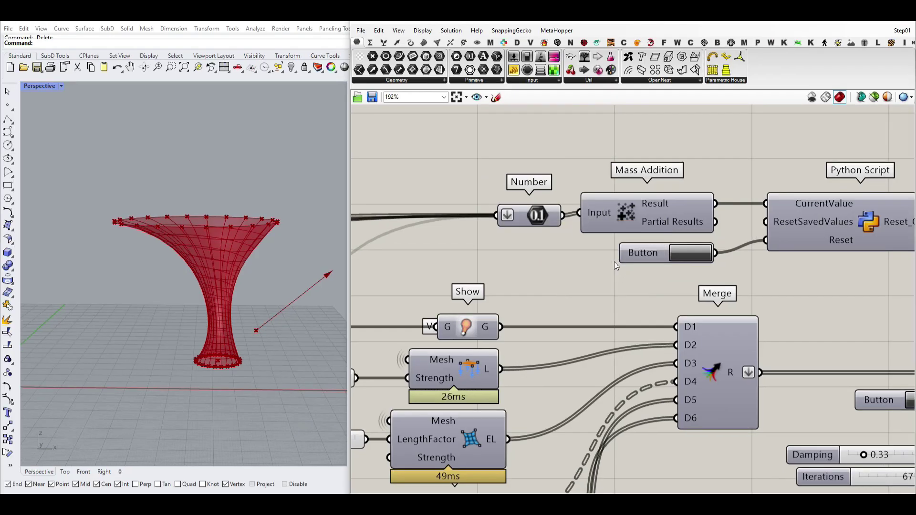
Shift the Number parameter slightly farther from Mass Addition and inspect Mass Addition's Result output
right_drag(541, 232, 438, 242)
drag(444, 226, 435, 223)
click(480, 273)
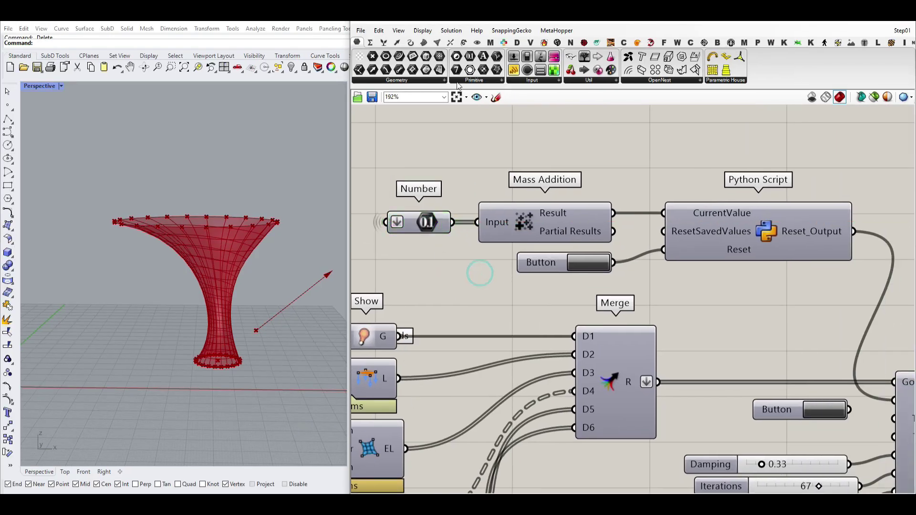
click(370, 42)
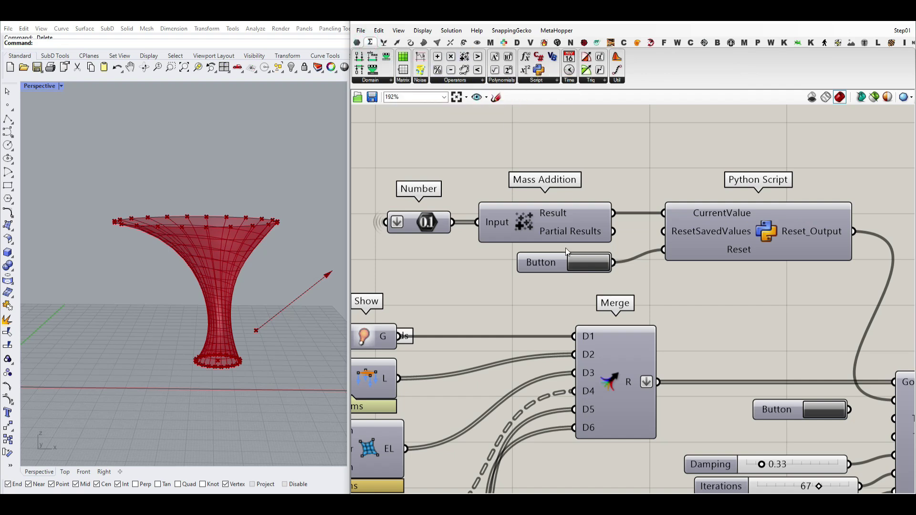
mouse_move(547, 214)
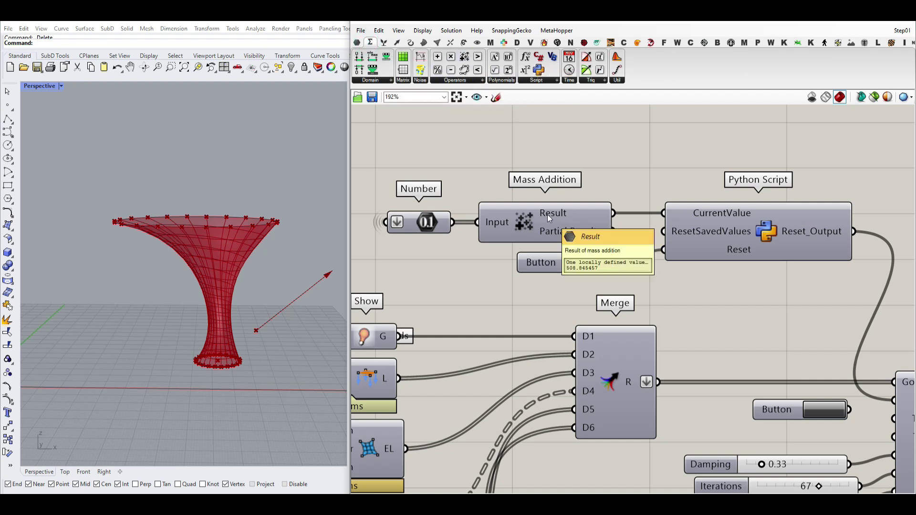
Add a panel above Mass Addition and connect the Number parameter's output to it
double_click(525, 154)
text(//)
key(Return)
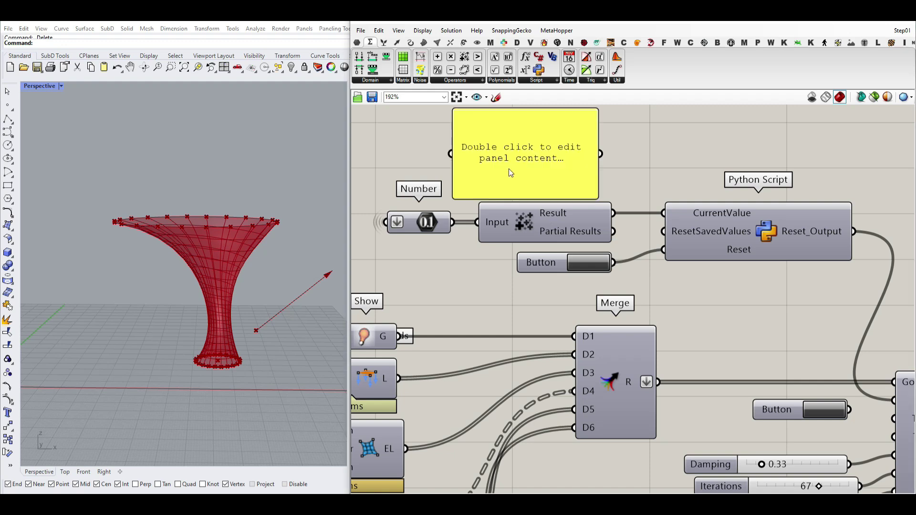
drag(456, 223, 457, 163)
right_drag(525, 162, 489, 209)
drag(490, 209, 510, 156)
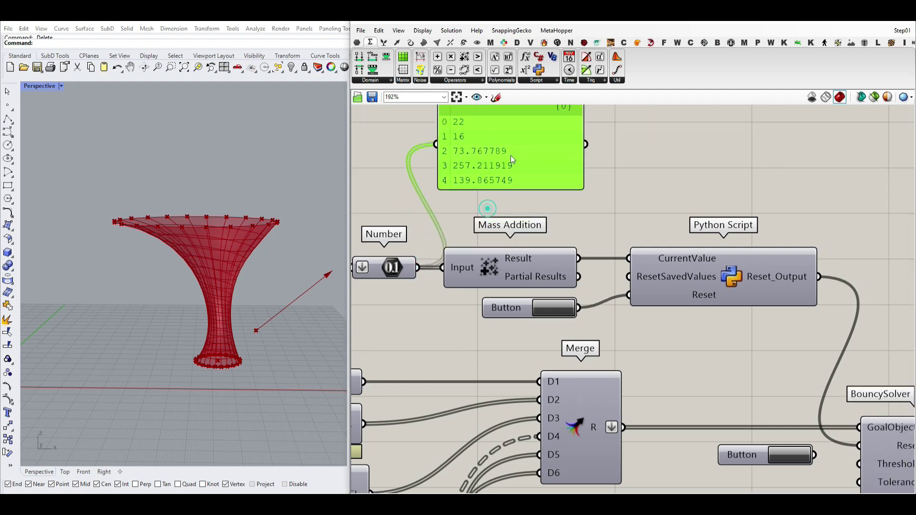
Duplicate the panel alongside the first, connect Mass Addition's Result to it, and mark how the listed values add up
mouse_move(540, 190)
mouse_down()
mouse_move(543, 205)
mouse_move(660, 160)
mouse_move(694, 167)
mouse_up()
drag(581, 258, 596, 176)
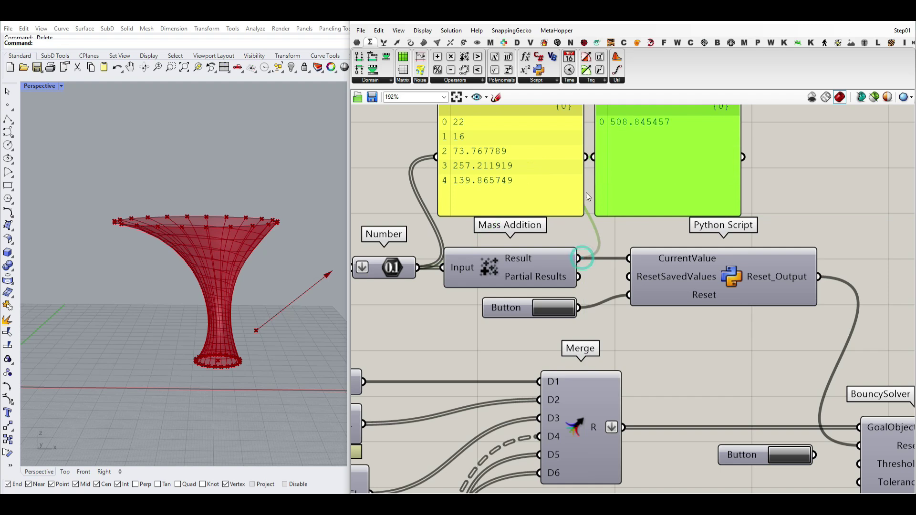
right_drag(559, 189, 559, 212)
mouse_move(491, 140)
mouse_down()
mouse_move(488, 218)
mouse_move(505, 202)
mouse_move(518, 228)
mouse_move(638, 164)
mouse_move(676, 154)
mouse_move(649, 133)
mouse_move(602, 153)
mouse_up()
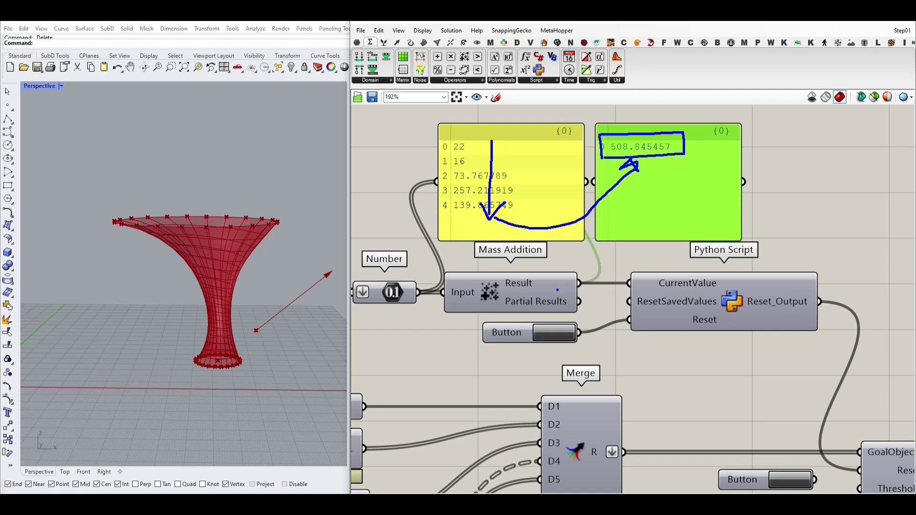
mouse_move(577, 283)
mouse_down()
mouse_move(628, 283)
mouse_move(614, 292)
mouse_up()
key(Escape)
Delete both panels above Mass Addition and trigger the Python Script's reset Button
click(514, 216)
key(Delete)
click(673, 215)
key(Delete)
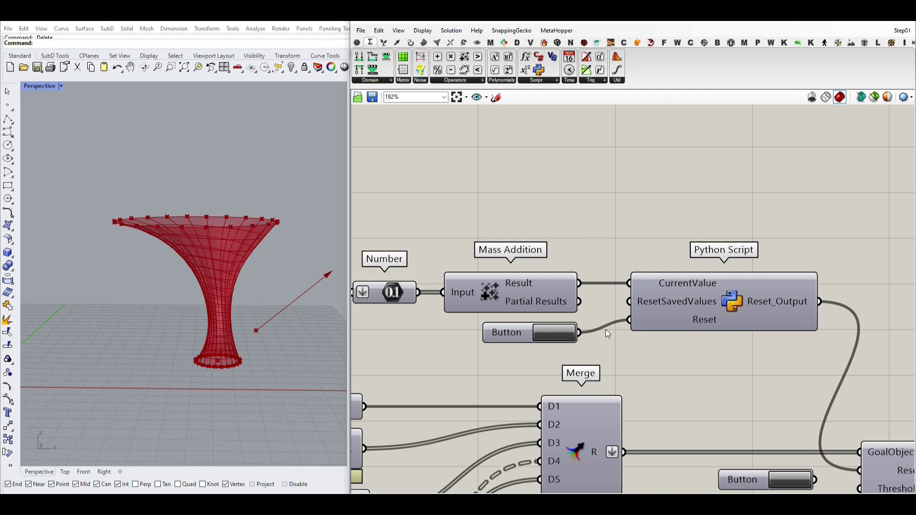
click(554, 334)
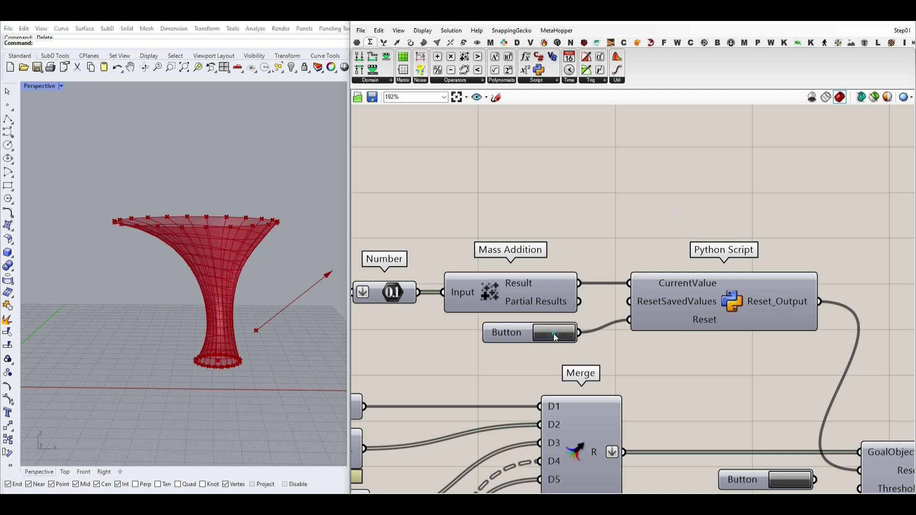
Add a panel showing the Python Script's Reset_Output and place it beneath the U Count and V Count sliders
right_drag(669, 385, 583, 324)
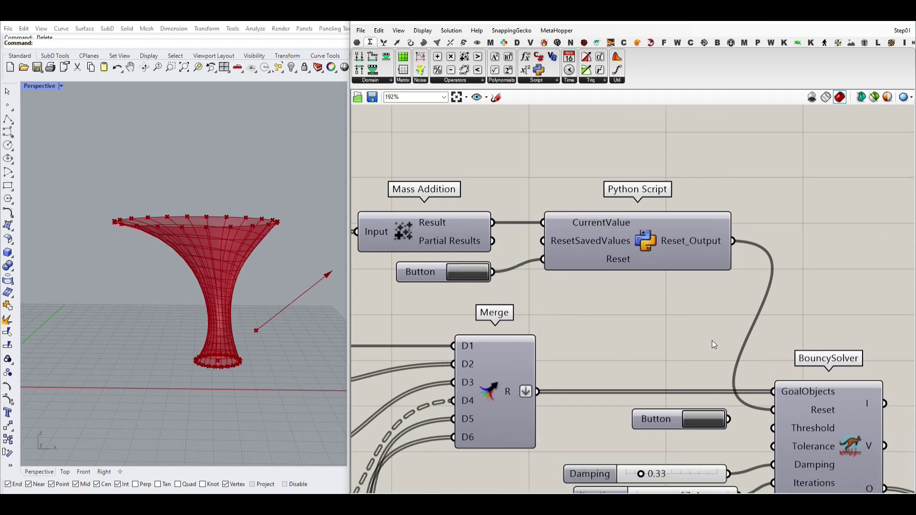
double_click(825, 211)
text(panel)
key(Return)
drag(733, 240, 596, 285)
scroll(826, 223, down, 9)
scroll(596, 284, up, 8)
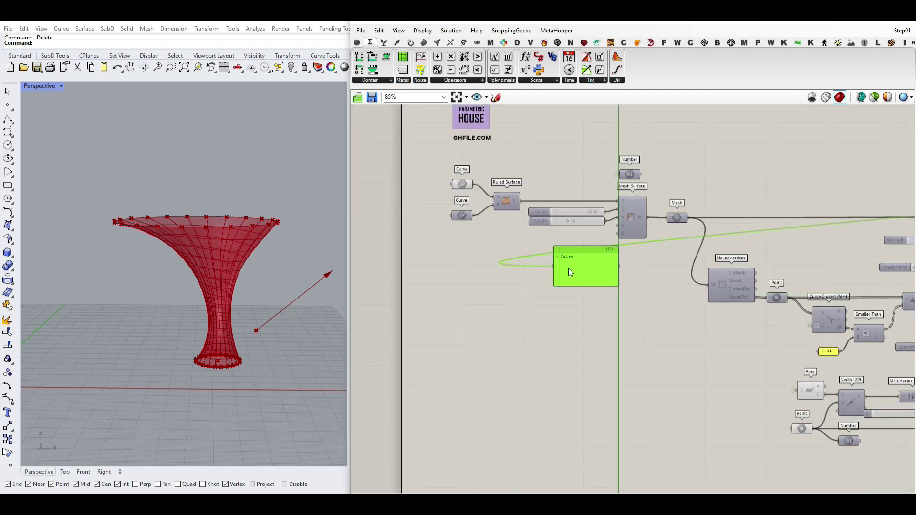
scroll(605, 205, up, 2)
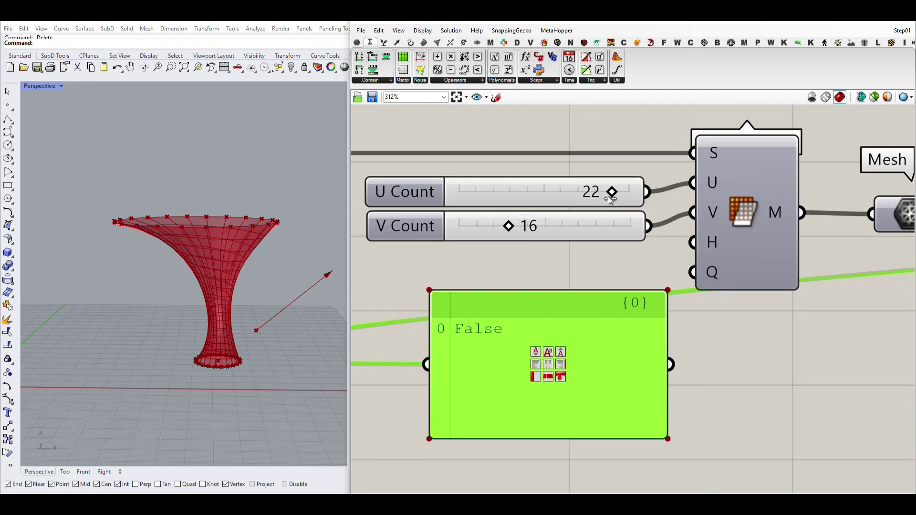
Set the Mesh Surface's U Count to 15 and V Count to 9 while watching the Reset_Output panel
drag(611, 194, 560, 195)
mouse_move(514, 232)
mouse_down()
mouse_move(554, 227)
mouse_move(503, 231)
mouse_up()
mouse_move(560, 191)
mouse_down()
mouse_move(544, 190)
mouse_move(552, 191)
mouse_up()
drag(509, 229, 489, 230)
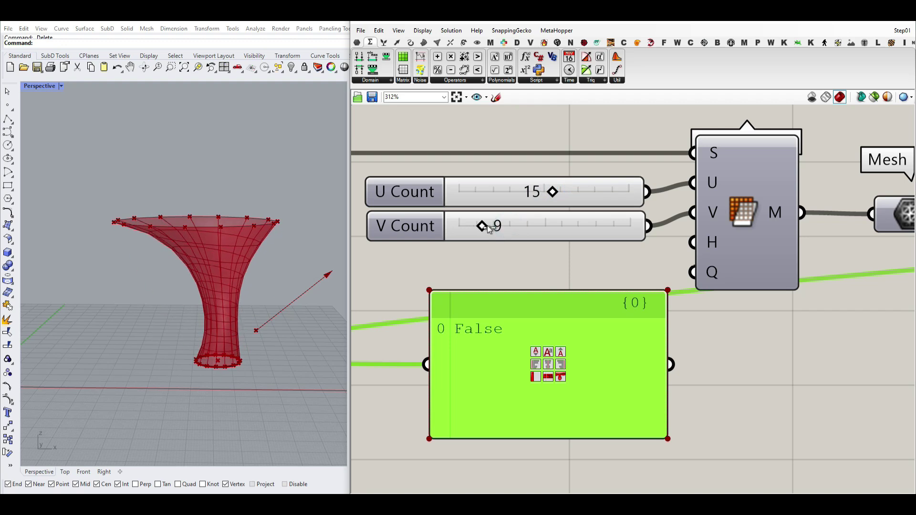
Bake the base circle from the first Curve parameter and set the baked circle as that parameter's curve
right_drag(215, 339, 243, 329)
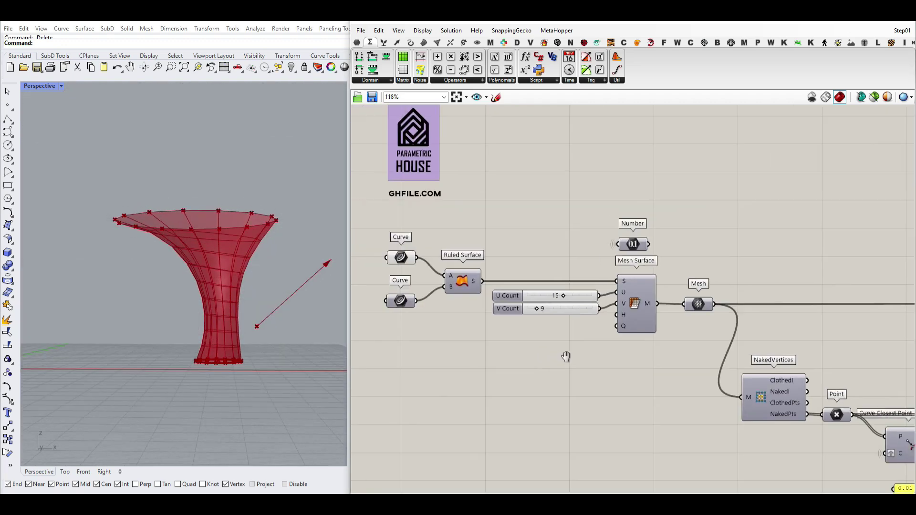
scroll(470, 258, up, 2)
click(465, 259)
right_click(462, 261)
click(479, 304)
click(492, 391)
click(229, 363)
right_click(459, 271)
click(496, 387)
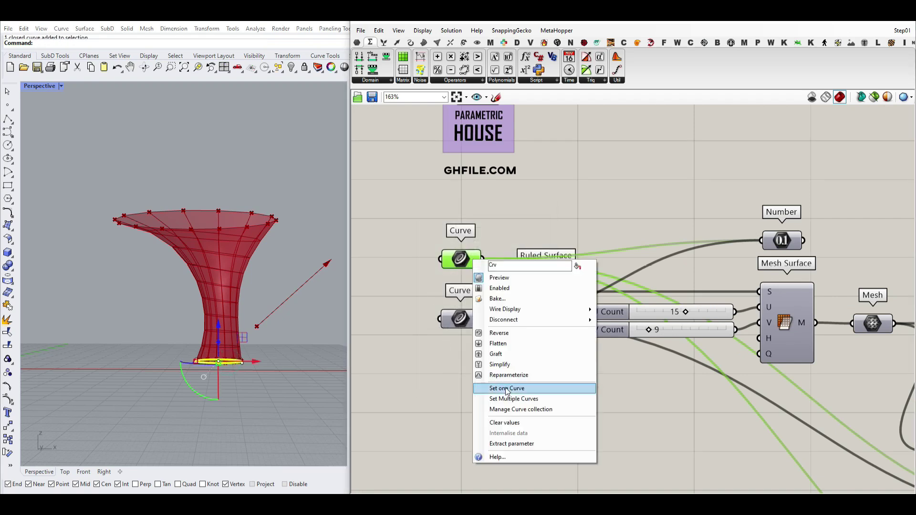
Move the referenced base circle along the positive X direction in the viewport
drag(216, 365, 262, 366)
key(Escape)
mouse_move(305, 336)
right_down()
mouse_move(231, 368)
mouse_move(311, 284)
mouse_move(310, 325)
right_up()
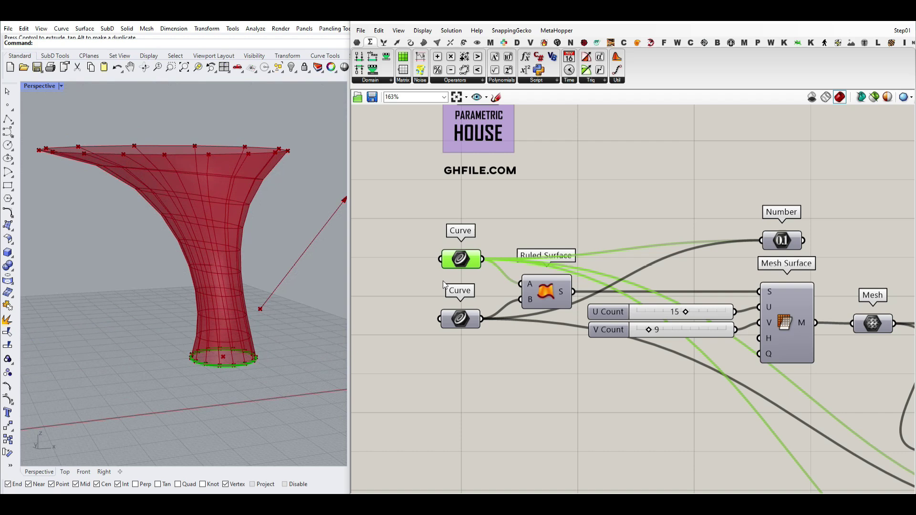
Internalise the base circle in the first Curve parameter and delete the circle from the viewport
right_click(461, 259)
click(495, 432)
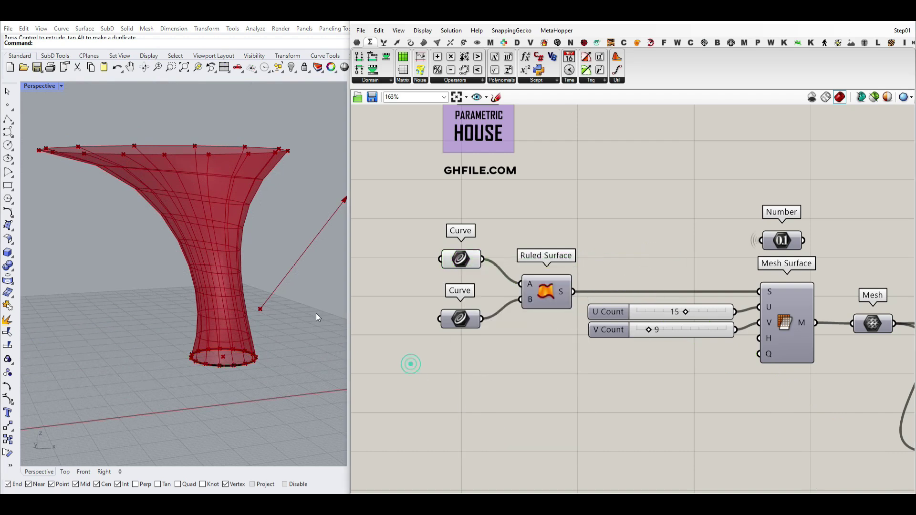
click(218, 332)
key(Delete)
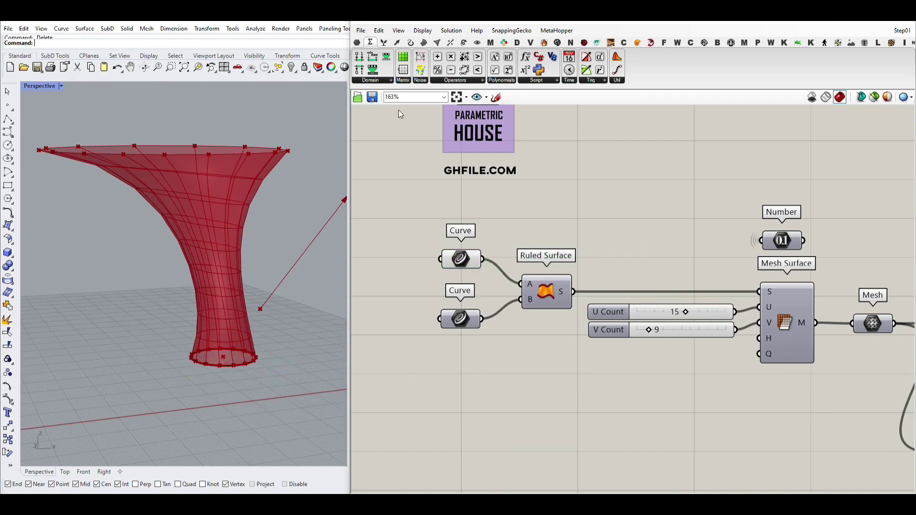
Examine the List Item and Mesh Edges components connected after the BouncySolver's output
scroll(629, 252, down, 5)
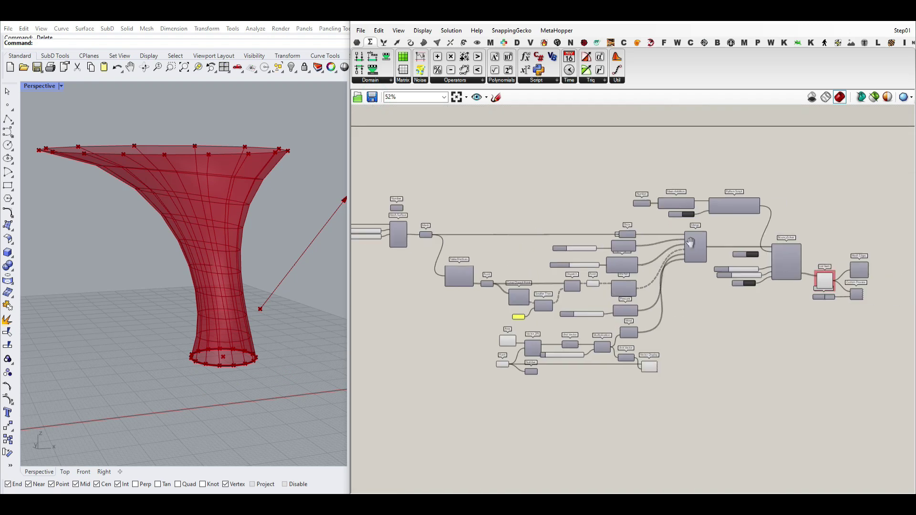
scroll(671, 267, up, 5)
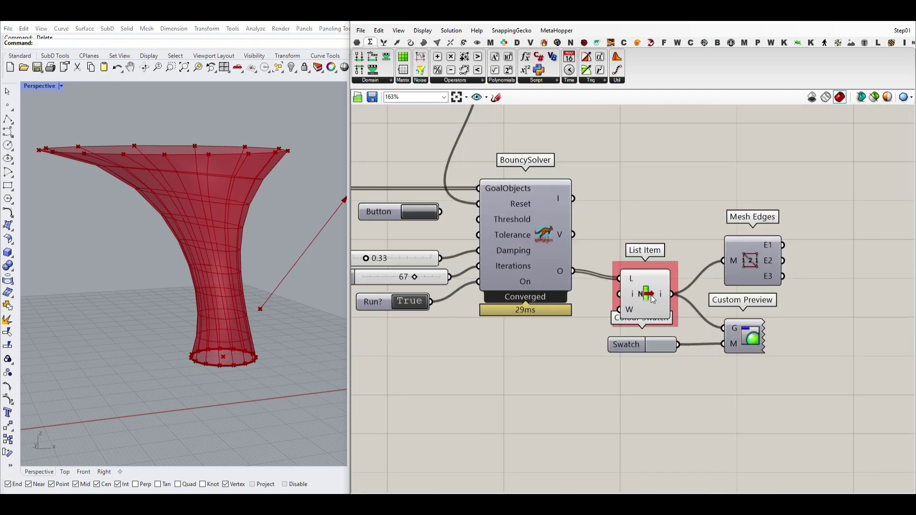
click(436, 43)
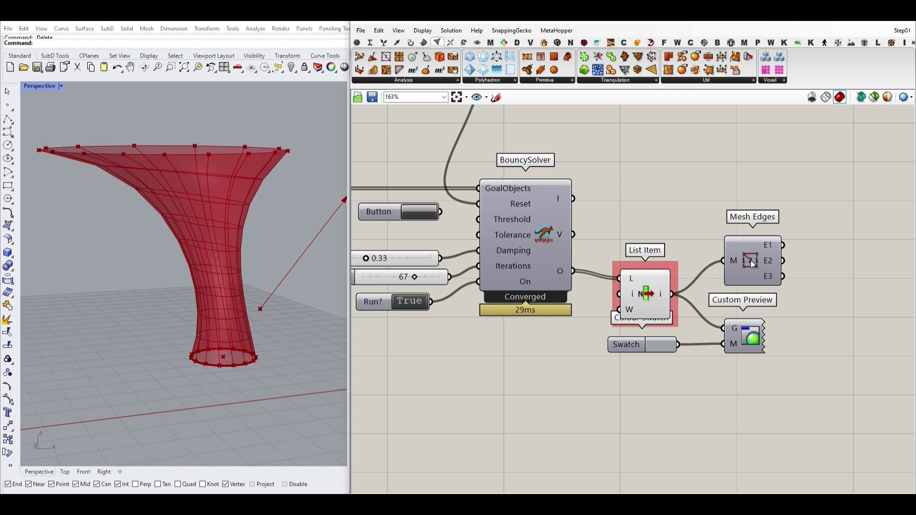
click(751, 260)
right_drag(306, 306, 305, 277)
right_click(747, 258)
click(756, 270)
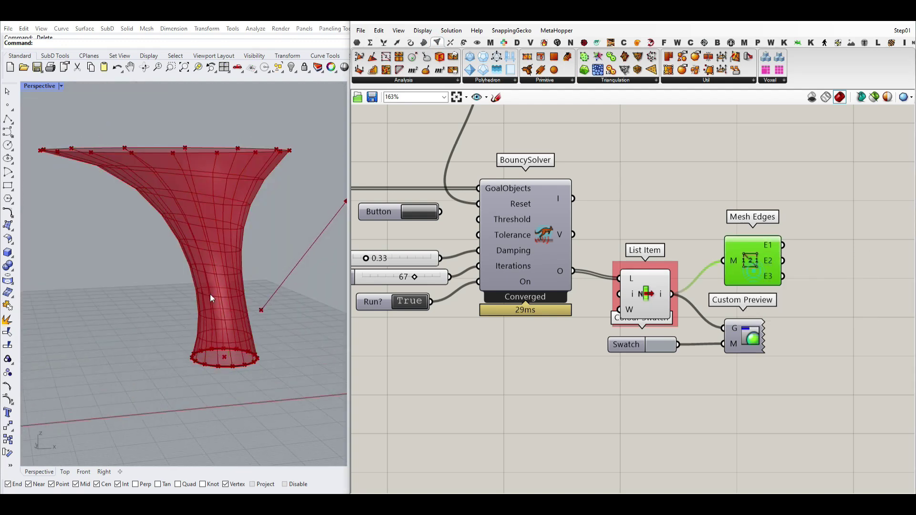
Turn on the preview of the Custom Preview and Mesh Edges components for the relaxed mesh
right_drag(210, 296, 219, 330)
right_click(742, 333)
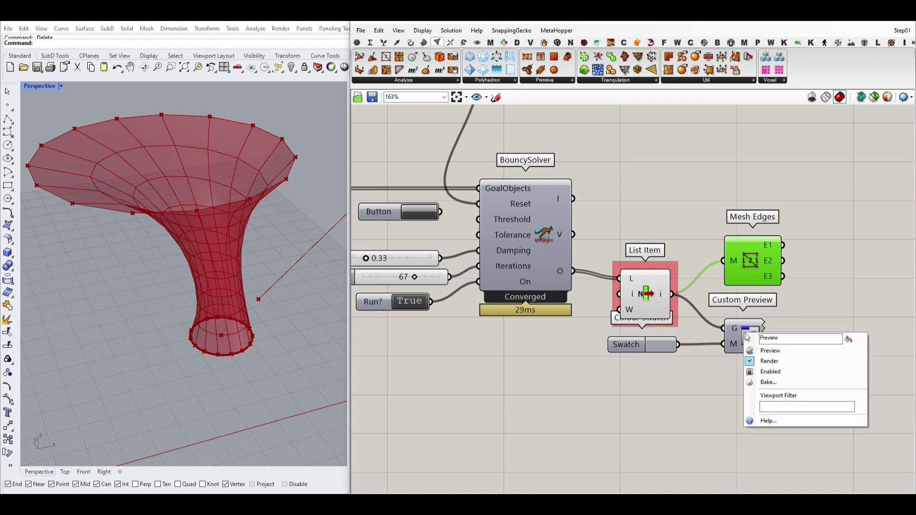
click(758, 352)
right_drag(188, 329, 330, 284)
right_click(747, 258)
click(759, 271)
click(720, 179)
right_drag(217, 205, 249, 205)
Trigger the Button feeding the Python Script to reset the BouncySolver
right_drag(458, 225, 536, 267)
scroll(530, 238, down, 5)
click(428, 204)
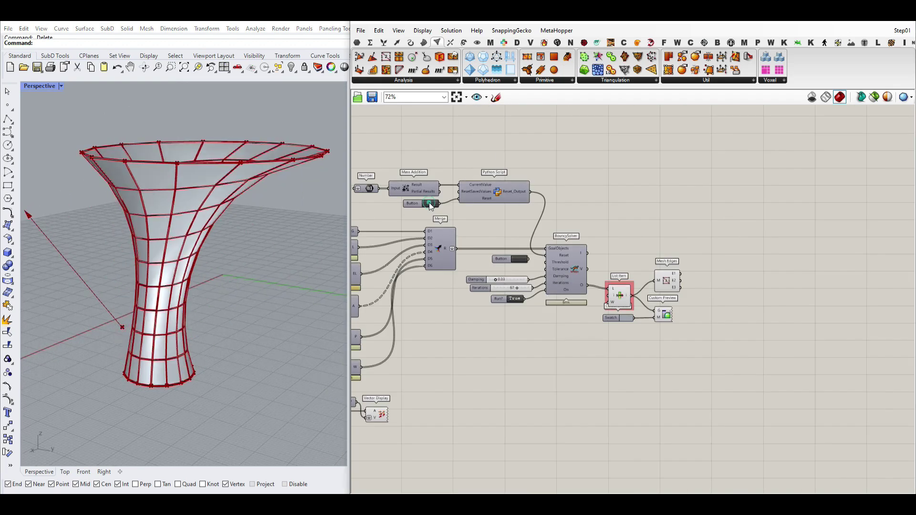
Set the B slider of the Multiplication component driving the Wind goal to 0.100
scroll(240, 262, down, 5)
right_drag(243, 272, 258, 298)
scroll(581, 348, down, 2)
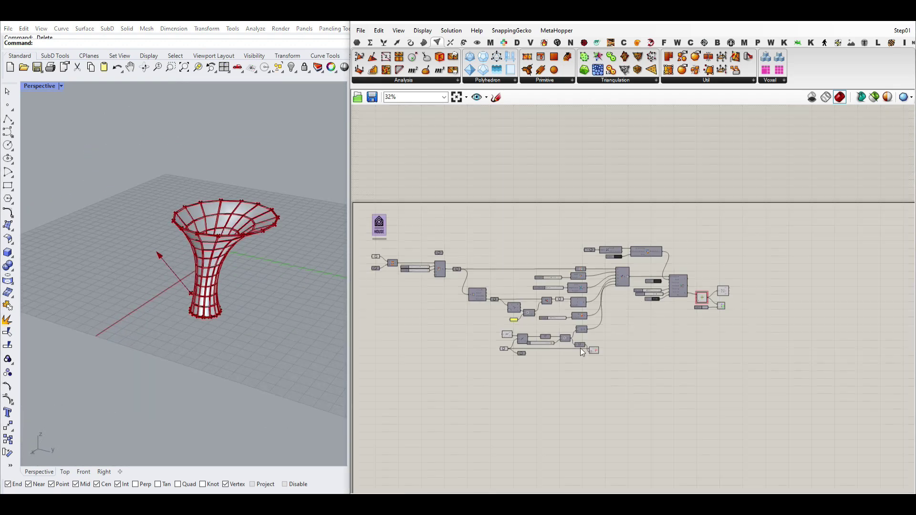
scroll(536, 341, up, 6)
drag(547, 337, 590, 339)
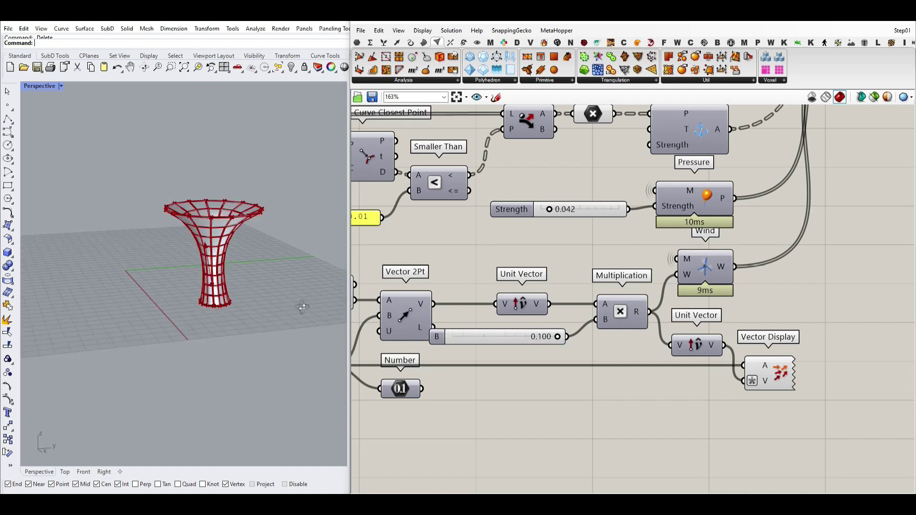
Set the Strength slider of the Pressure goal to 0.079 and inspect the mesh's relaxed shape
scroll(533, 267, up, 3)
drag(551, 270, 565, 272)
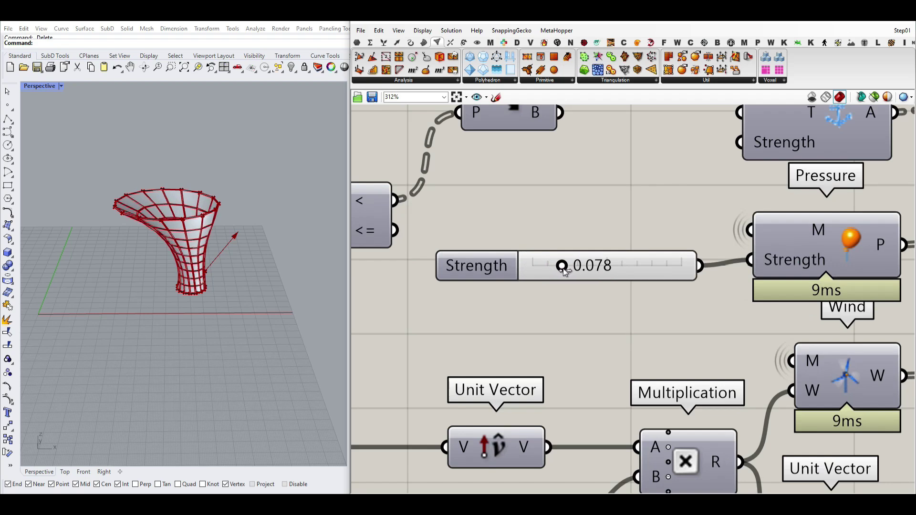
right_drag(188, 278, 231, 257)
scroll(188, 223, up, 6)
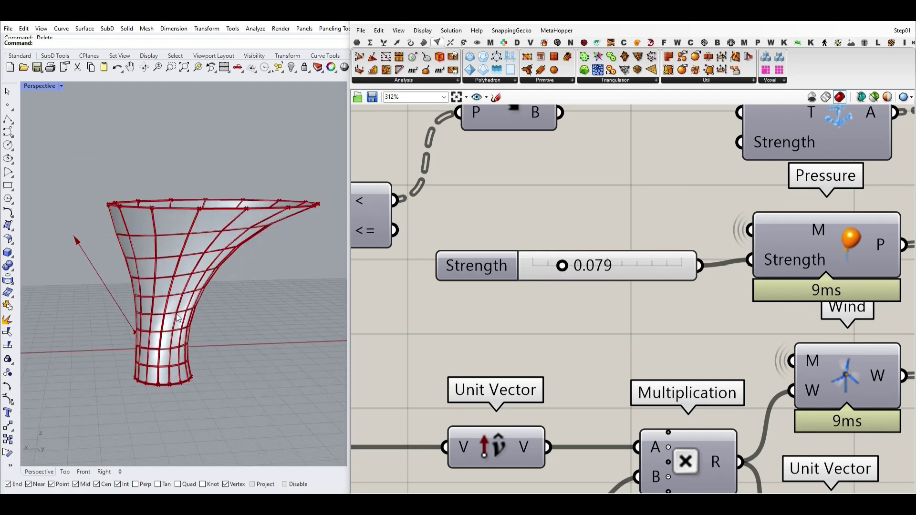
scroll(486, 236, down, 6)
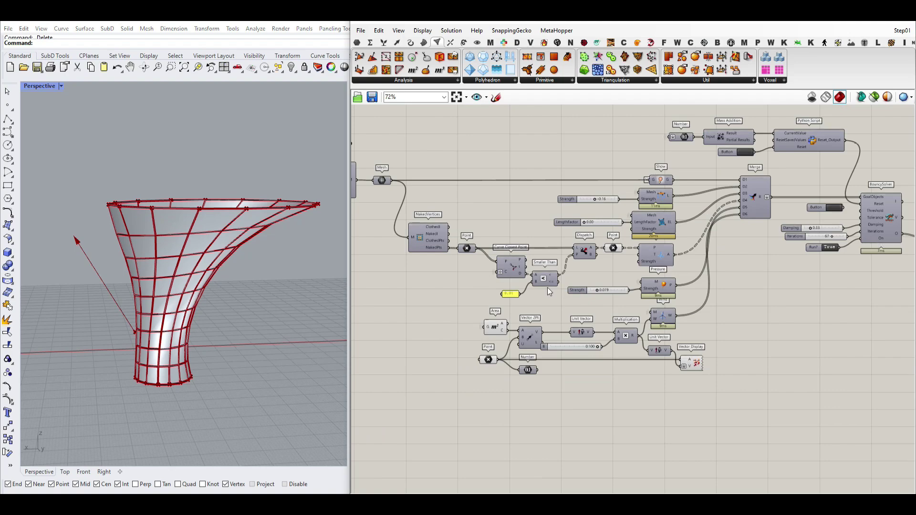